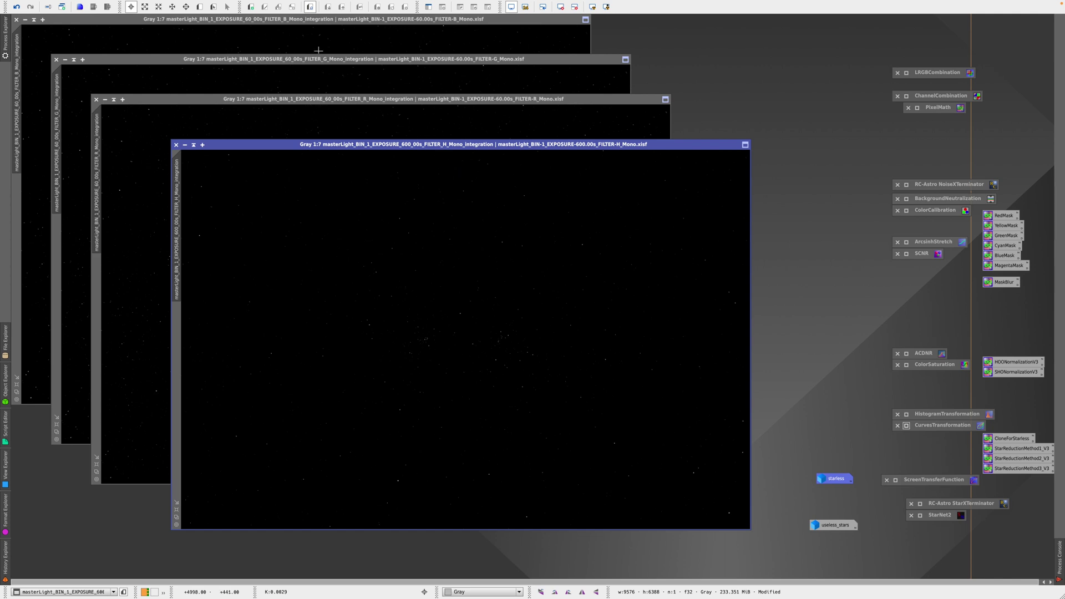
# Step: Cycle through the B, G, R and H-alpha windows, mute the sound, and auto-stretch the B image
pyautogui.click(230, 37)
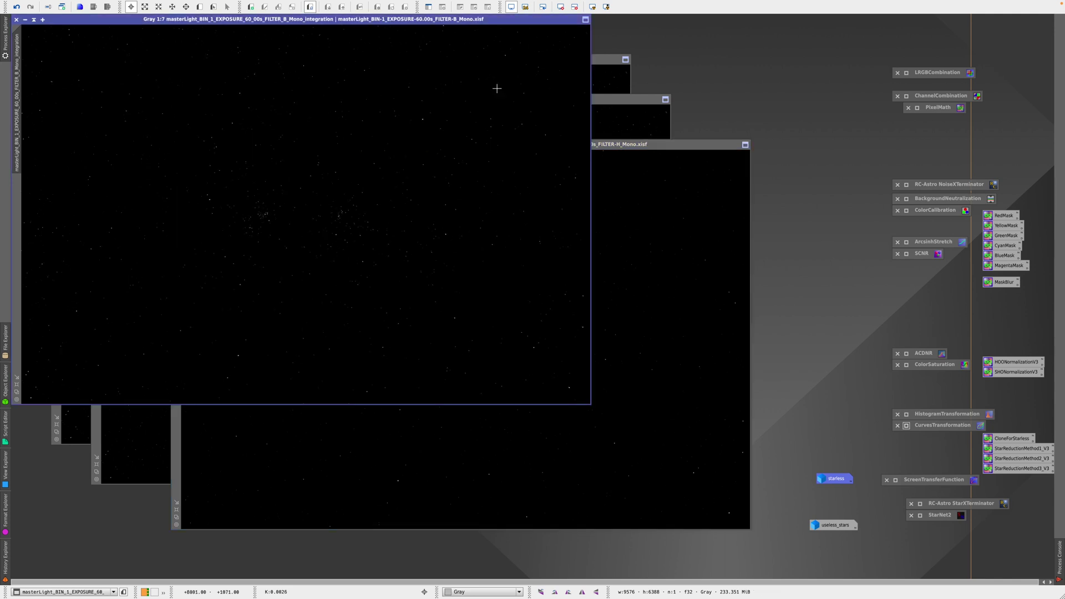
pyautogui.click(623, 74)
pyautogui.click(659, 122)
pyautogui.press('XF86AudioMute')
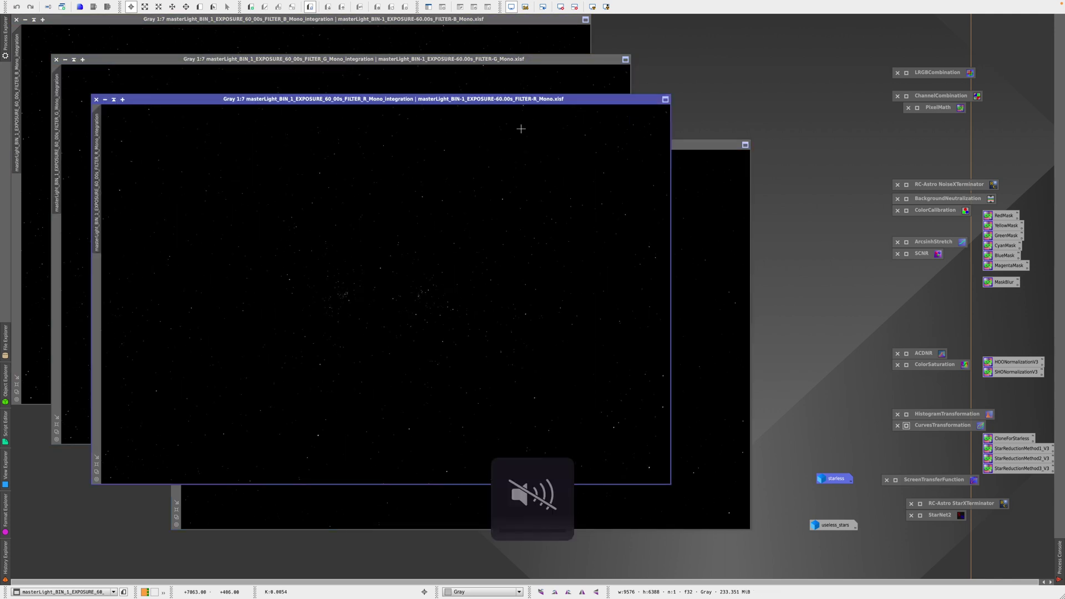
pyautogui.click(713, 185)
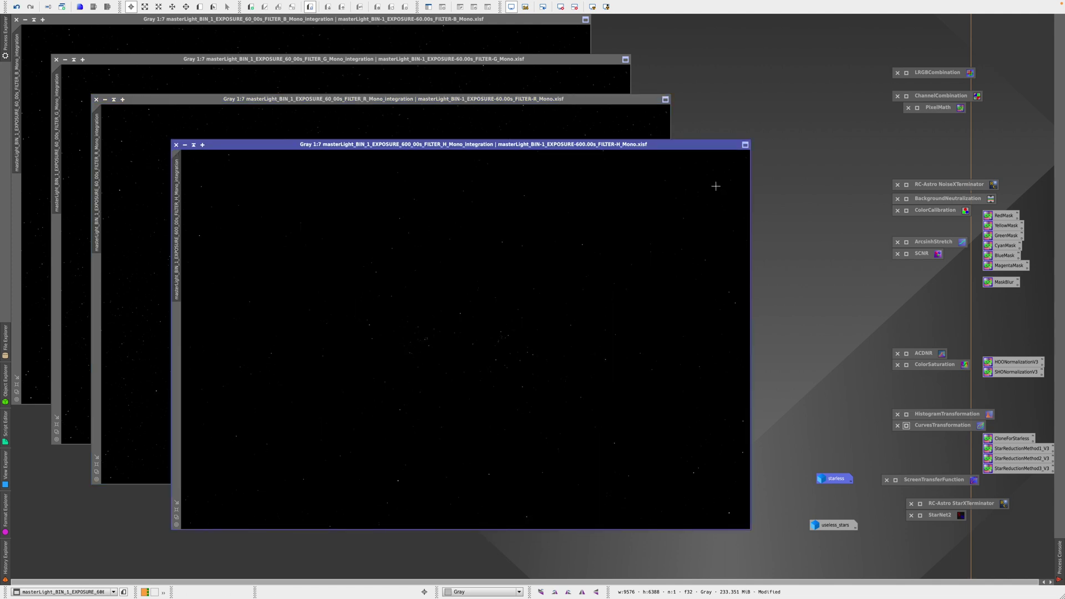
pyautogui.click(366, 31)
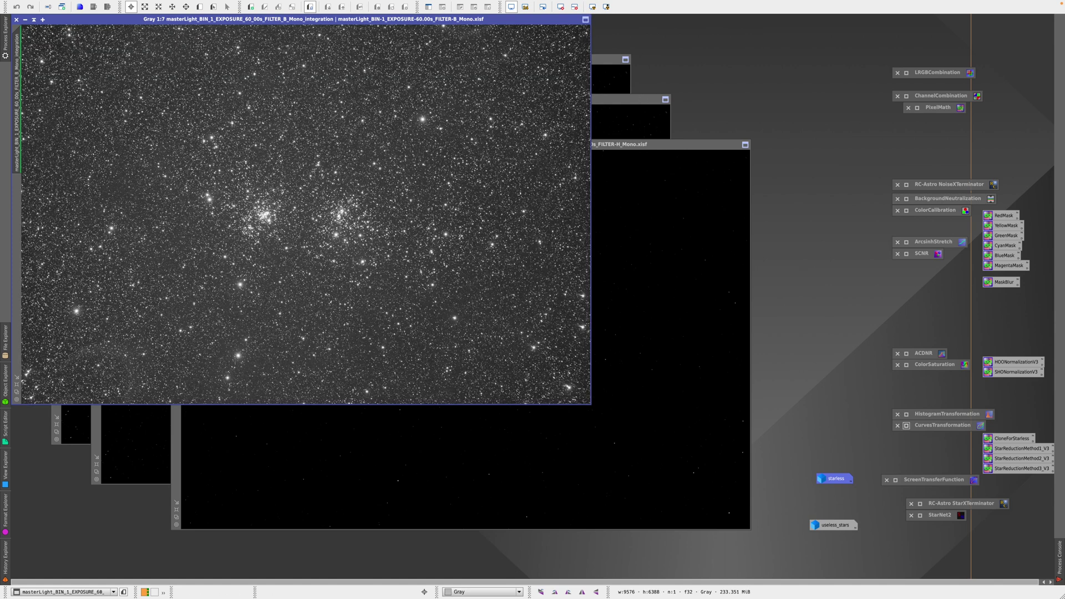
# Step: Apply an STF AutoStretch to the G, R and H-alpha images in turn
pyautogui.click(621, 80)
pyautogui.click(592, 7)
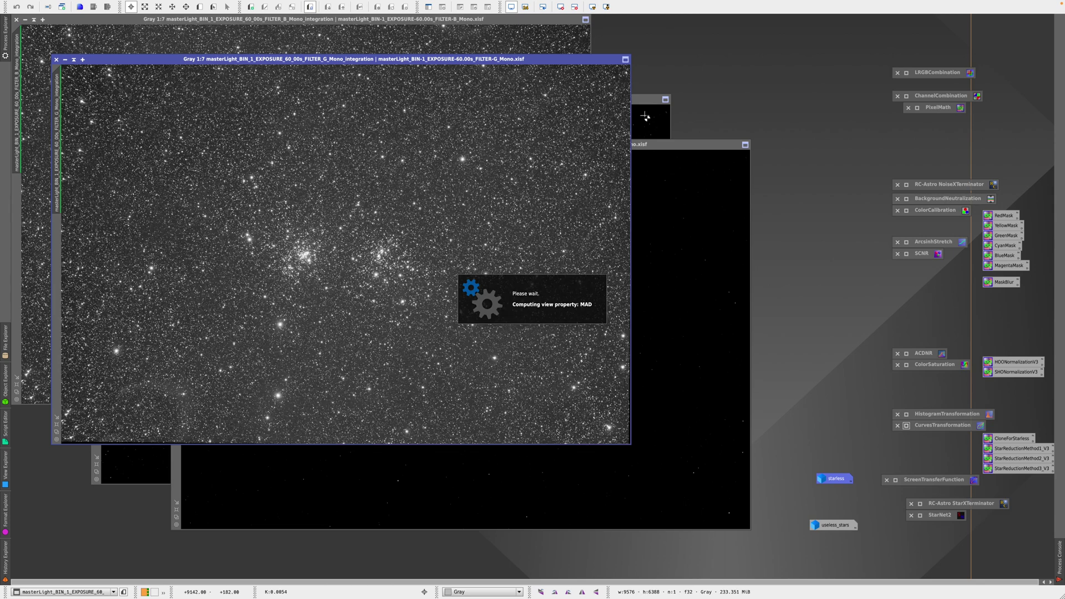
pyautogui.click(645, 116)
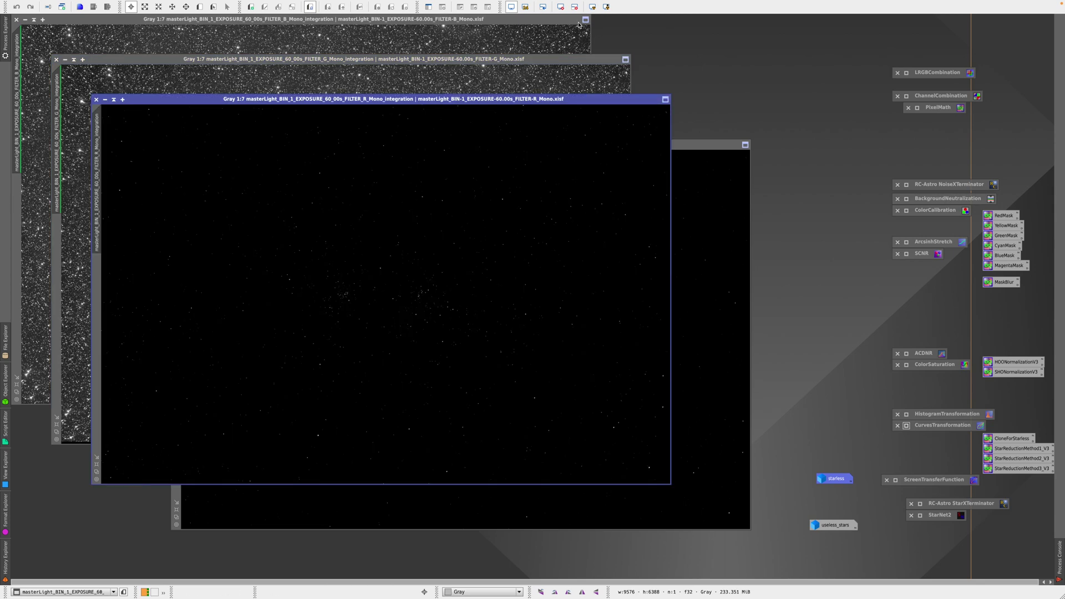
pyautogui.click(592, 7)
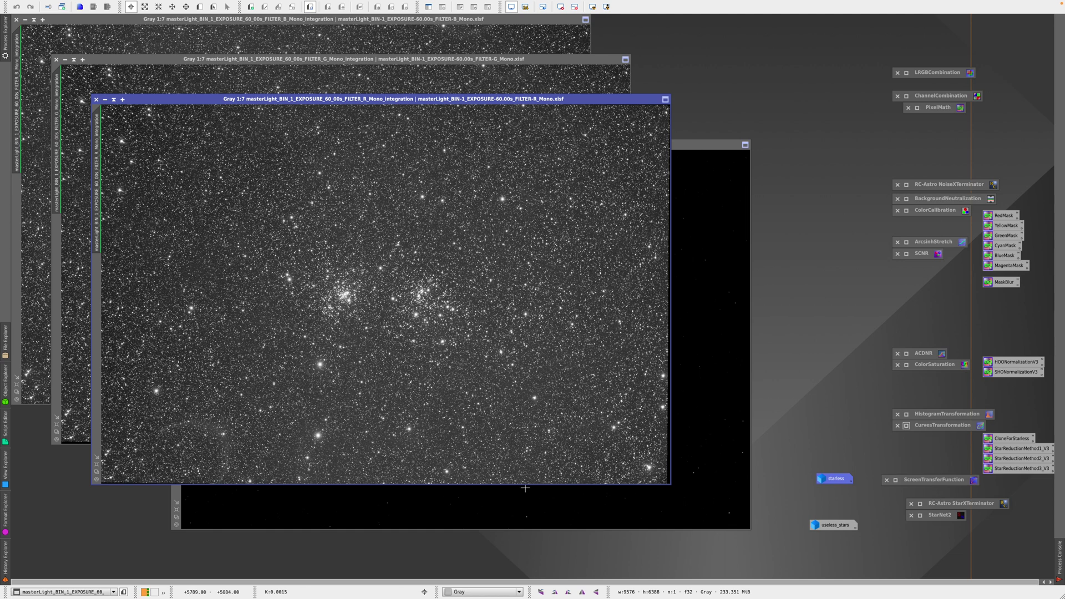
pyautogui.click(685, 203)
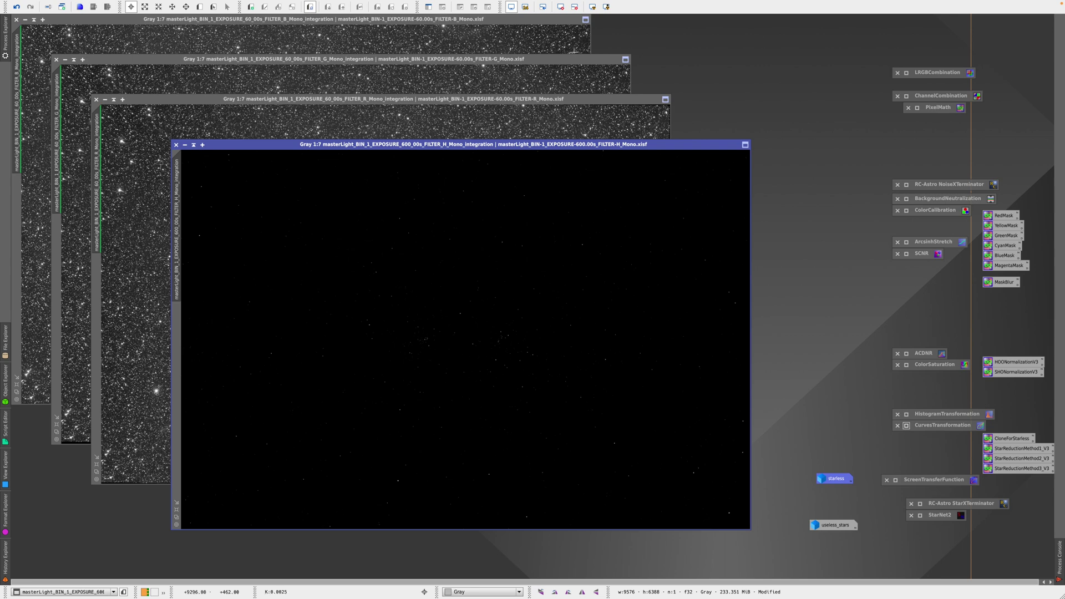
pyautogui.click(593, 7)
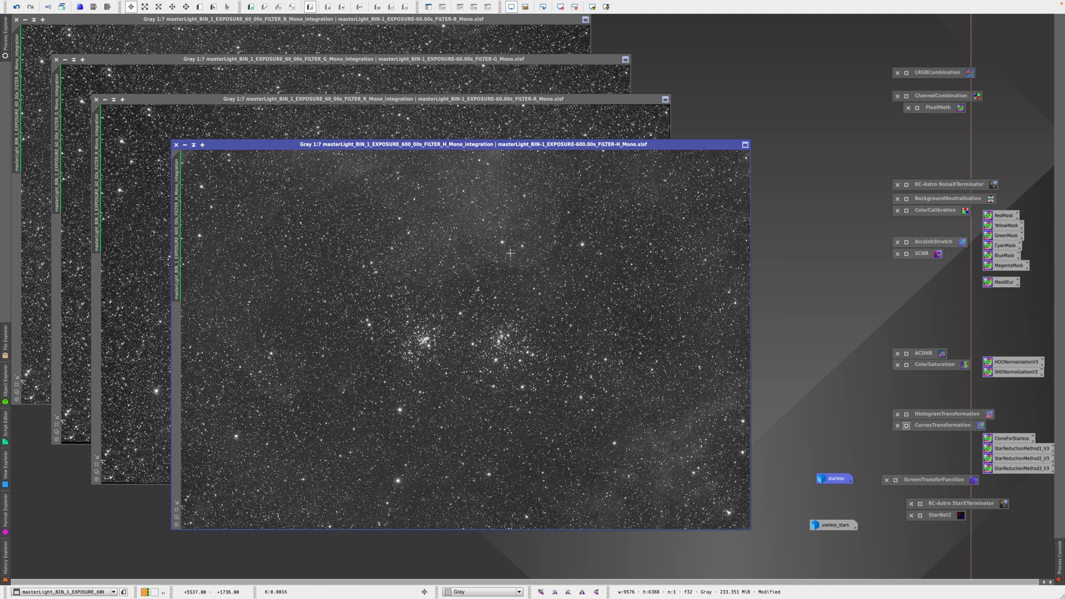
# Step: Iconize the H-alpha image and set the R master as LRGBCombination's red source
pyautogui.click(185, 145)
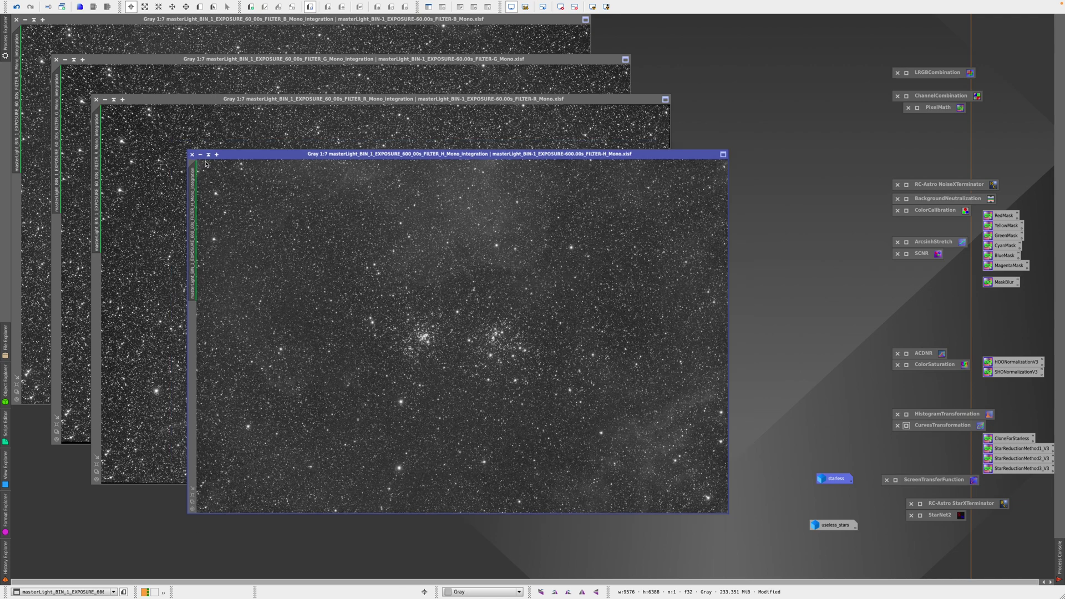
pyautogui.moveTo(483, 294); pyautogui.dragTo(552, 540)
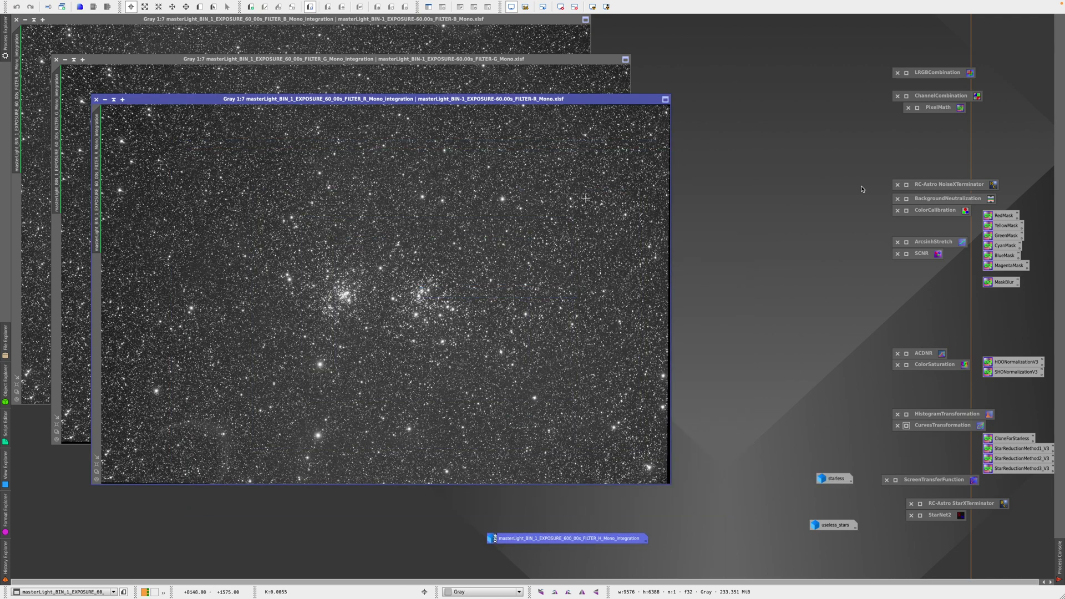
pyautogui.click(908, 74)
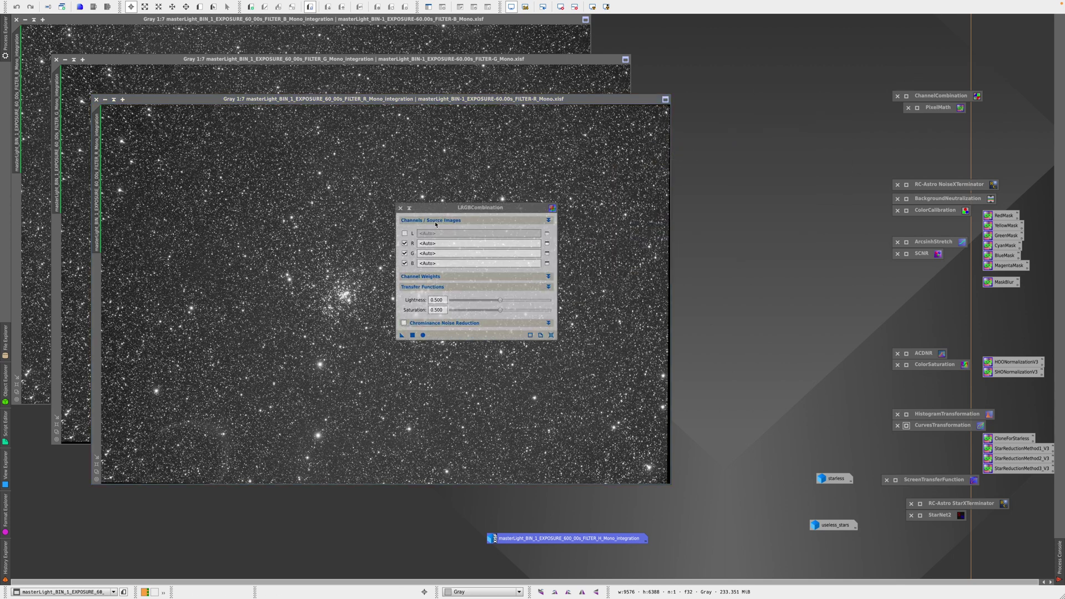
pyautogui.click(547, 243)
pyautogui.click(530, 290)
pyautogui.click(527, 308)
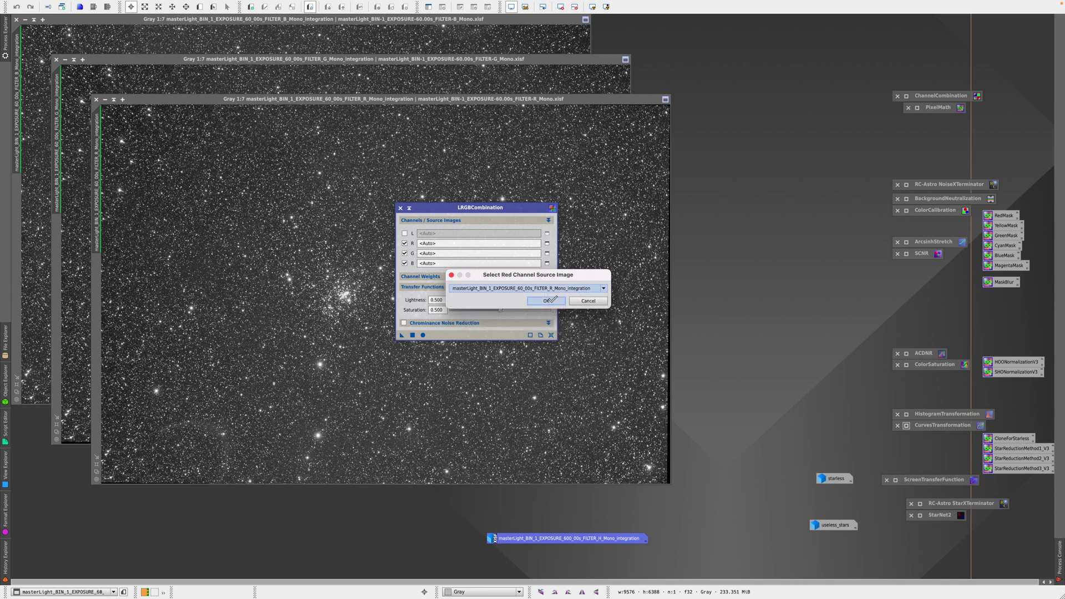
pyautogui.click(546, 300)
# Step: Assign the G and B masters to green and blue, then apply to create Image16
pyautogui.click(547, 253)
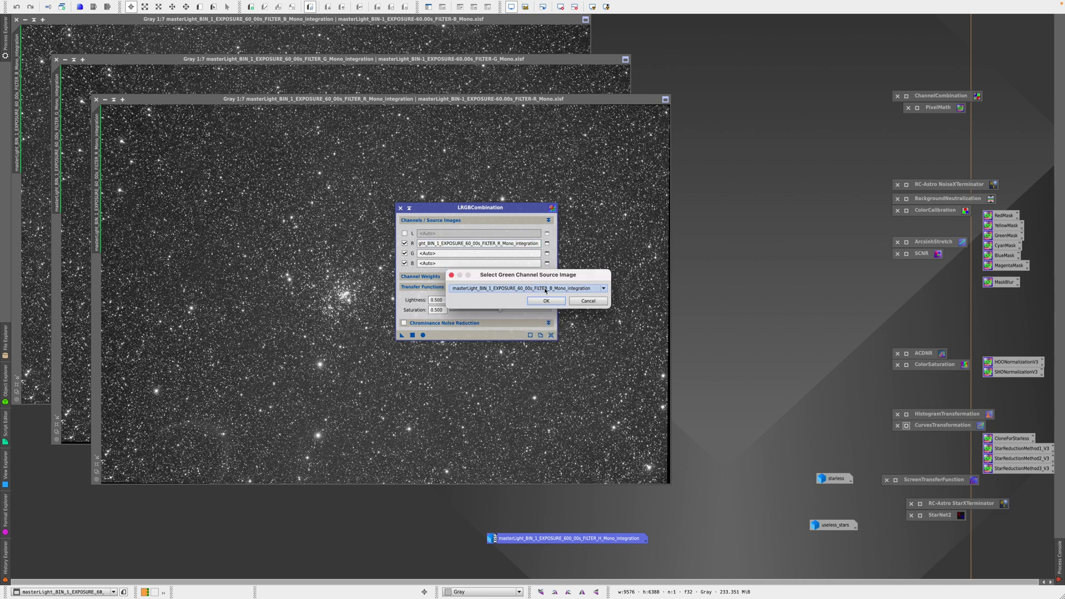
pyautogui.click(554, 288)
pyautogui.click(554, 303)
pyautogui.click(546, 301)
pyautogui.click(547, 263)
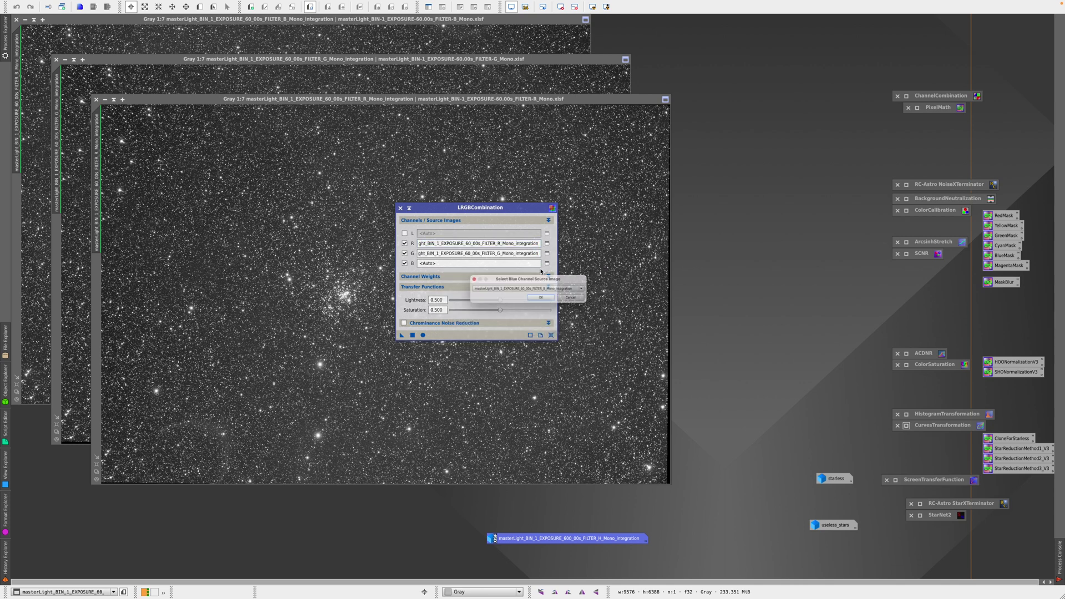
pyautogui.click(546, 301)
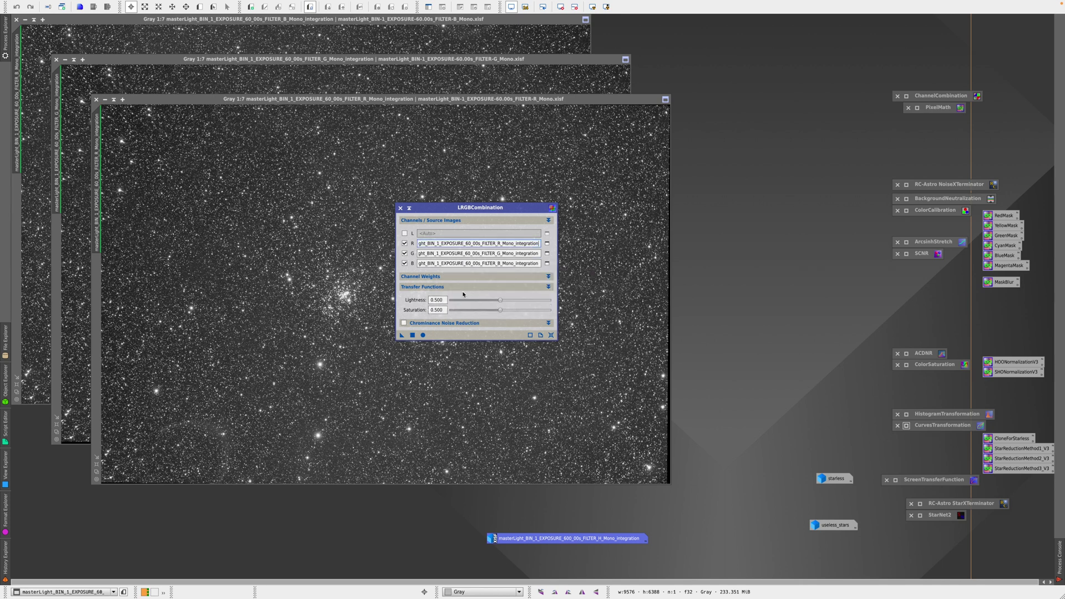
pyautogui.click(423, 335)
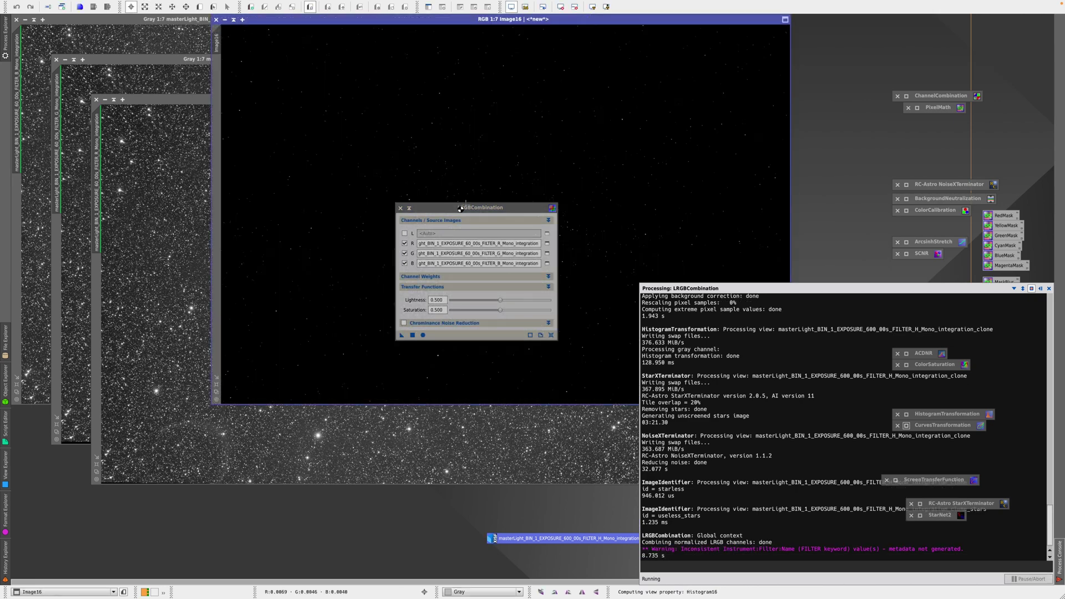
# Step: Iconize LRGBCombination and auto-stretch Image16 with unlinked STF channels
pyautogui.moveTo(461, 207); pyautogui.dragTo(873, 125)
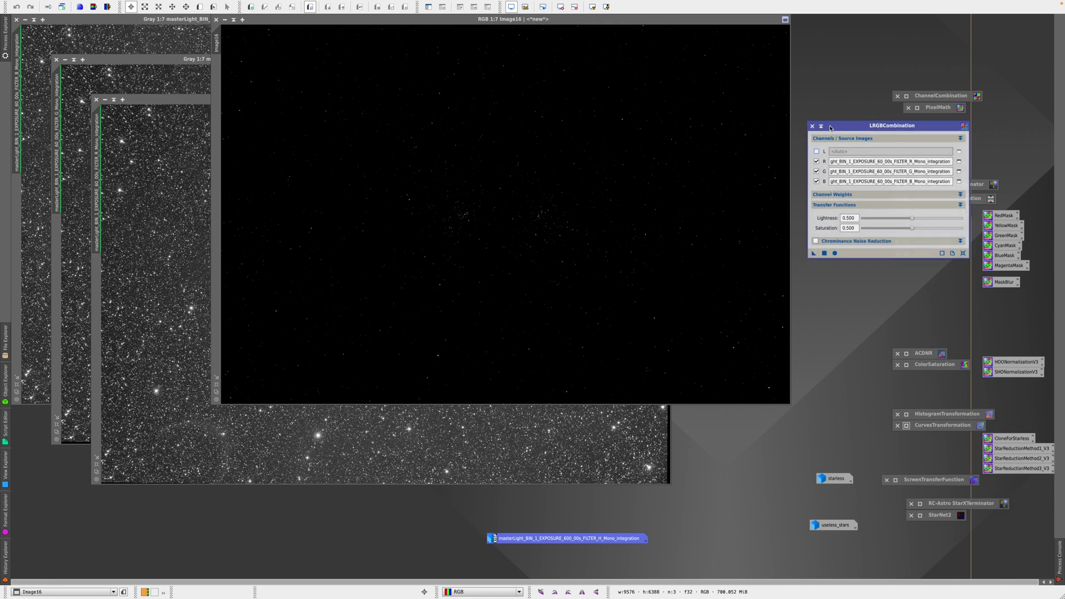
pyautogui.click(822, 127)
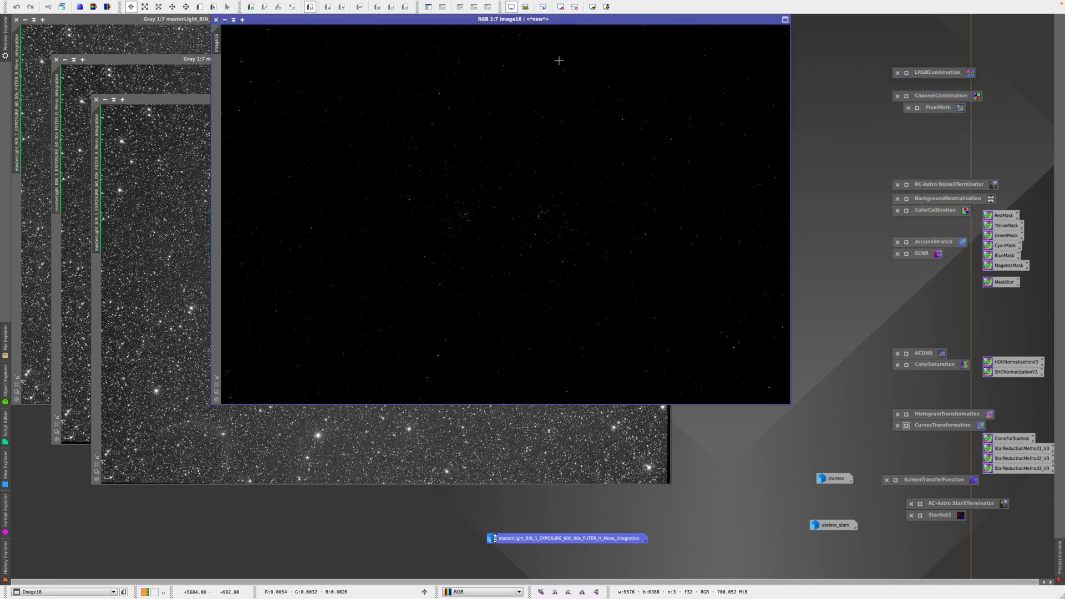
pyautogui.click(593, 7)
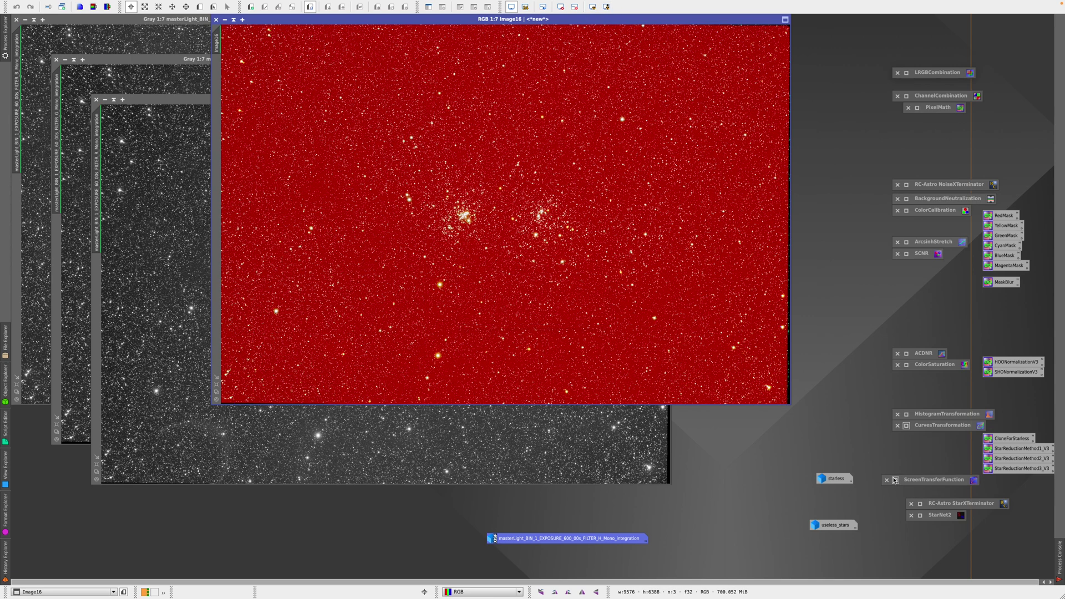
pyautogui.doubleClick(896, 480)
pyautogui.click(847, 500)
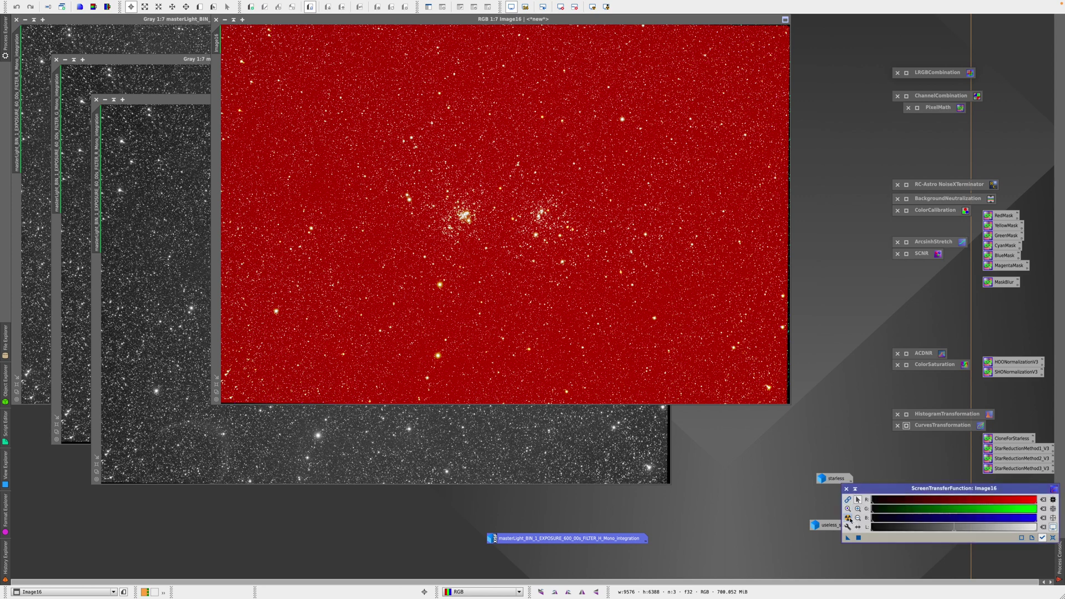
pyautogui.click(847, 517)
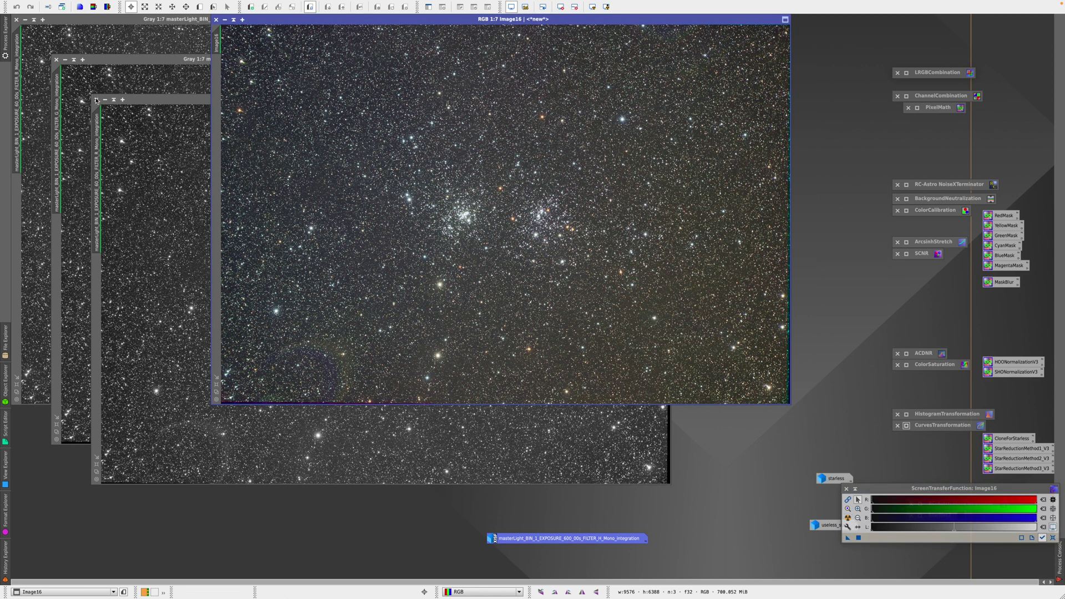
# Step: Close the three mono R, G and B masters and move Image16 left
pyautogui.click(96, 100)
pyautogui.click(56, 59)
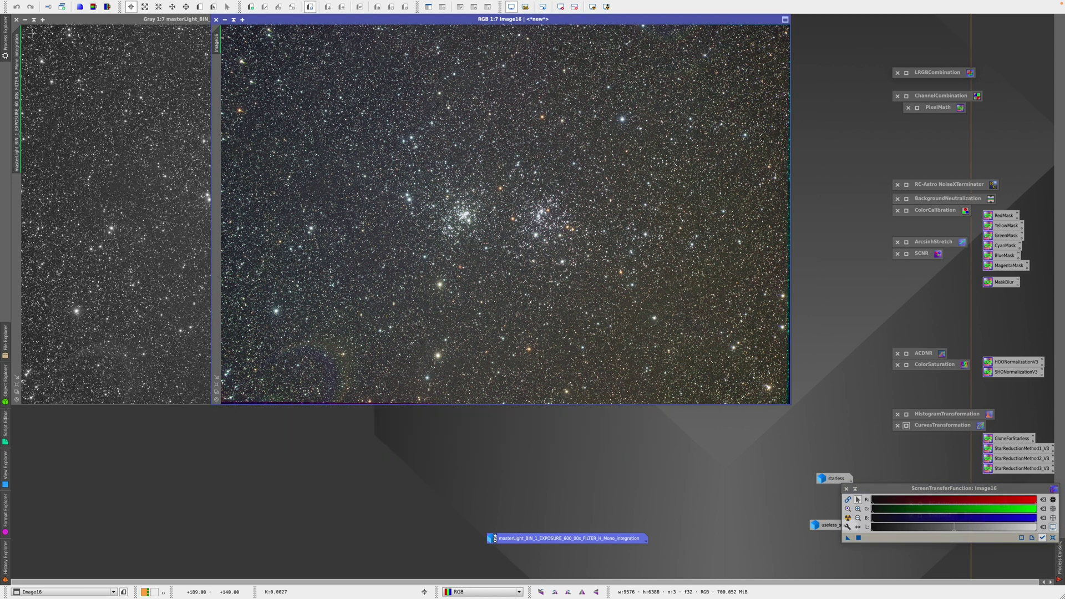
pyautogui.click(16, 20)
pyautogui.moveTo(262, 25); pyautogui.dragTo(61, 26)
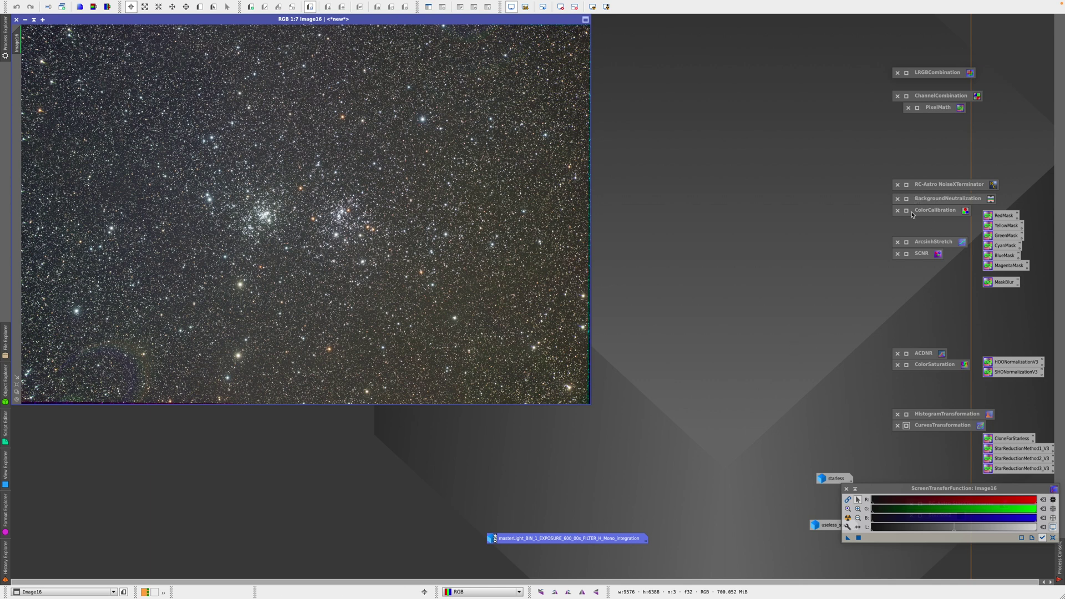
# Step: Import the STF stretch into HistogramTransformation, reset the STF, and apply it to Image16
pyautogui.click(908, 415)
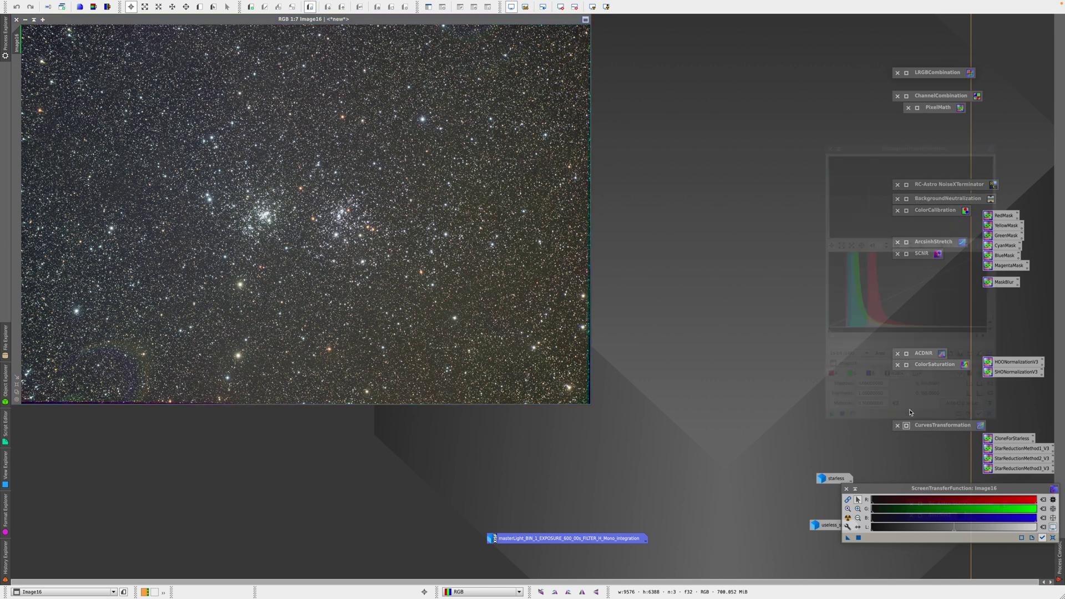
pyautogui.click(1005, 409)
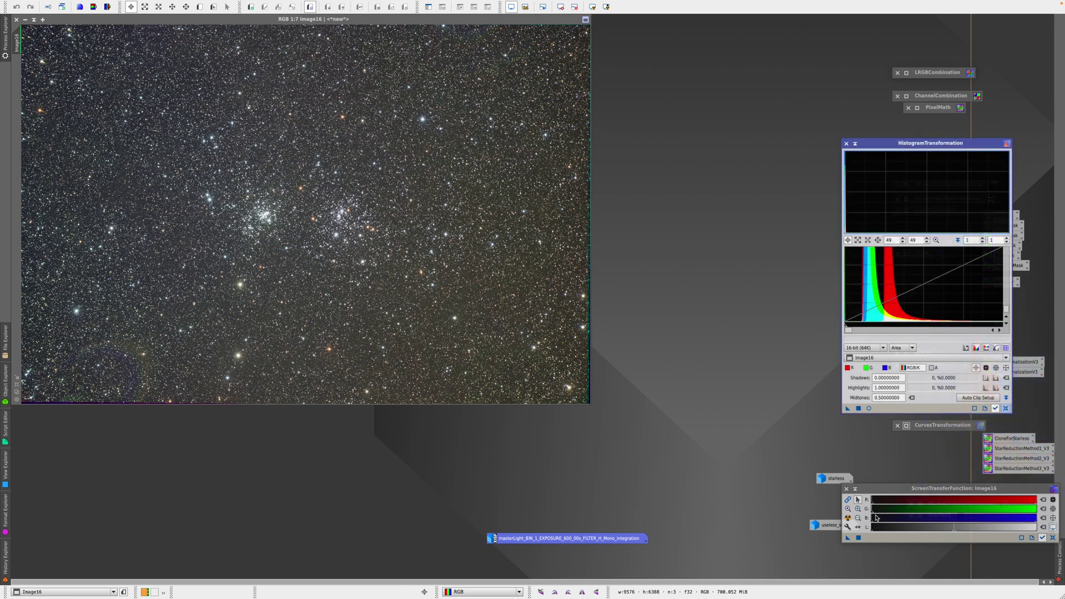
pyautogui.click(904, 409)
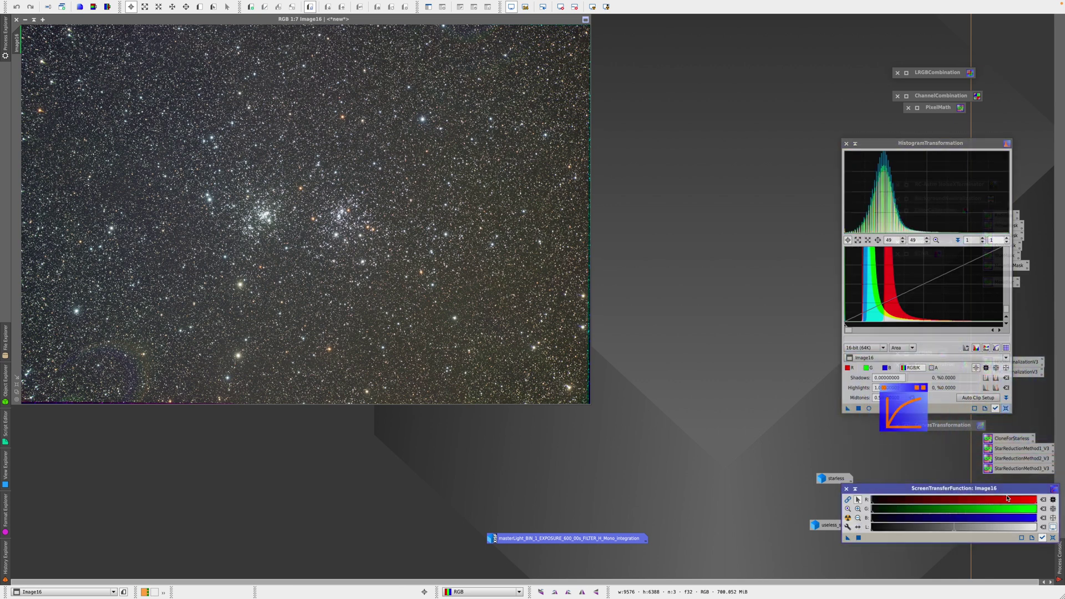
pyautogui.click(1053, 538)
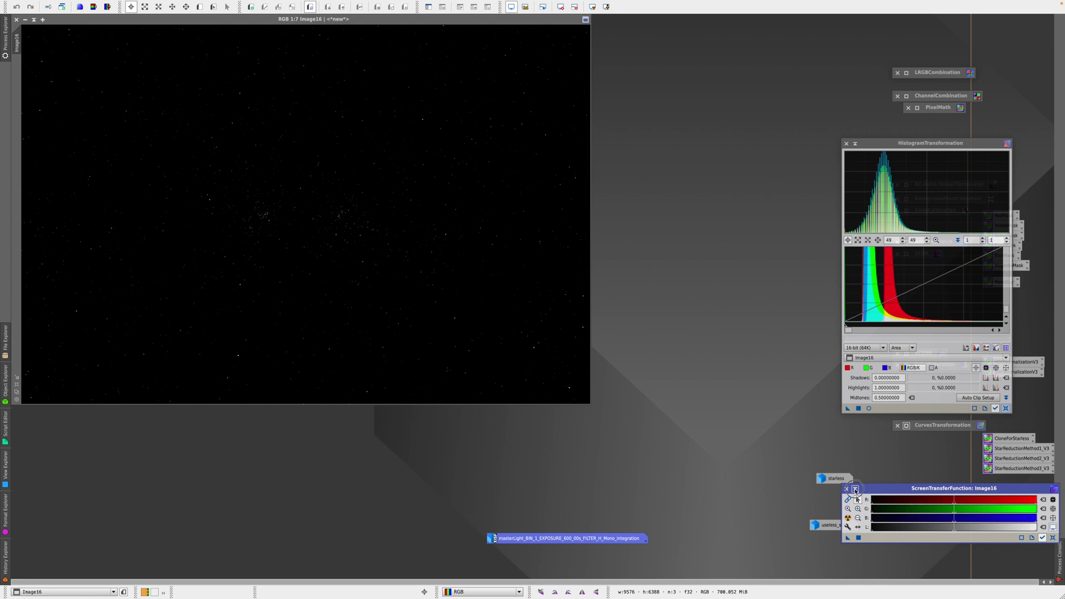
pyautogui.click(854, 489)
pyautogui.moveTo(851, 412); pyautogui.dragTo(481, 225)
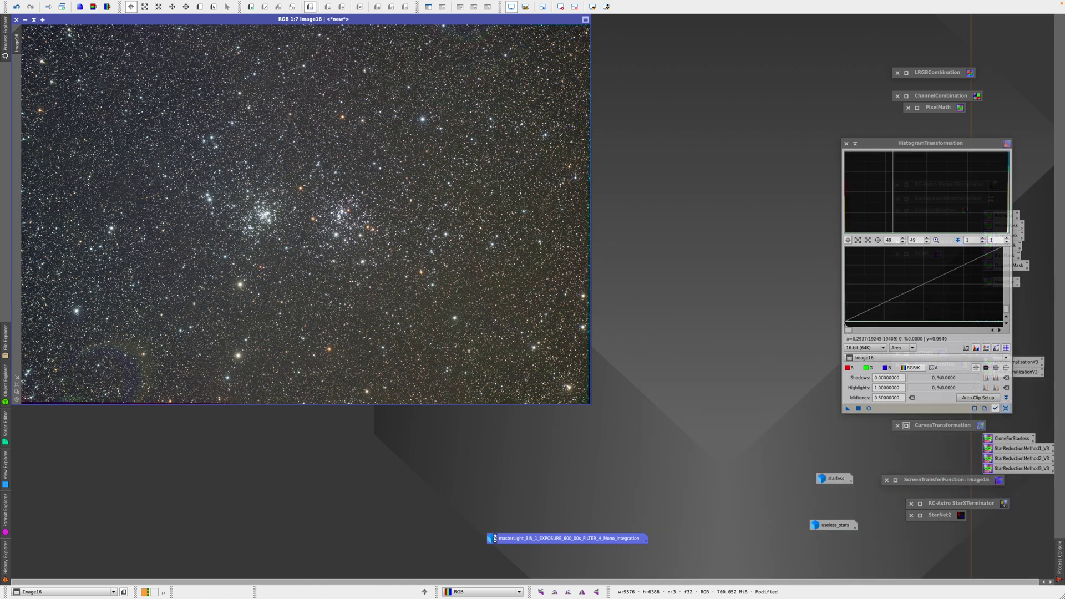
pyautogui.click(242, 96)
# Step: Rename Image16 to 'RGB', iconize it, and open the starless image from its icon
pyautogui.rightClick(214, 114)
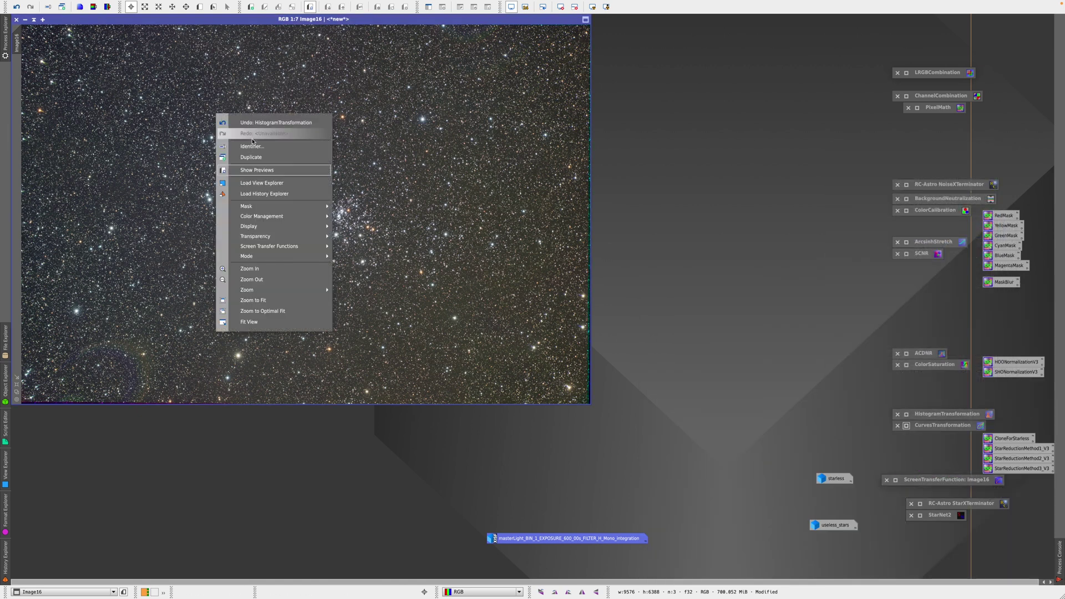
pyautogui.click(252, 146)
pyautogui.write('RGB')
pyautogui.press('Return')
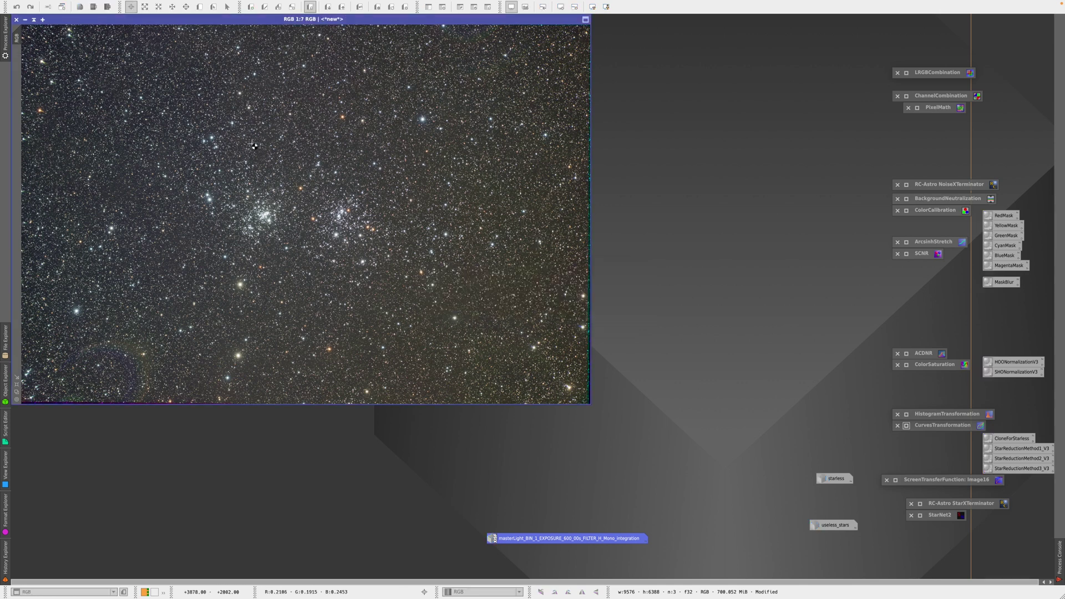
pyautogui.click(25, 20)
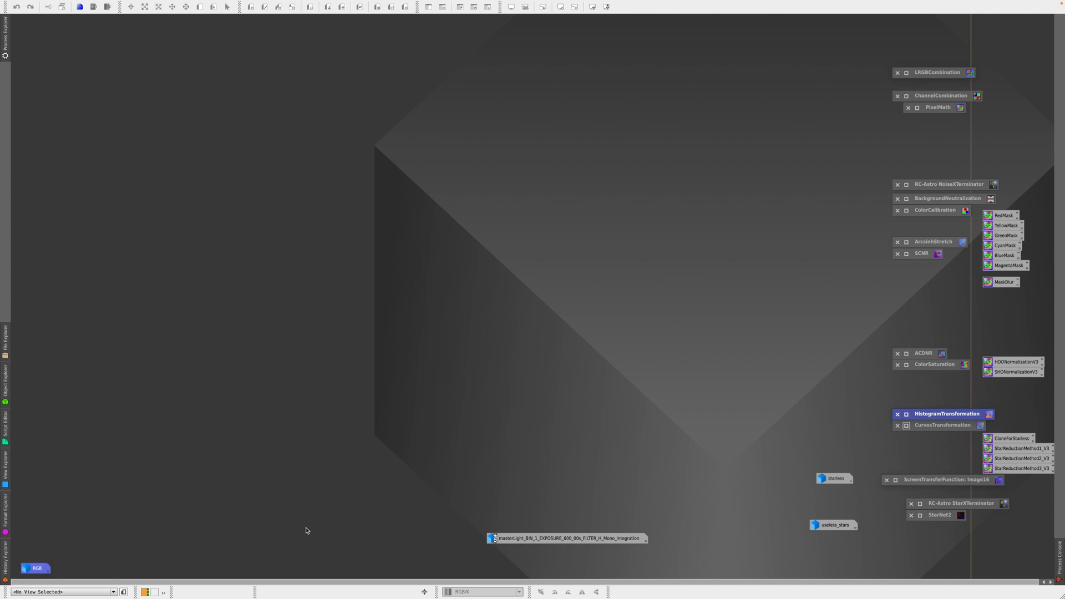
pyautogui.doubleClick(514, 538)
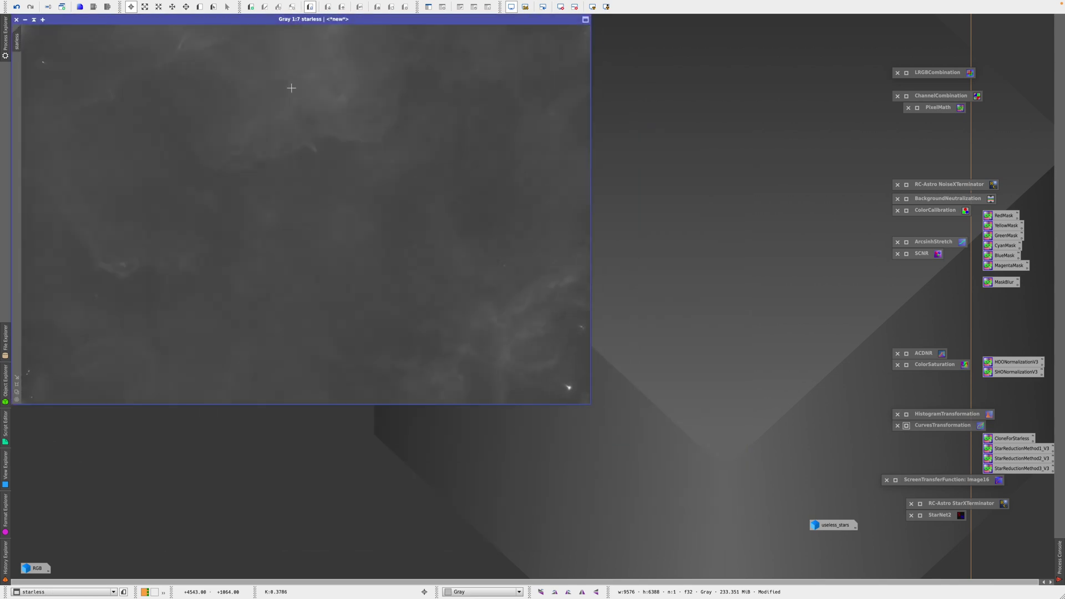
# Step: Open the useless_stars image, look it over, then close and discard it
pyautogui.doubleClick(835, 530)
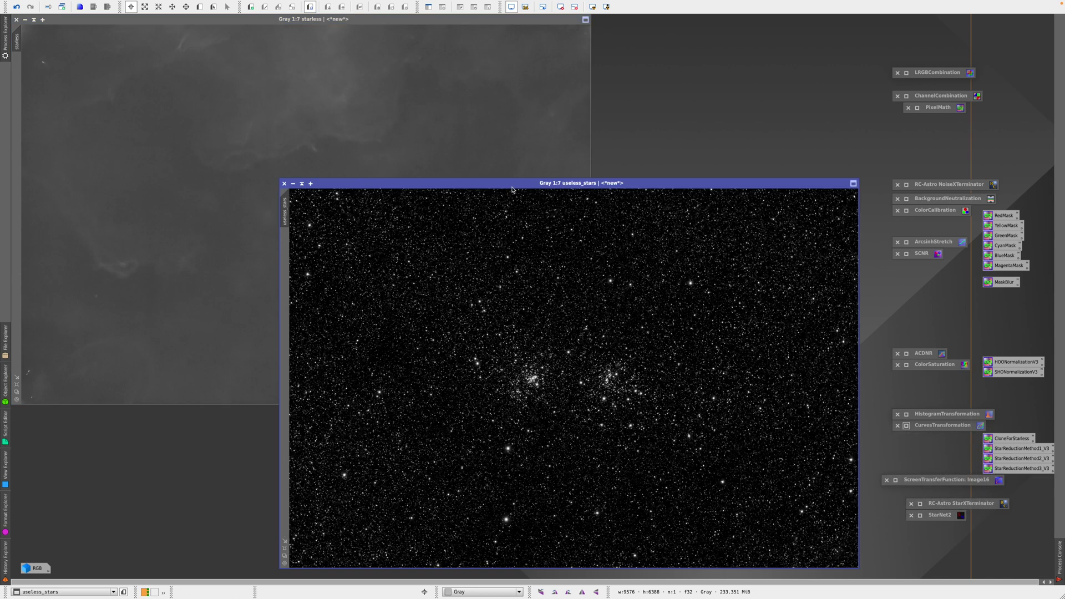
pyautogui.moveTo(511, 187); pyautogui.dragTo(509, 104)
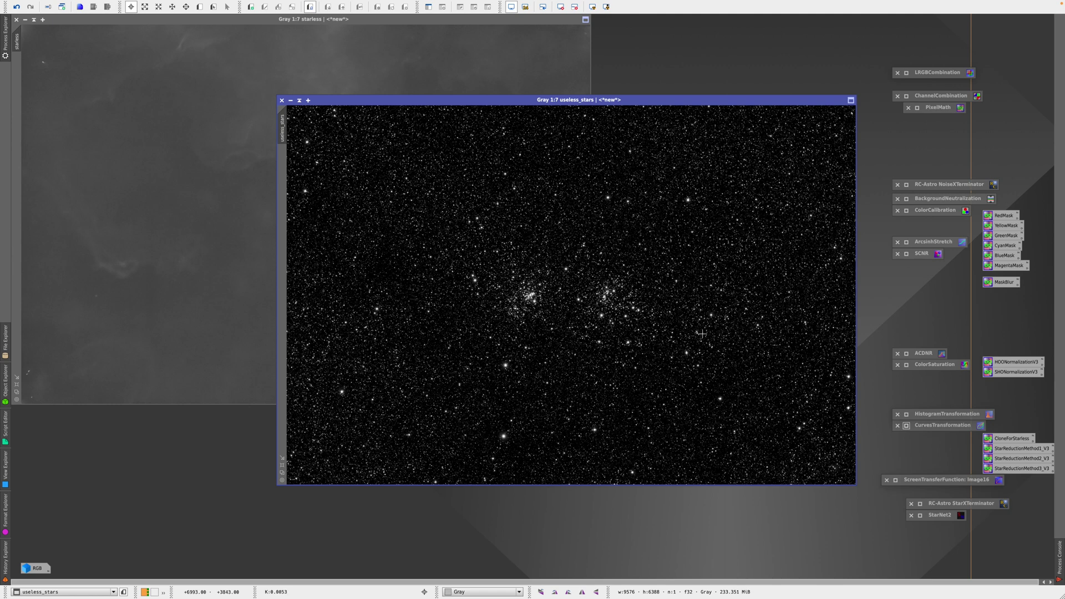
pyautogui.click(282, 101)
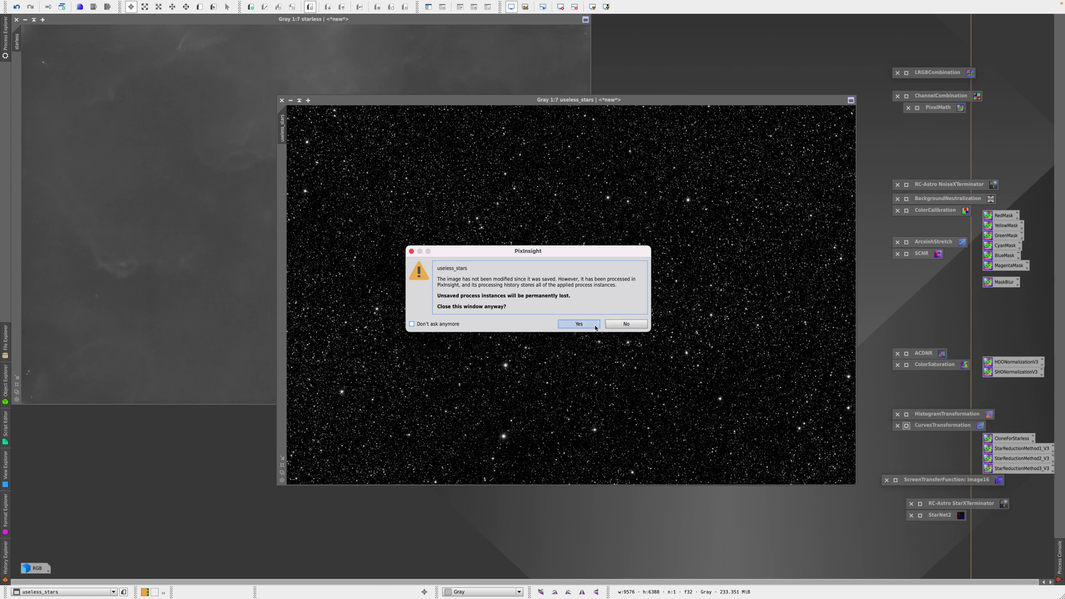
pyautogui.click(595, 327)
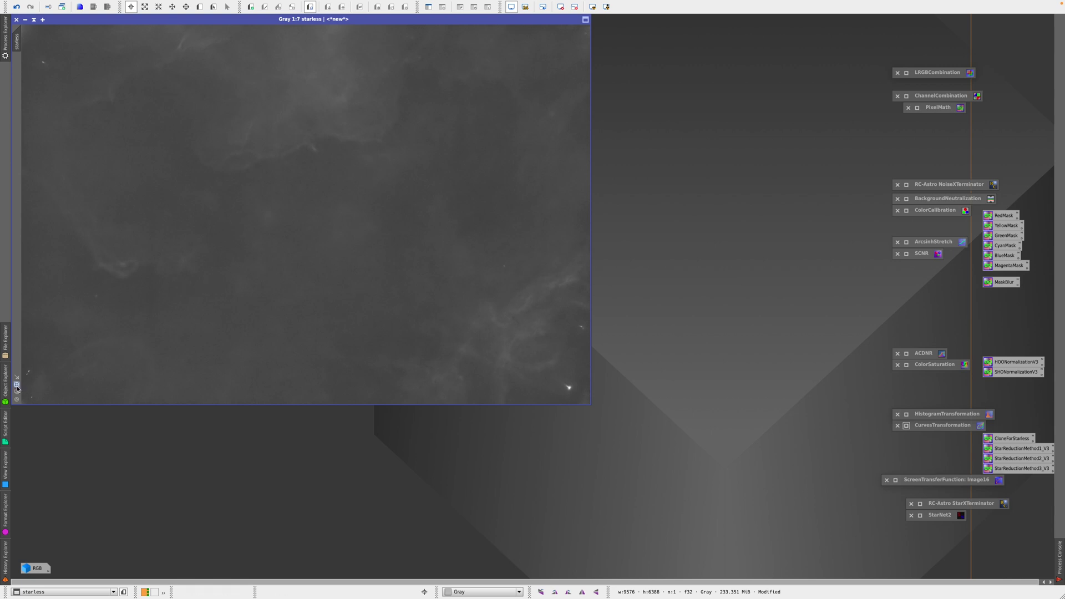
# Step: Zoom the starless image from 1:7 to 1:5 with Ctrl+Plus
pyautogui.hotkey('ctrl', '+')
pyautogui.hotkey('ctrl', '+')
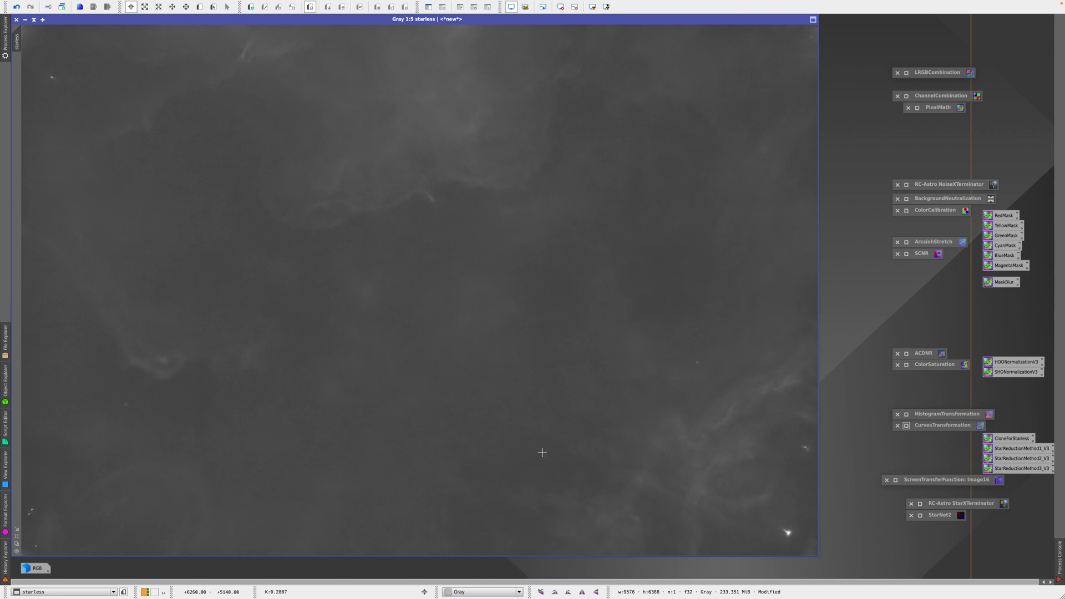
# Step: Convert the starless image with Image > Color Spaces > Convert to RGB Color
pyautogui.moveTo(166, 3)
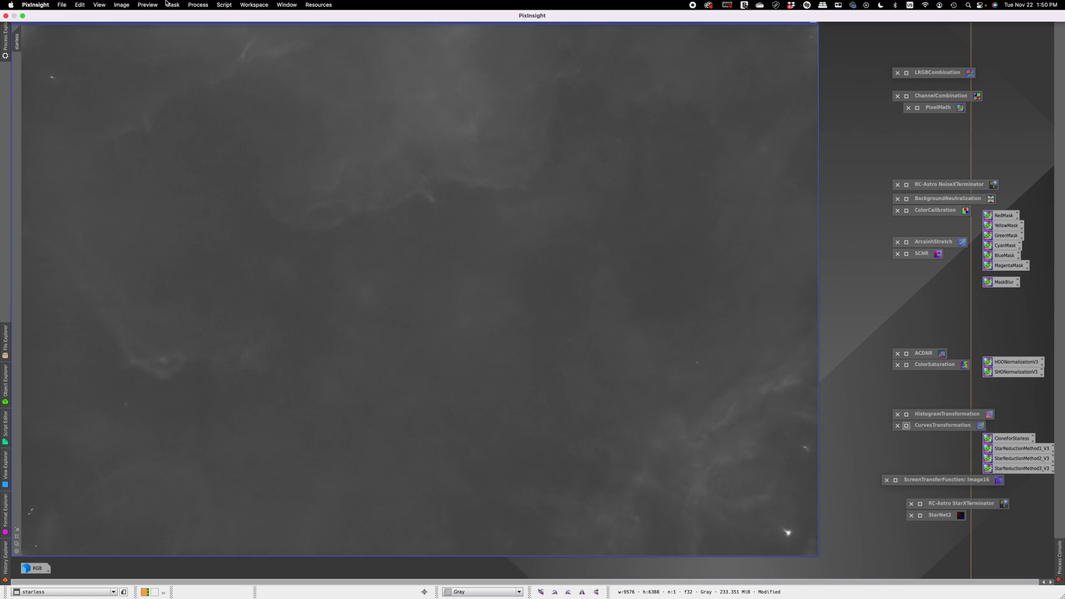
pyautogui.click(122, 5)
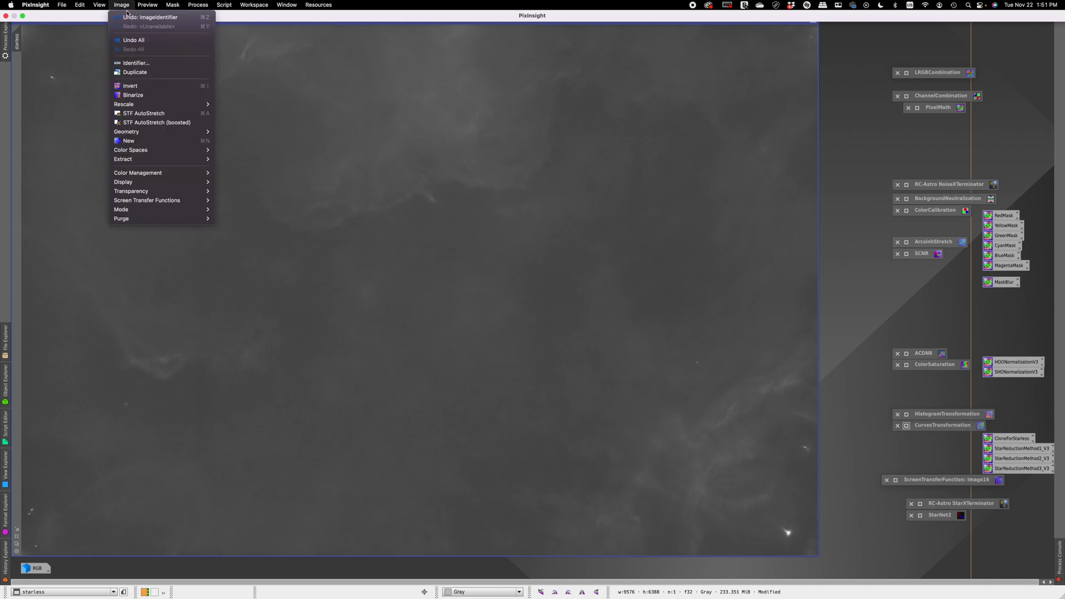
pyautogui.moveTo(144, 151)
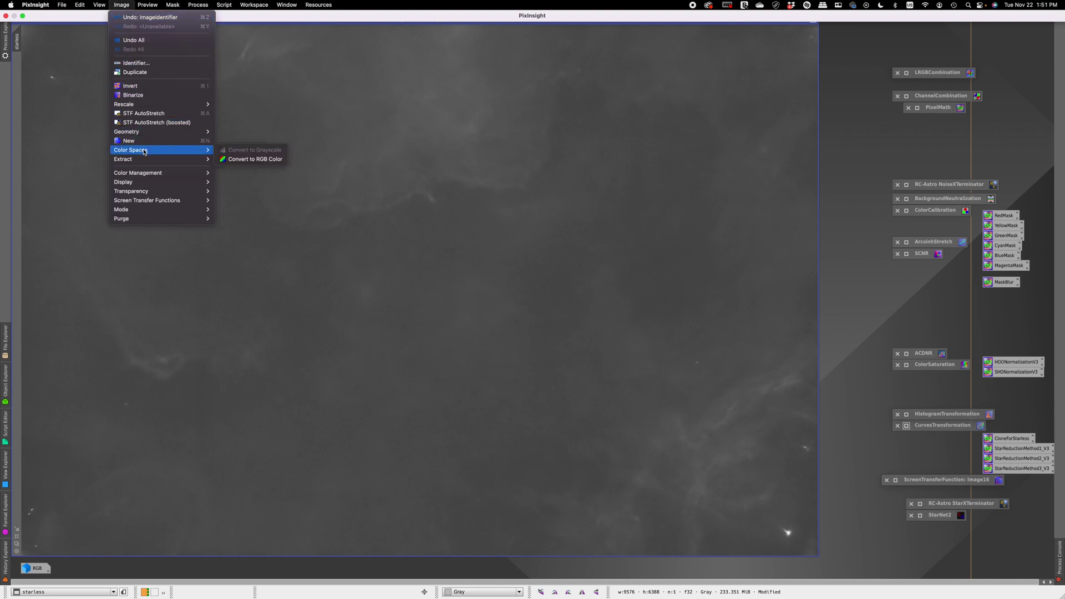
pyautogui.click(262, 160)
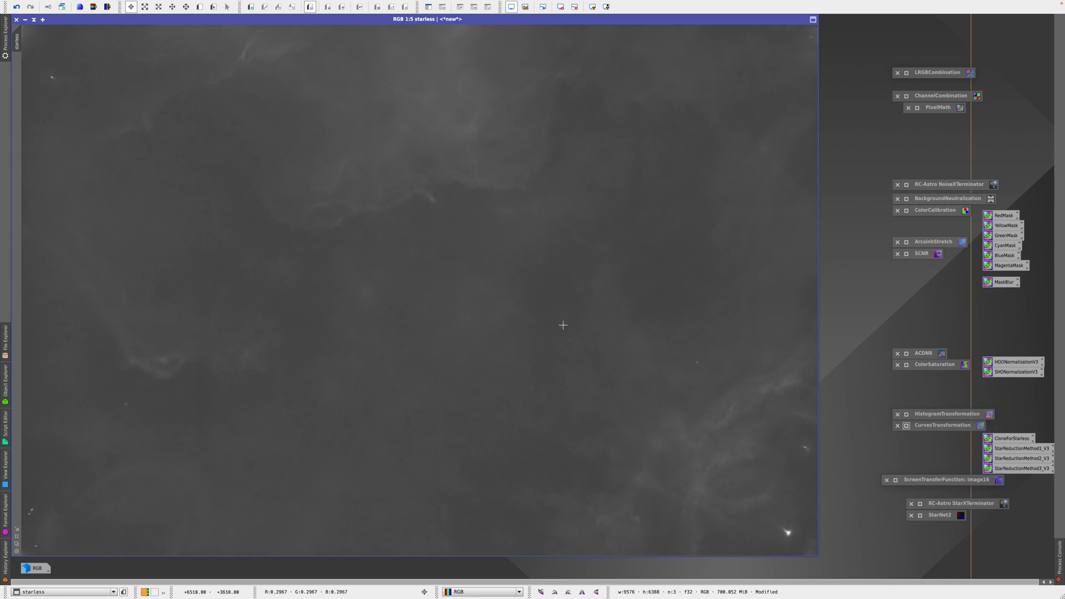
pyautogui.click(198, 4)
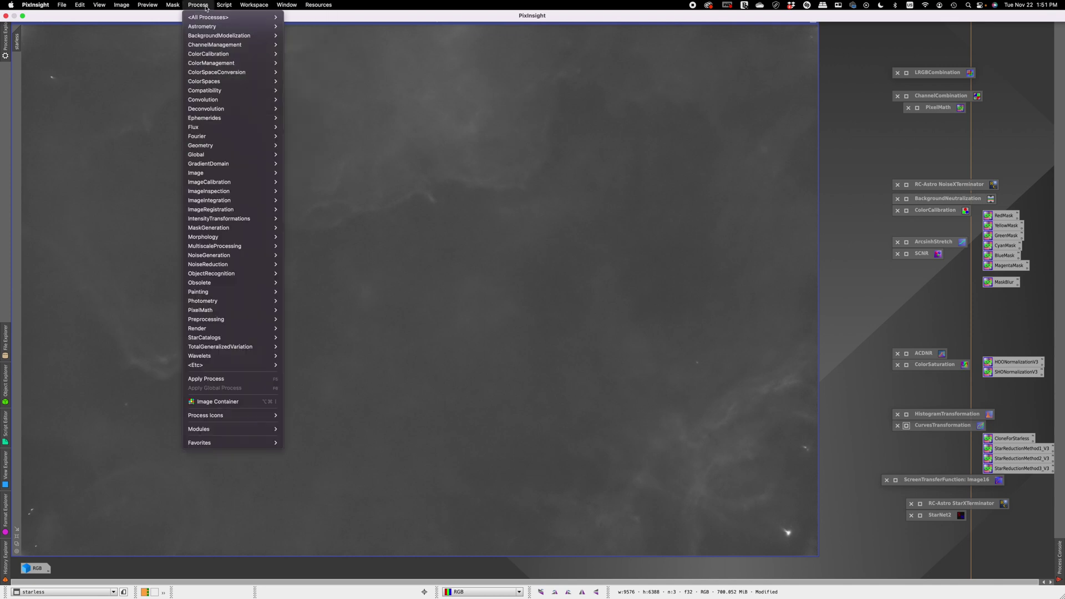
pyautogui.moveTo(207, 16)
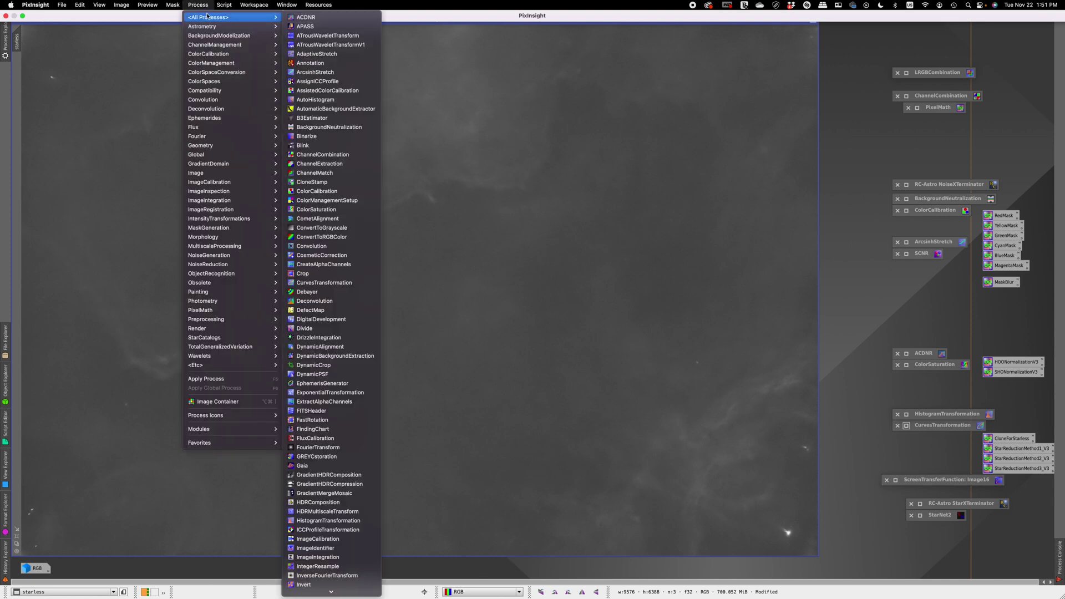
pyautogui.click(326, 182)
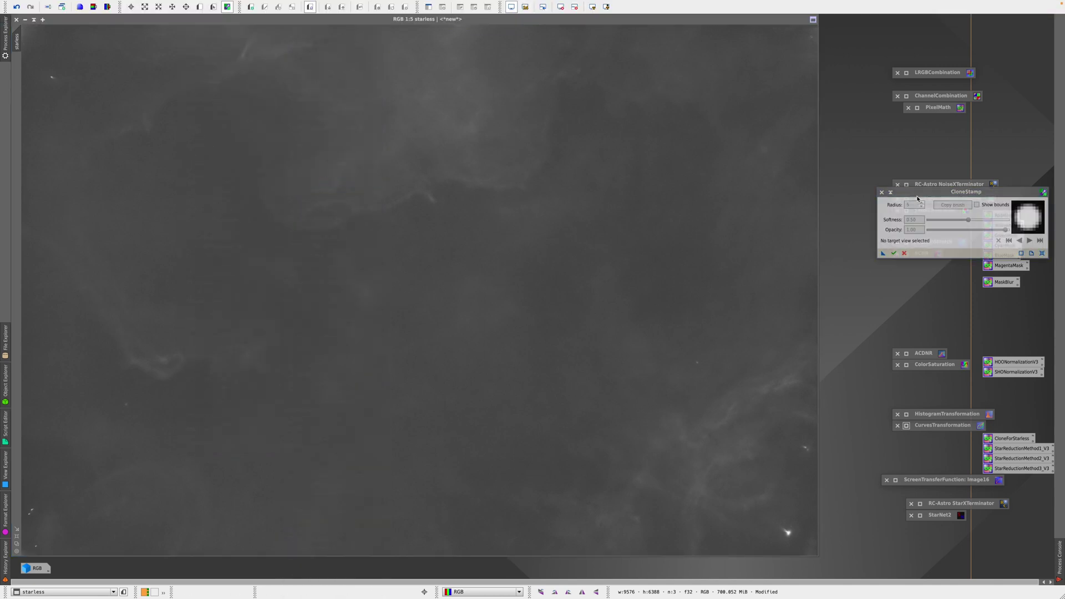
pyautogui.moveTo(917, 198); pyautogui.dragTo(863, 202)
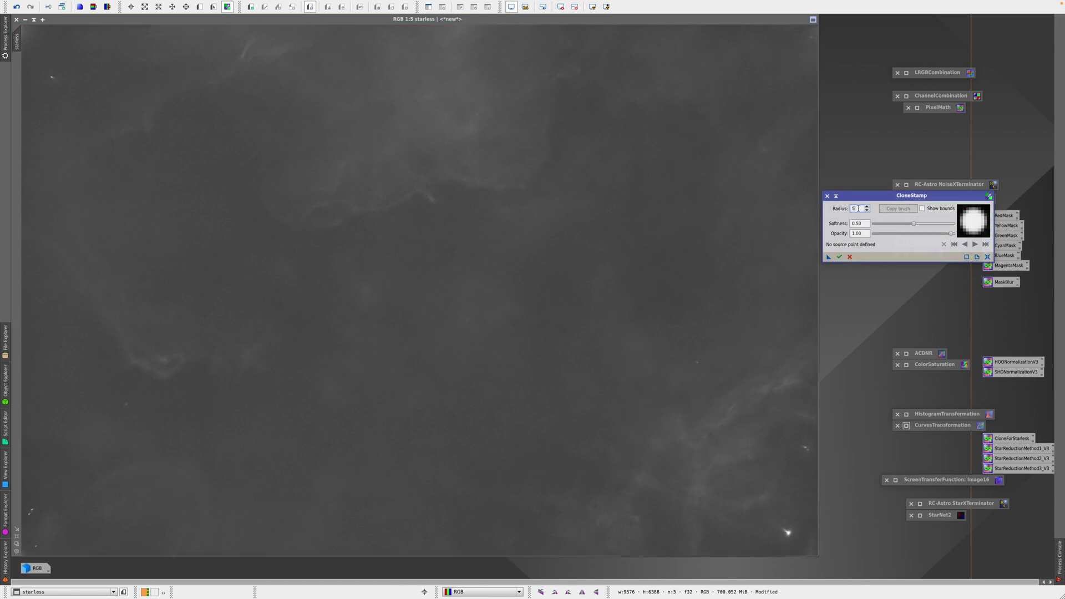
pyautogui.press('Escape')
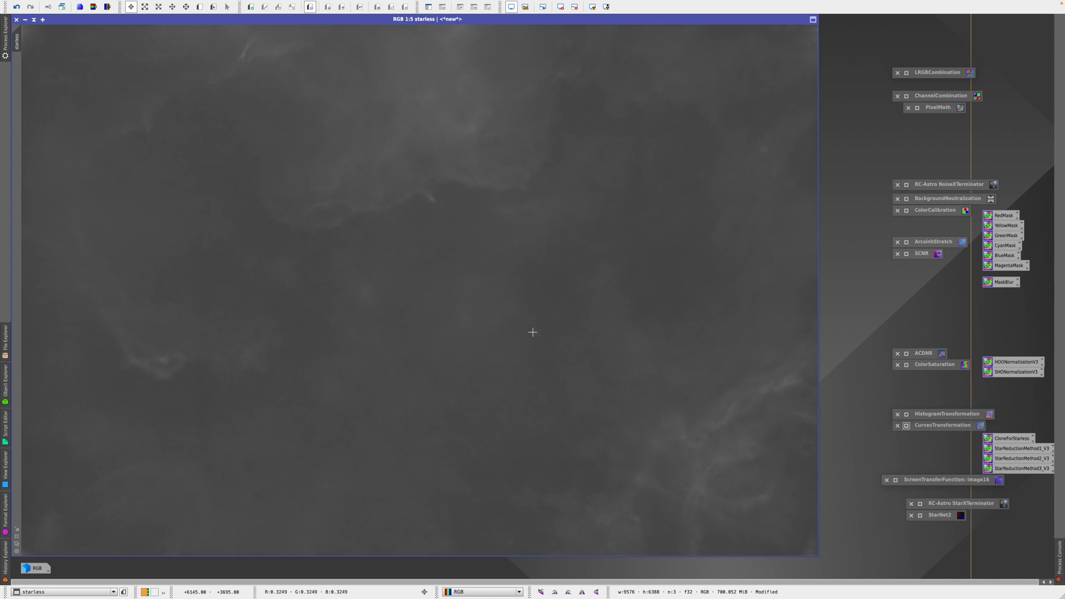
# Step: Apply a CurvesTransformation S-curve to starless, lowering shadows and raising highlights under Real-Time Preview
pyautogui.click(909, 427)
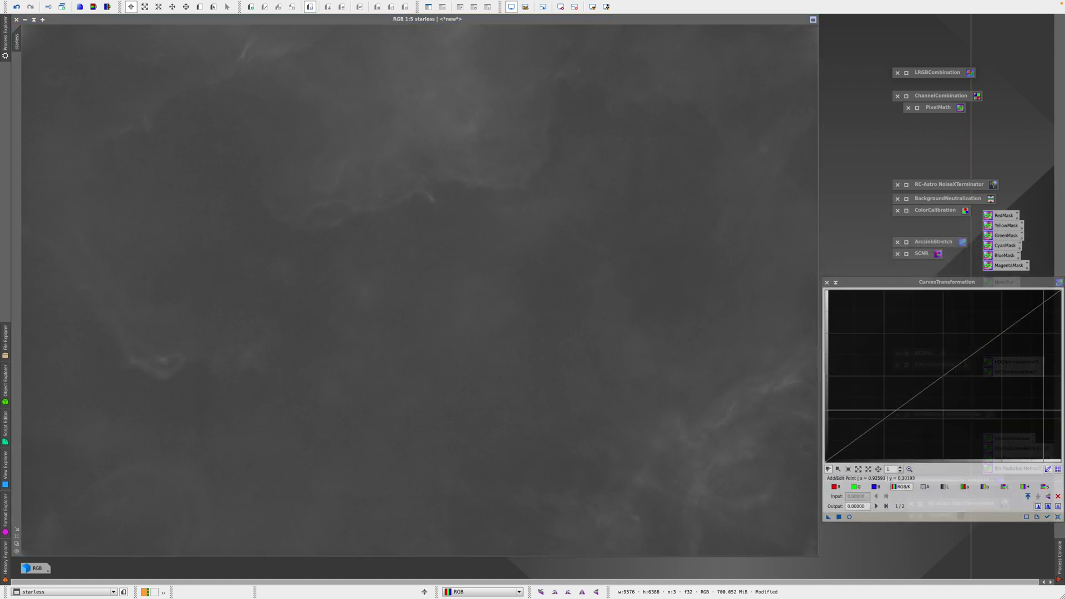
pyautogui.click(849, 517)
pyautogui.moveTo(883, 418); pyautogui.dragTo(879, 427)
pyautogui.moveTo(1002, 335); pyautogui.dragTo(999, 327)
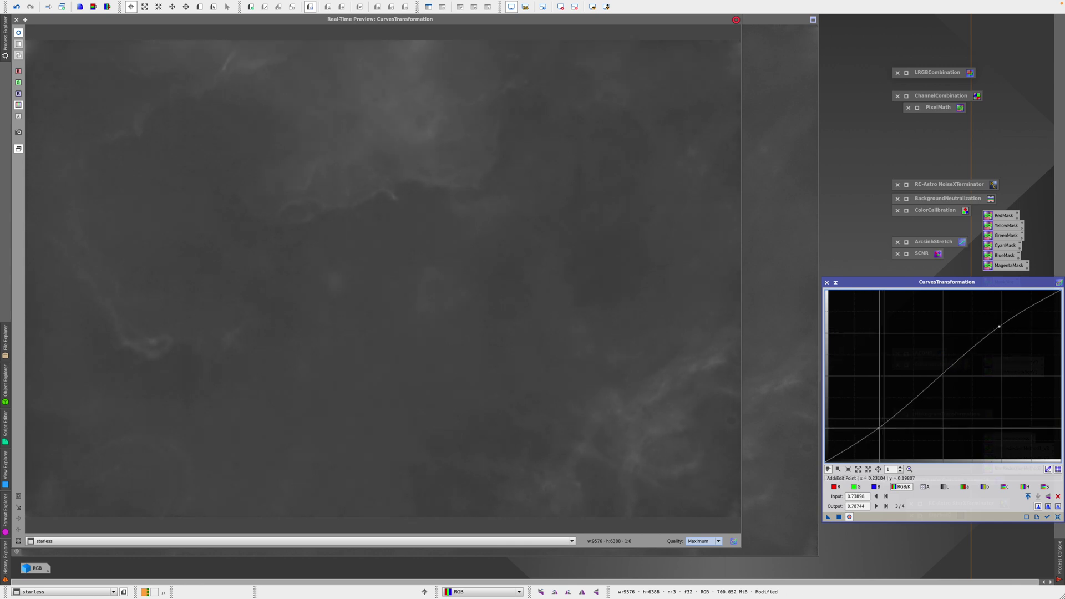
pyautogui.moveTo(880, 427); pyautogui.dragTo(853, 448)
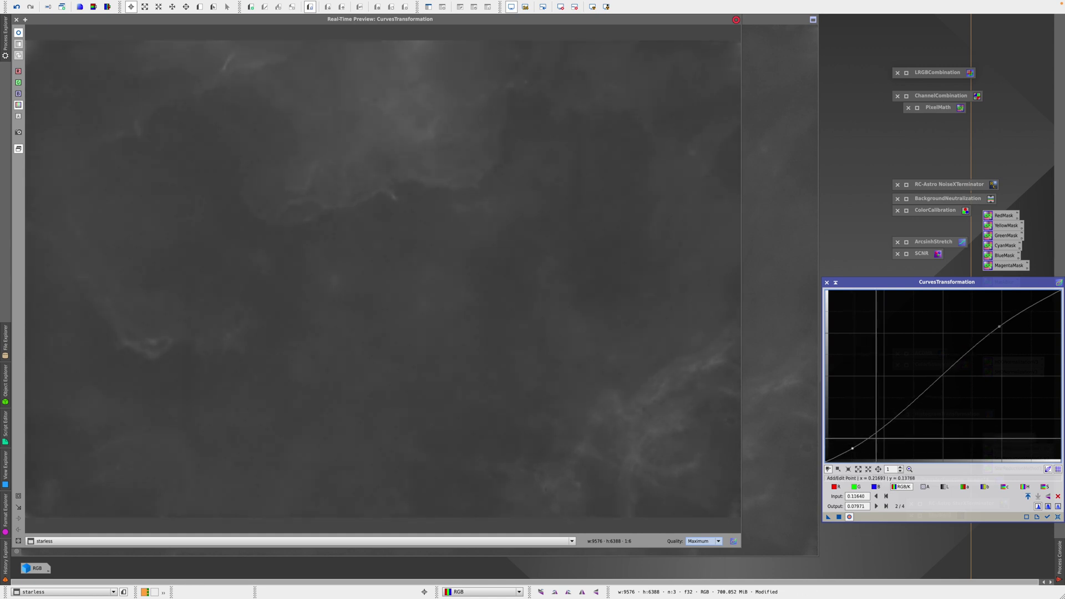
pyautogui.moveTo(1000, 327); pyautogui.dragTo(999, 315)
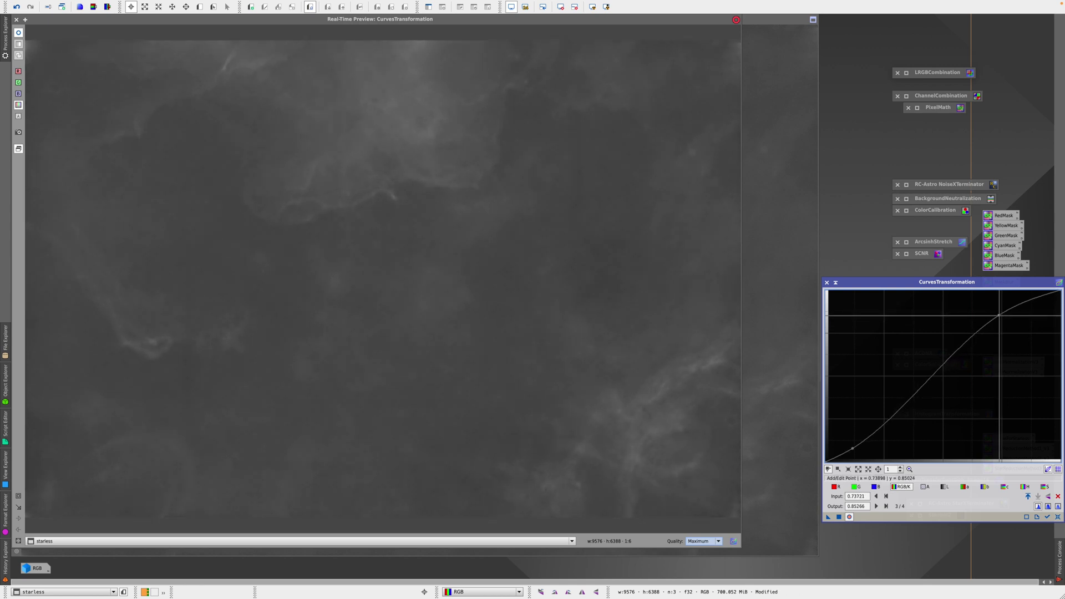
pyautogui.click(839, 516)
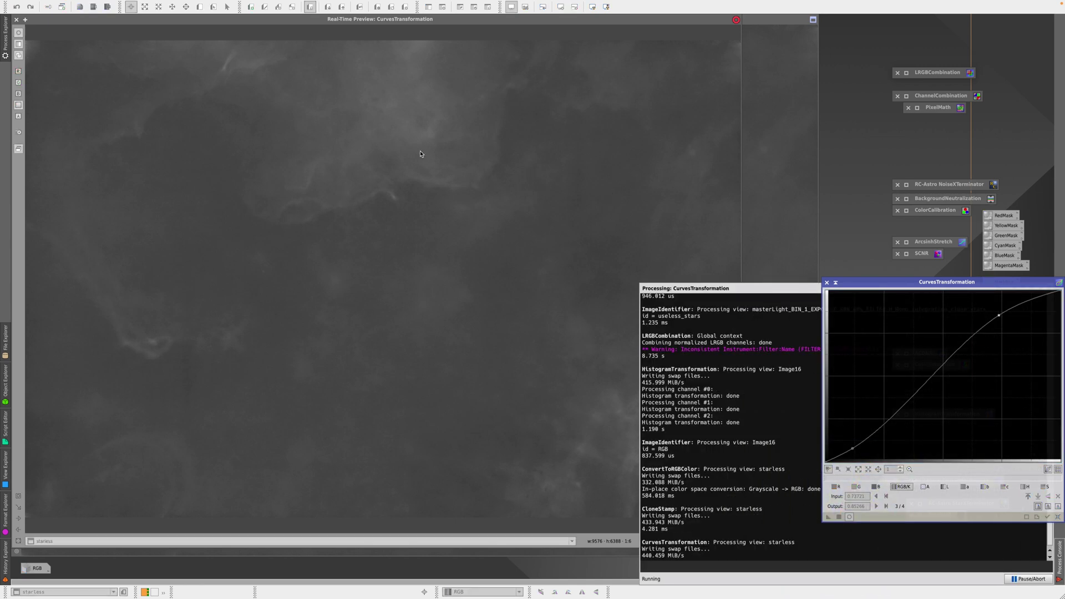
pyautogui.click(16, 19)
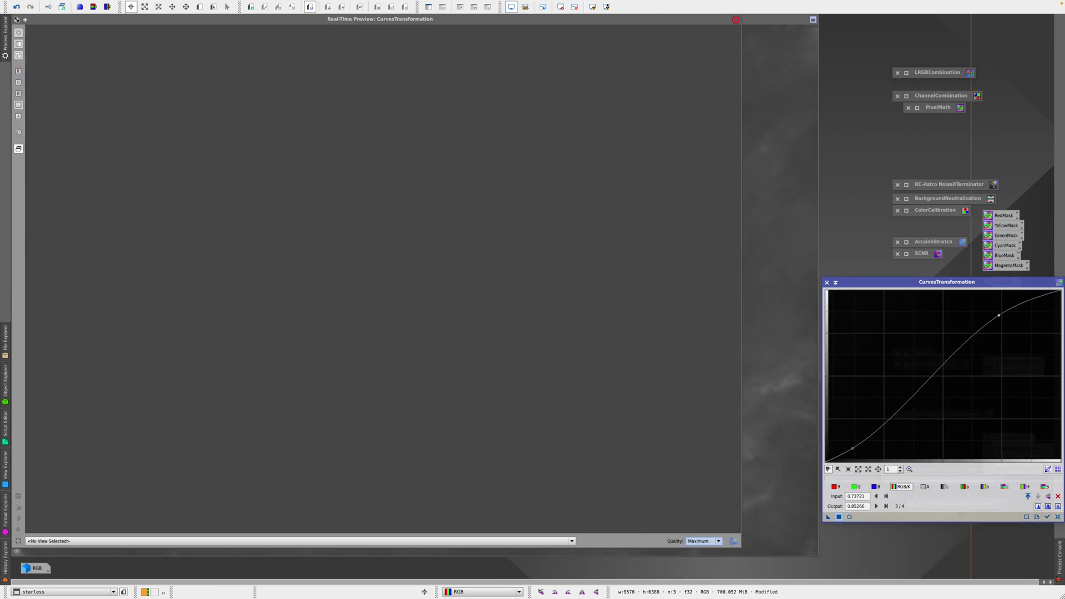
# Step: Preview a raised red curve on starless, reset it, iconize CurvesTransformation, and close the preview
pyautogui.click(827, 282)
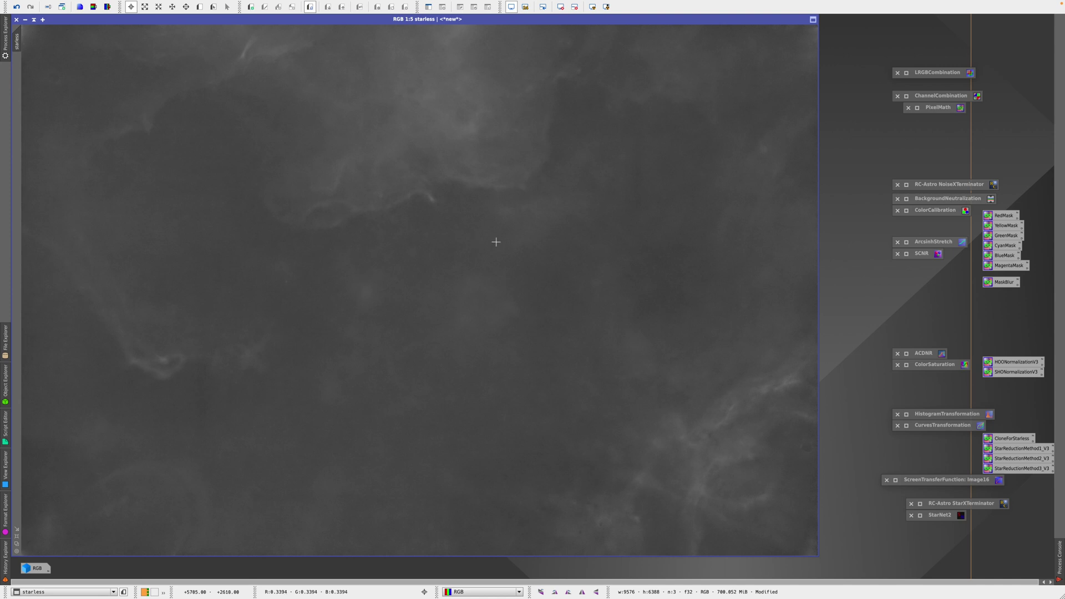
pyautogui.doubleClick(903, 425)
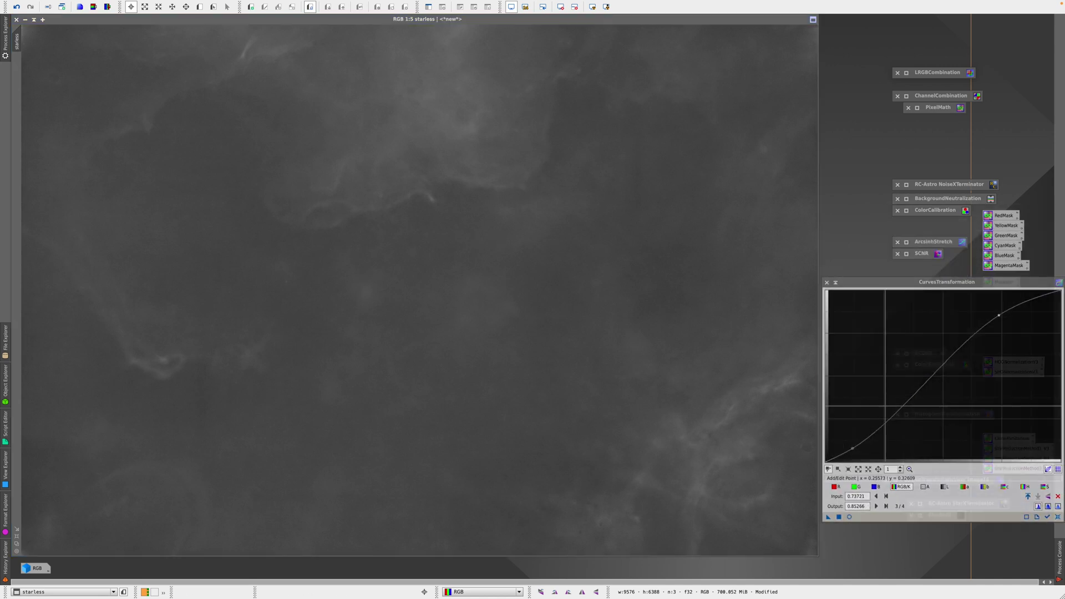
pyautogui.click(848, 516)
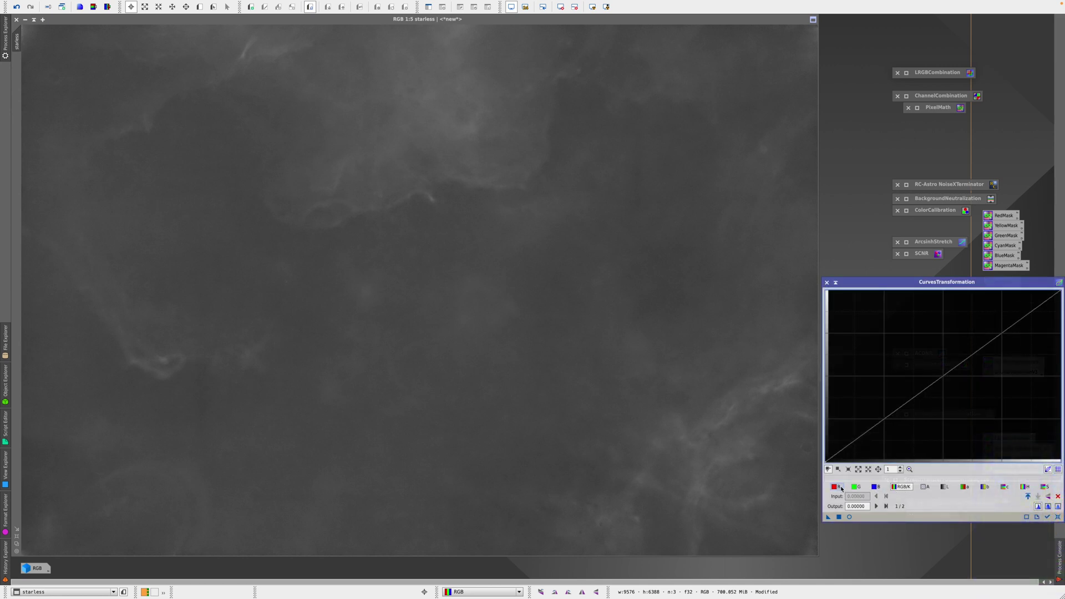
pyautogui.click(848, 516)
pyautogui.moveTo(943, 371); pyautogui.dragTo(922, 342)
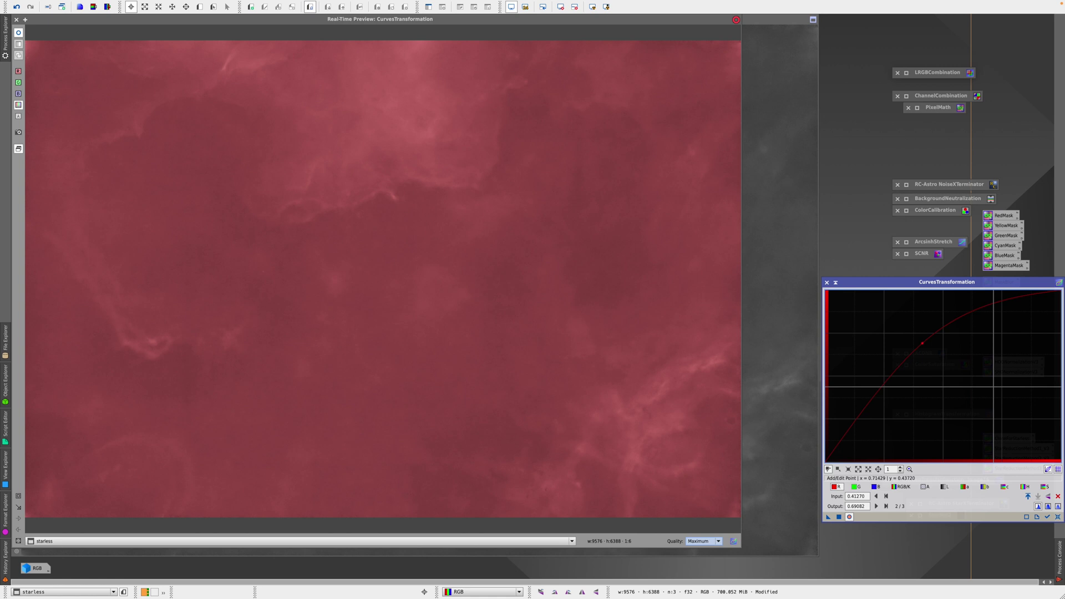
pyautogui.click(1058, 516)
pyautogui.click(836, 282)
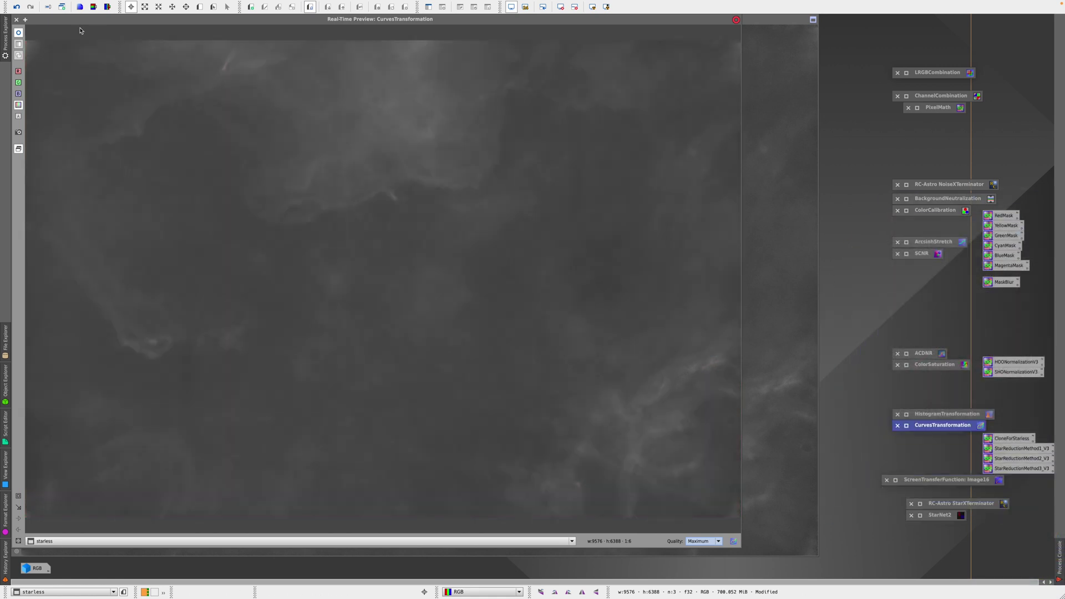
pyautogui.click(16, 19)
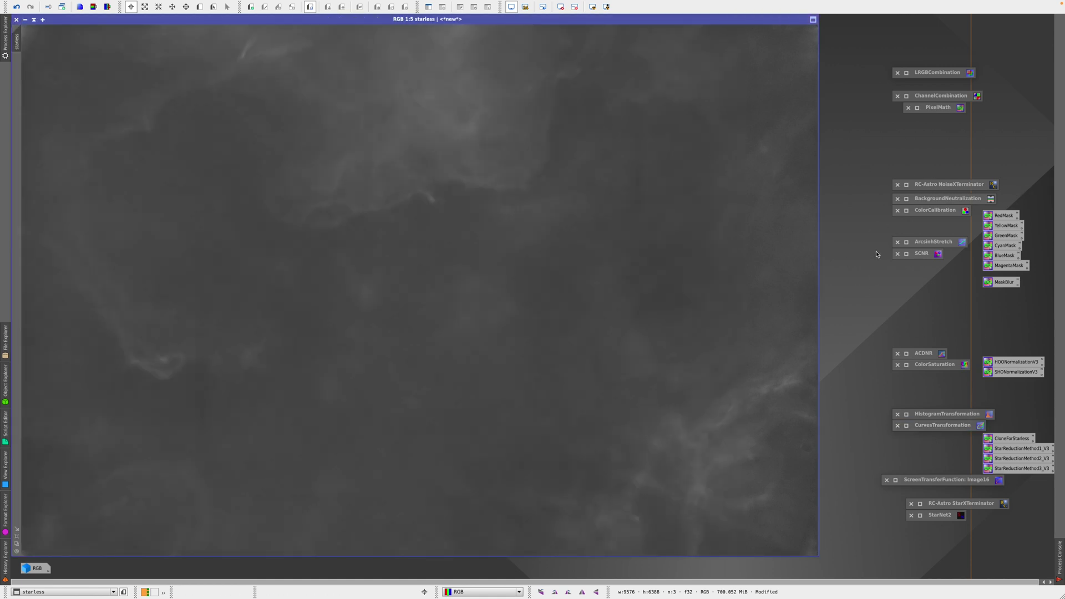
# Step: Open ACDNR with its lightness mask preview shown live on the starless image
pyautogui.doubleClick(916, 355)
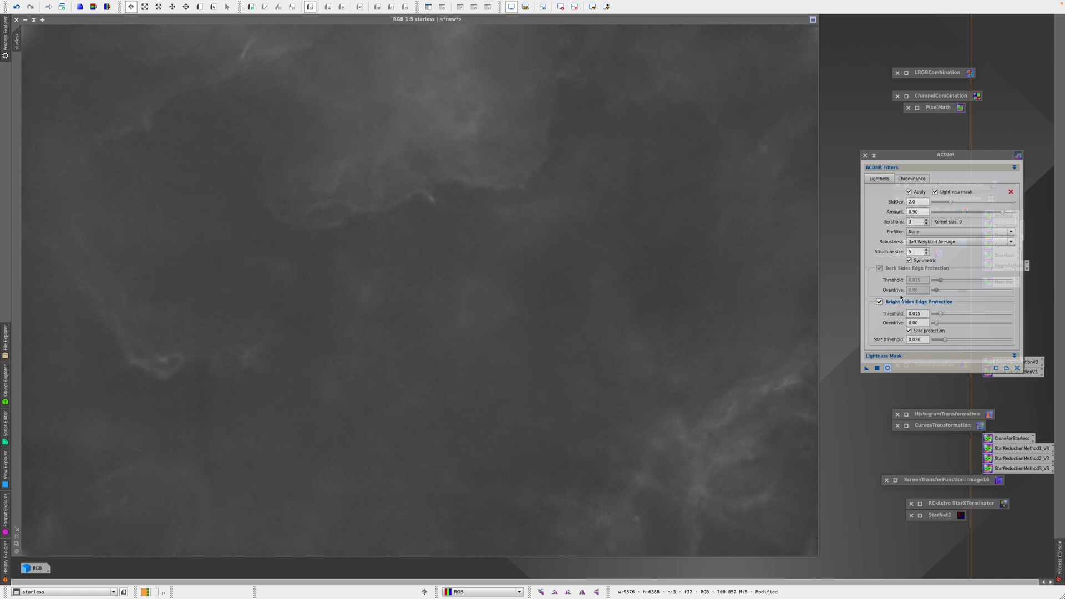
pyautogui.moveTo(922, 160); pyautogui.dragTo(884, 138)
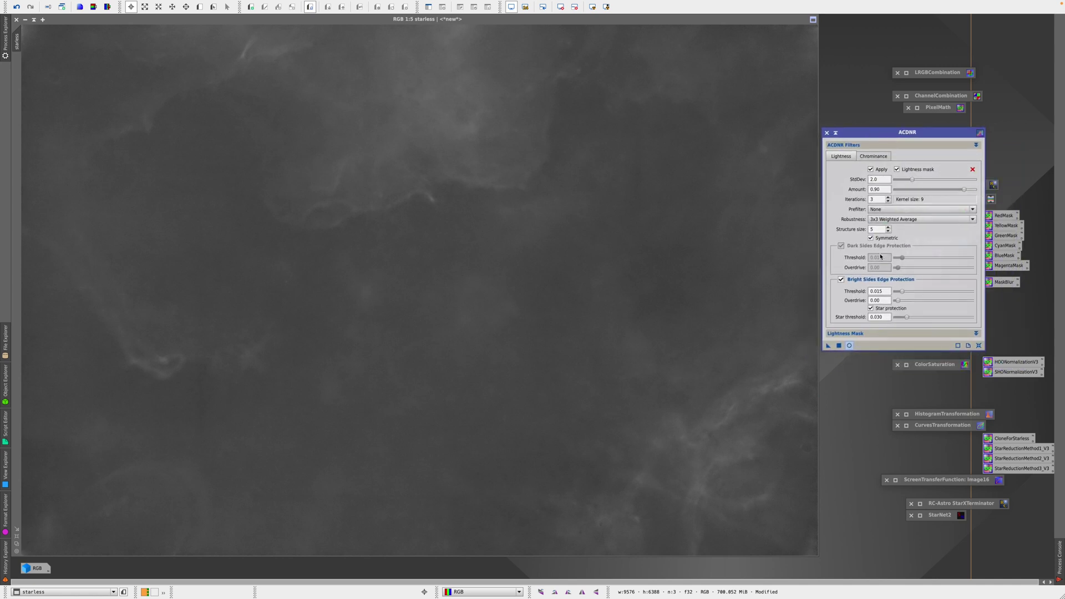
pyautogui.click(857, 333)
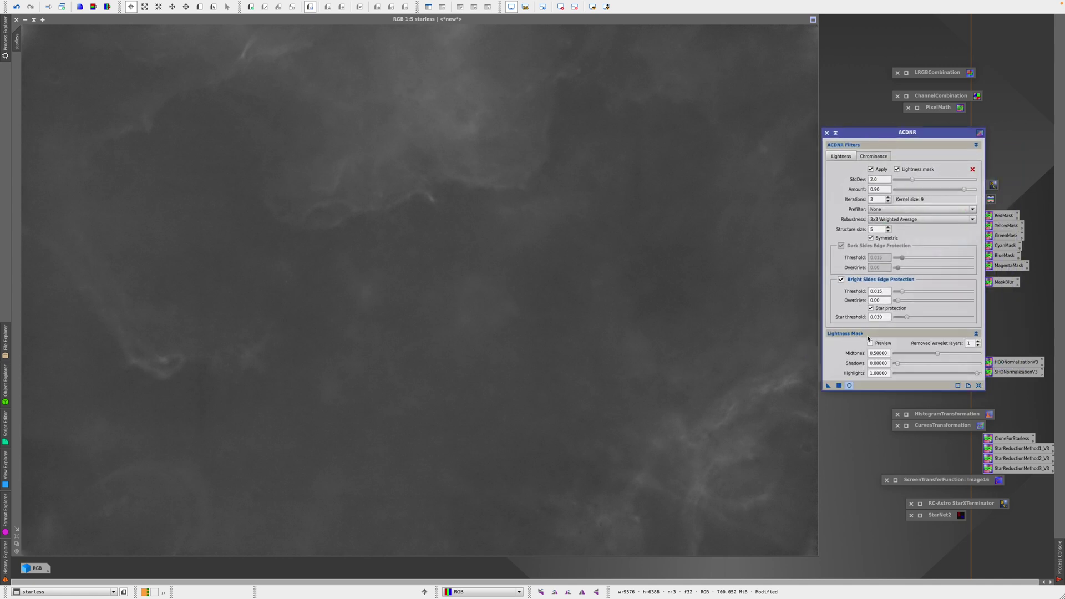
pyautogui.click(870, 344)
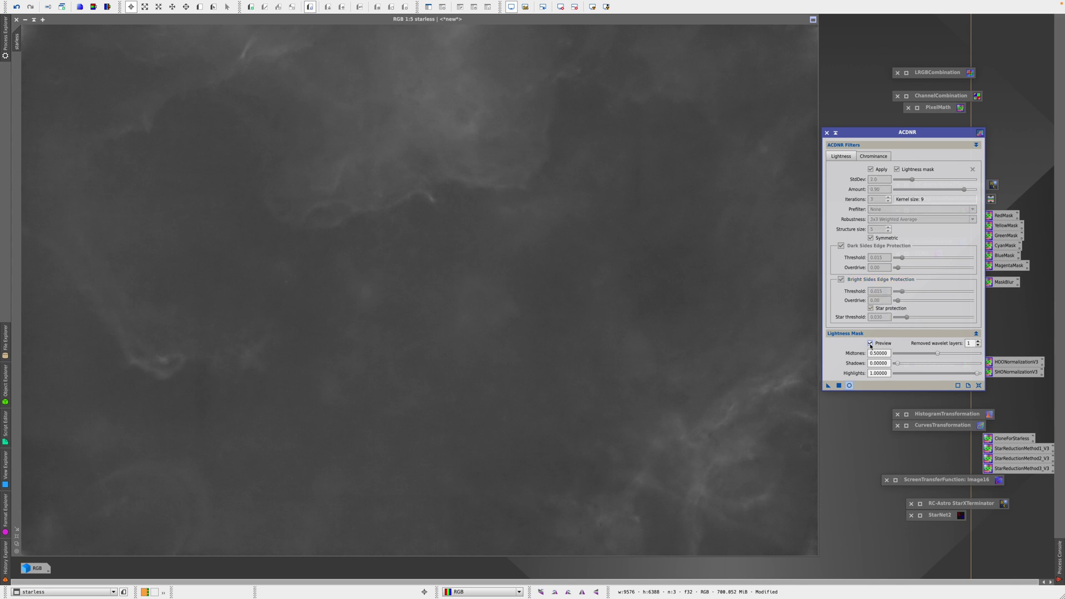
pyautogui.click(851, 385)
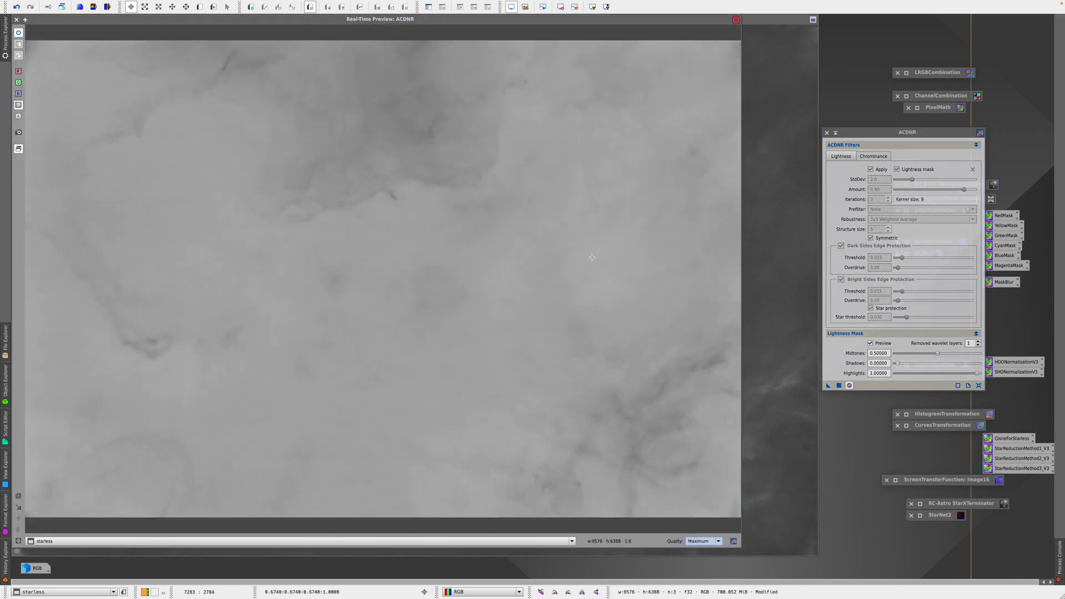
# Step: Set the lightness mask to midtones 0.20, shadows 0.26, highlights 0.90, then turn off mask preview
pyautogui.moveTo(937, 354); pyautogui.dragTo(913, 365)
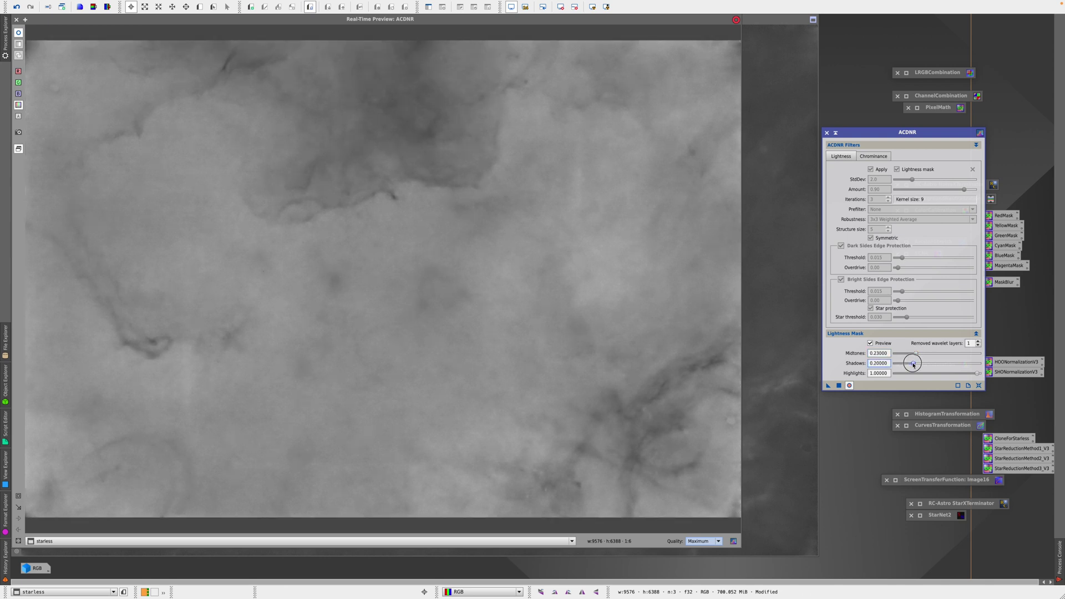
pyautogui.moveTo(977, 373); pyautogui.dragTo(919, 363)
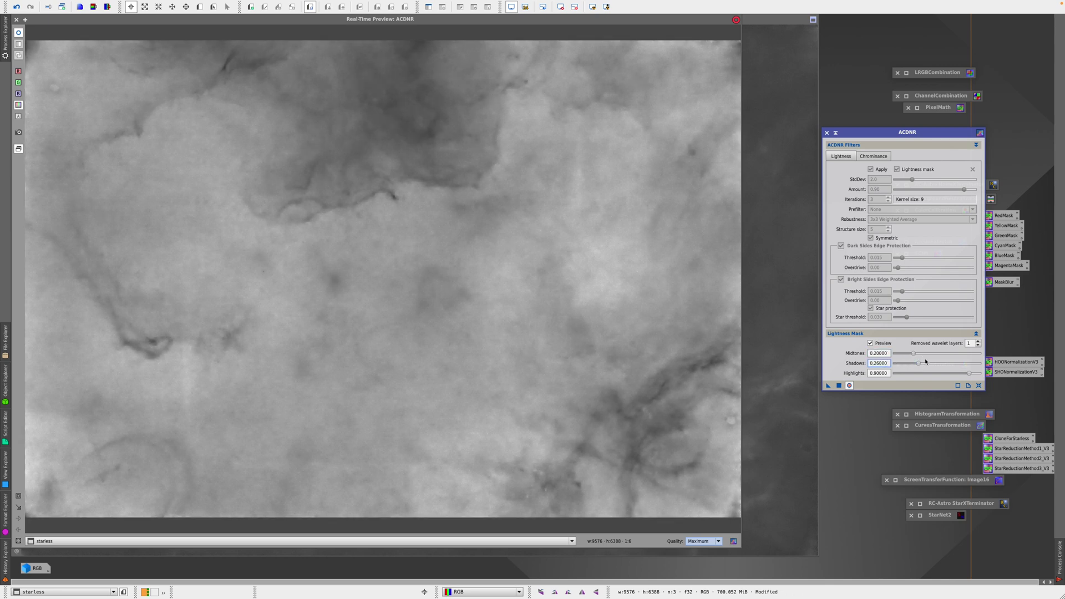
pyautogui.click(869, 343)
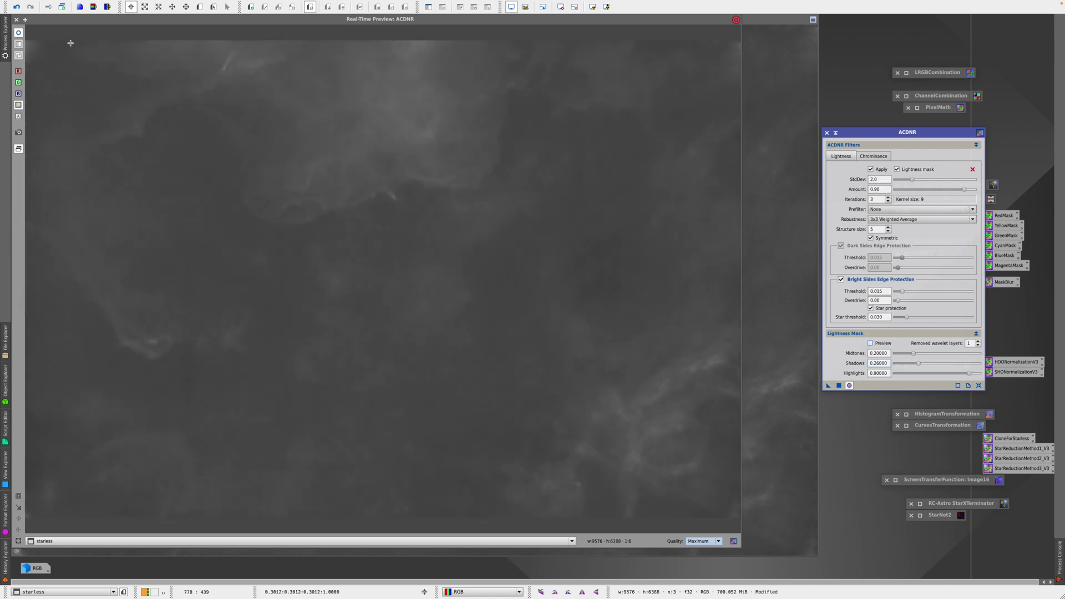
# Step: Clone the starless image and apply ACDNR's lightness-mask output to starless_clone, then close ACDNR
pyautogui.click(17, 21)
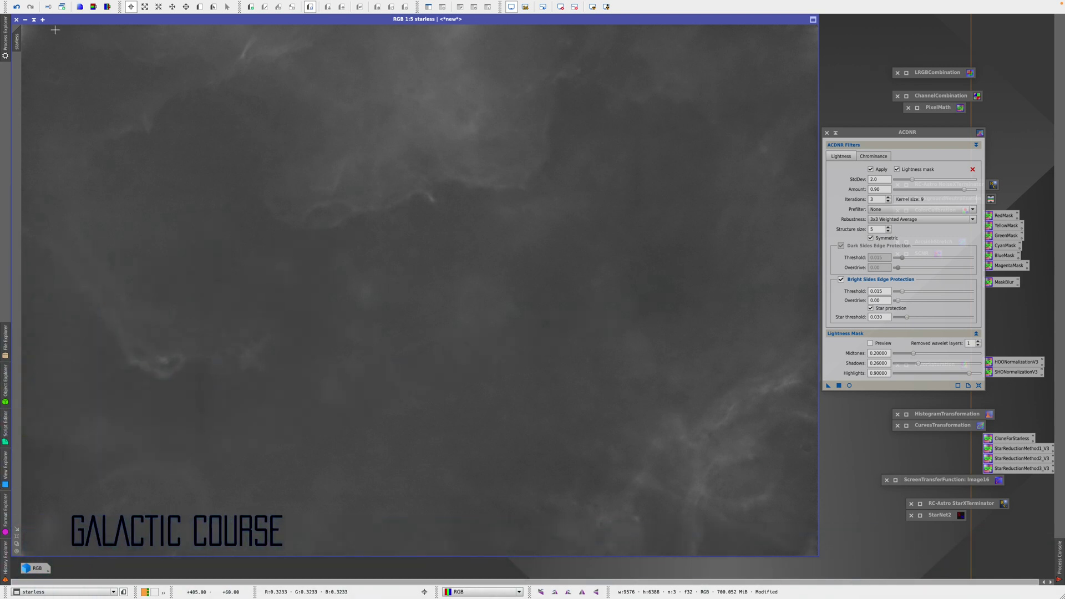
pyautogui.click(61, 8)
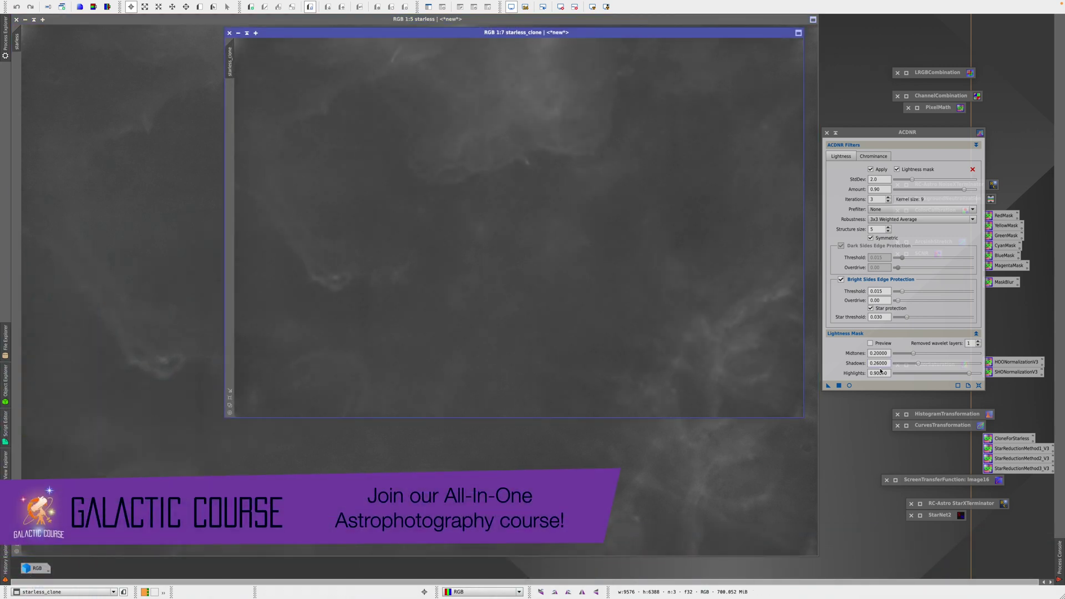
pyautogui.click(870, 343)
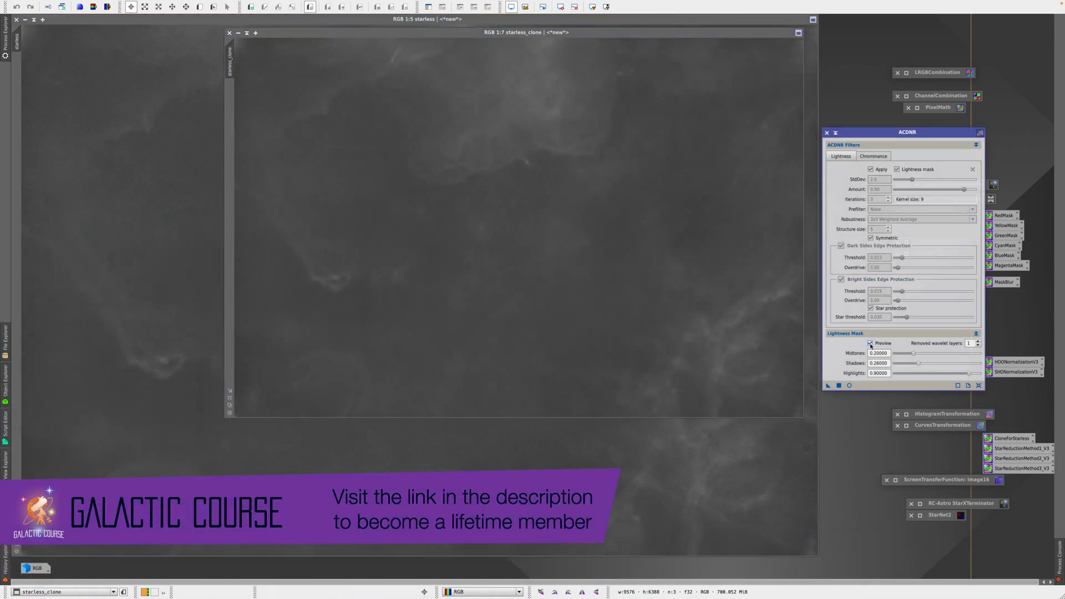
pyautogui.click(596, 219)
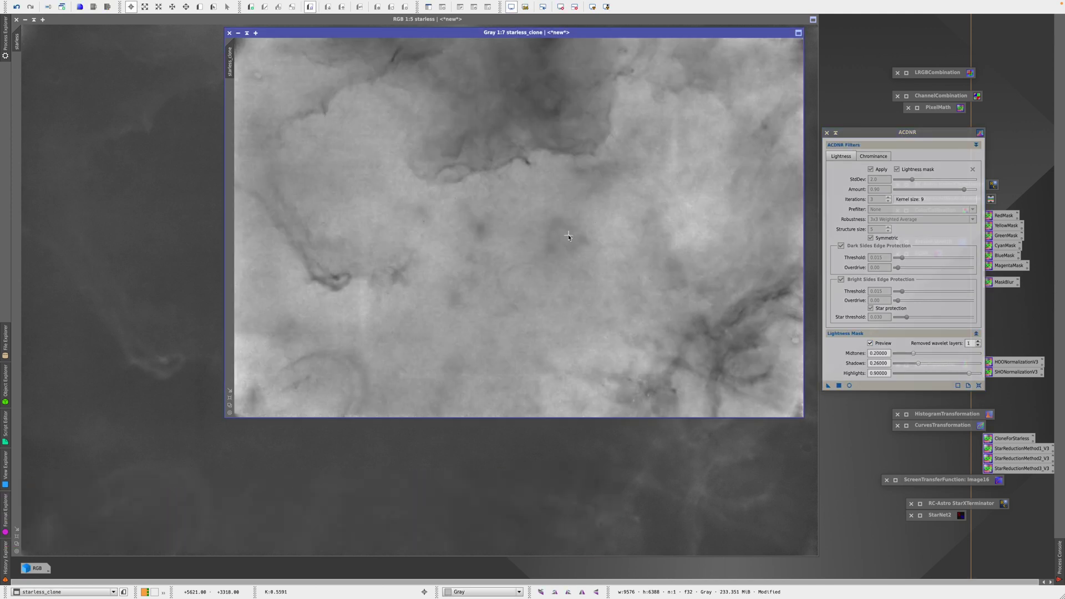
pyautogui.click(835, 132)
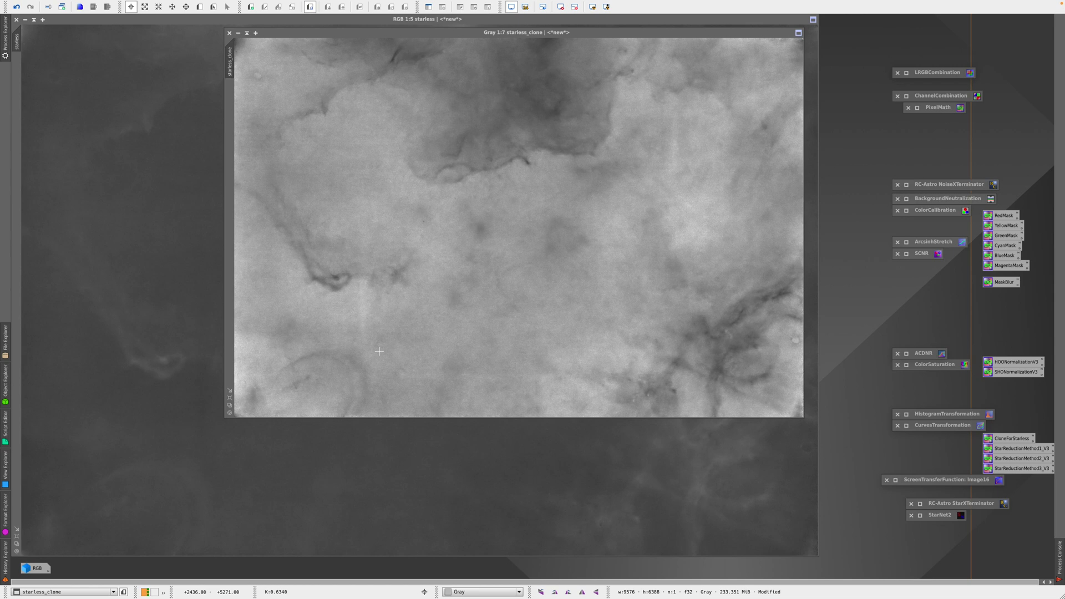
# Step: Reposition the starless_clone window in the workspace
pyautogui.moveTo(399, 32); pyautogui.dragTo(484, 106)
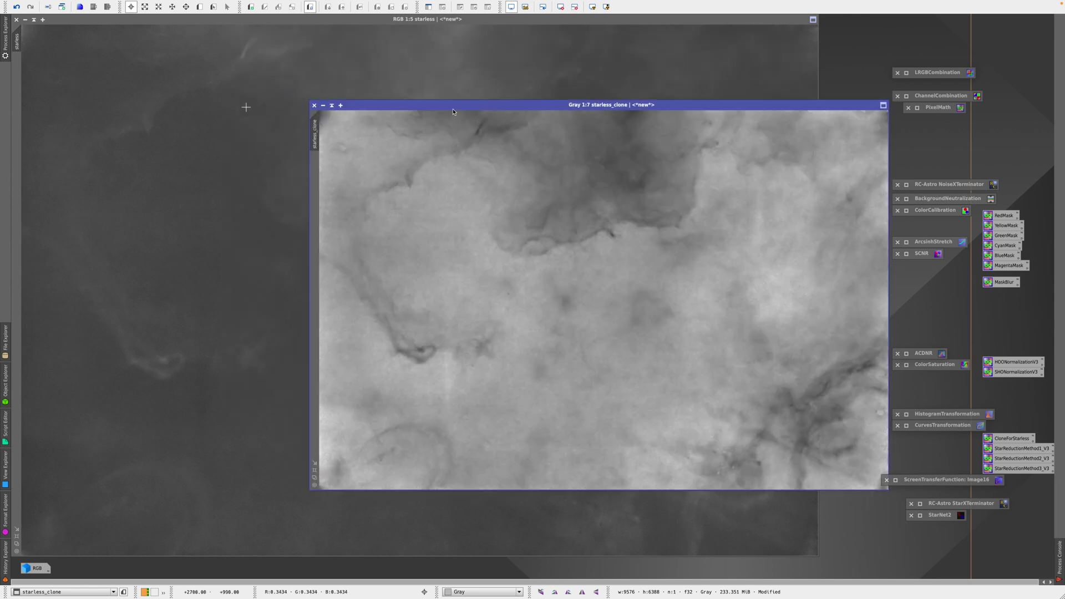
pyautogui.click(190, 135)
pyautogui.click(849, 145)
pyautogui.moveTo(580, 107); pyautogui.dragTo(554, 87)
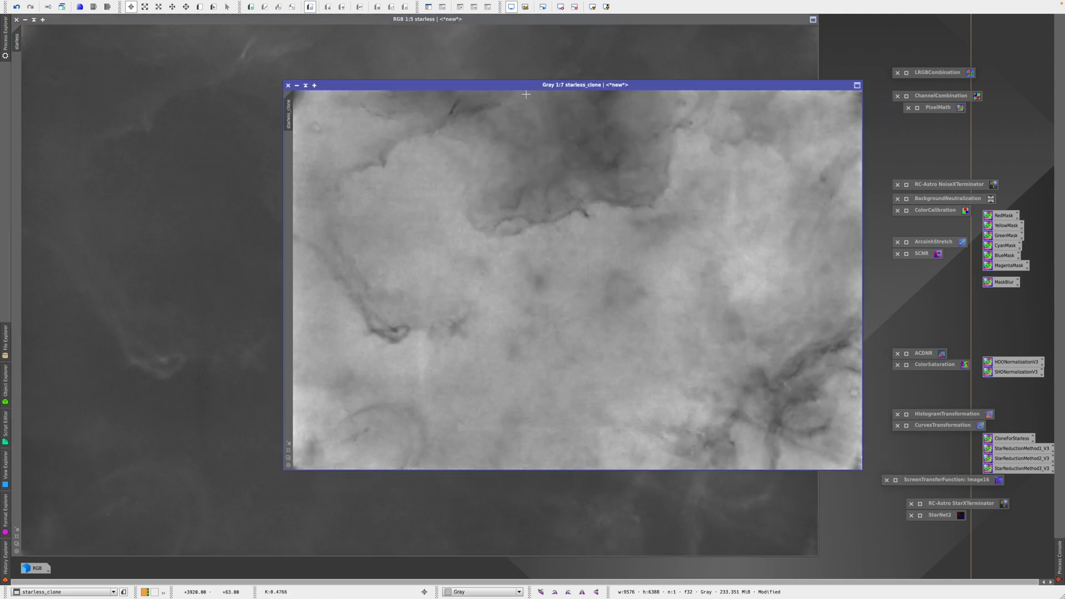
# Step: Set starless_clone as the starless image's mask, iconize the clone, and hide the mask overlay with Ctrl+K
pyautogui.moveTo(288, 114); pyautogui.dragTo(17, 145)
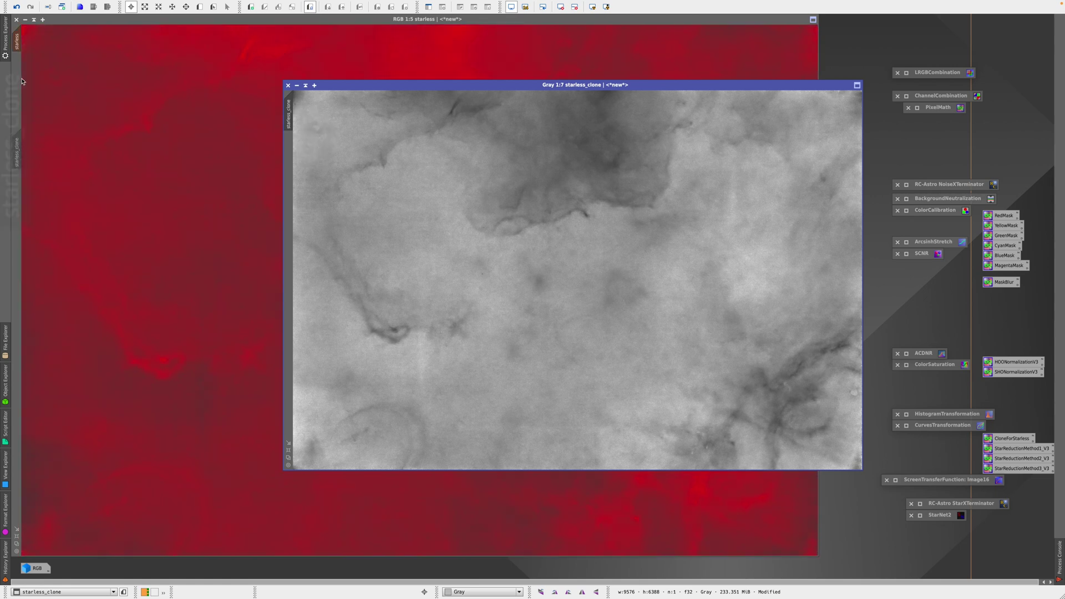
pyautogui.click(297, 84)
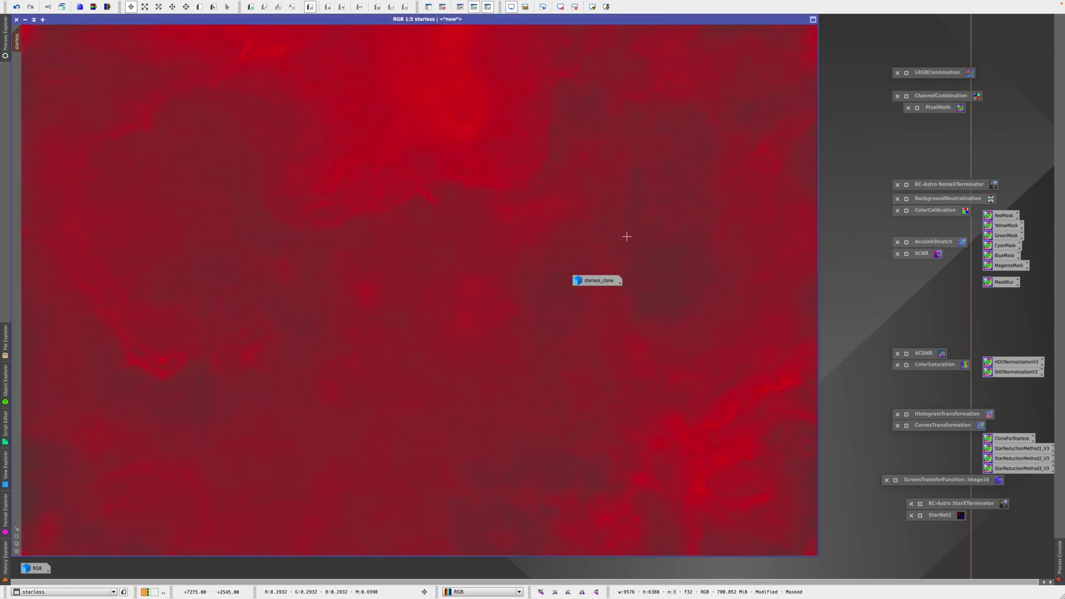
pyautogui.moveTo(593, 282); pyautogui.dragTo(865, 274)
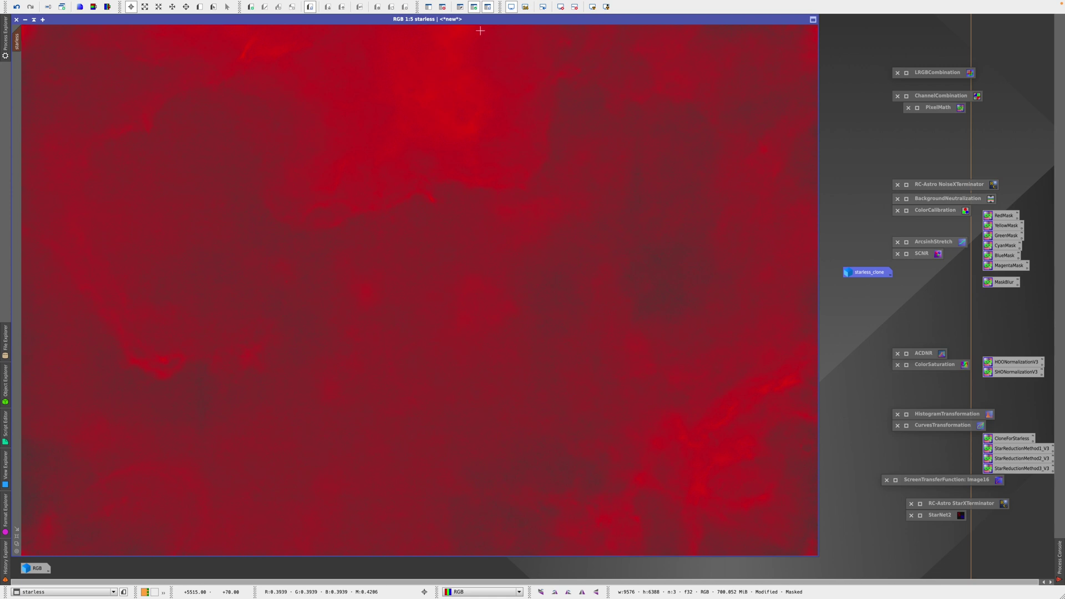
pyautogui.click(462, 7)
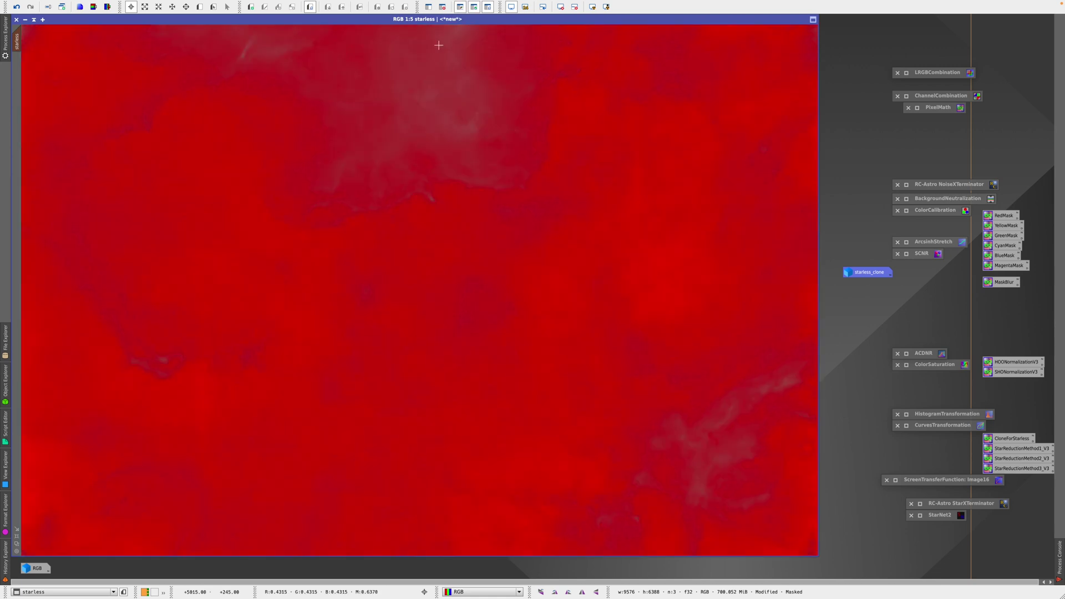
pyautogui.hotkey('ctrl', 'k')
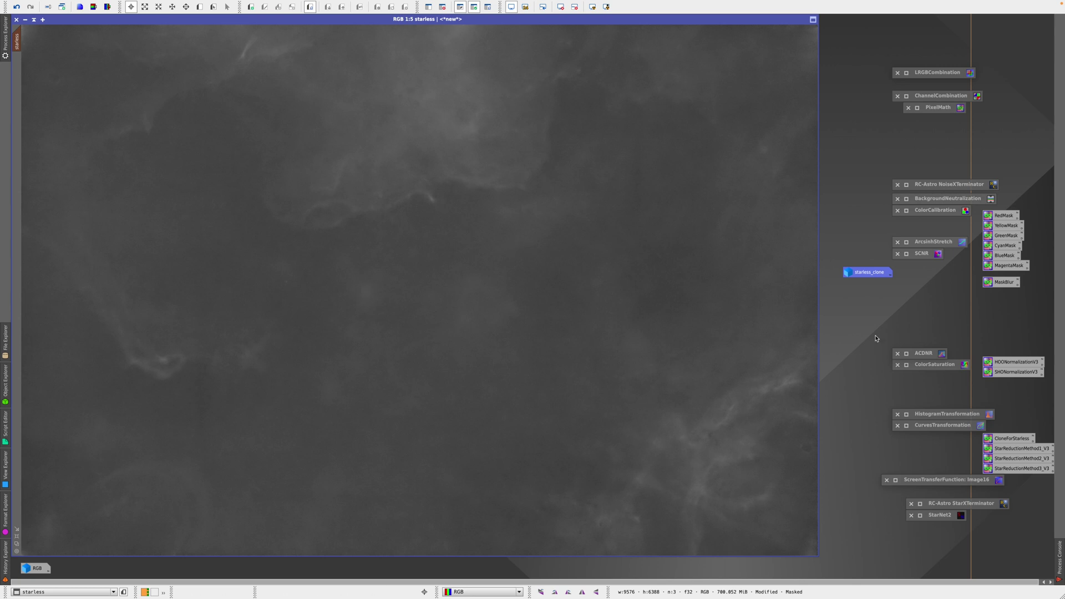
pyautogui.click(905, 426)
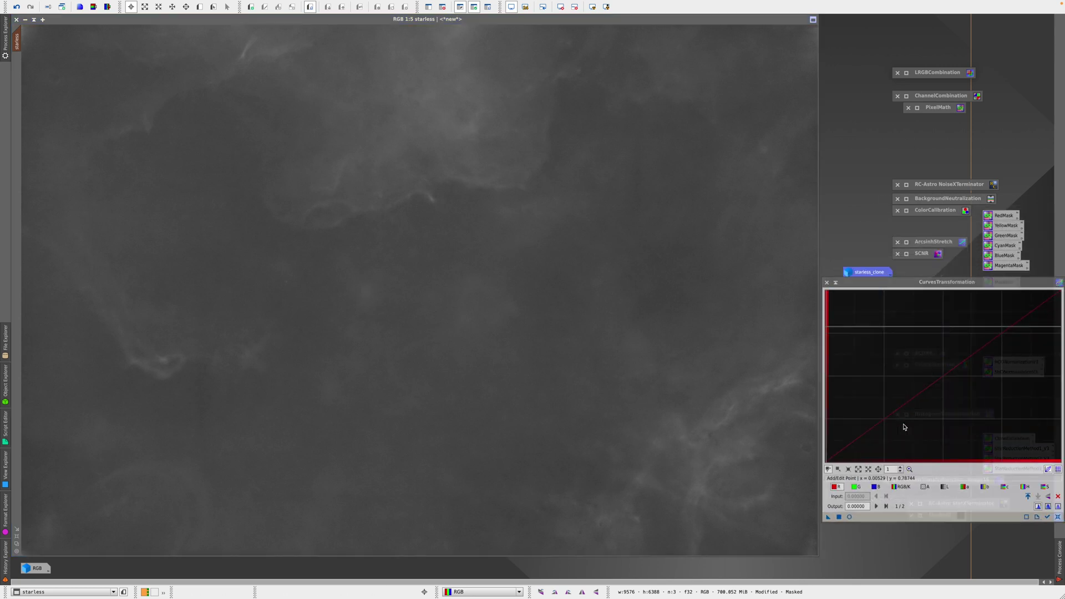
# Step: Raise the red curve's midtones in a live preview, briefly checking the mask overlay
pyautogui.click(850, 517)
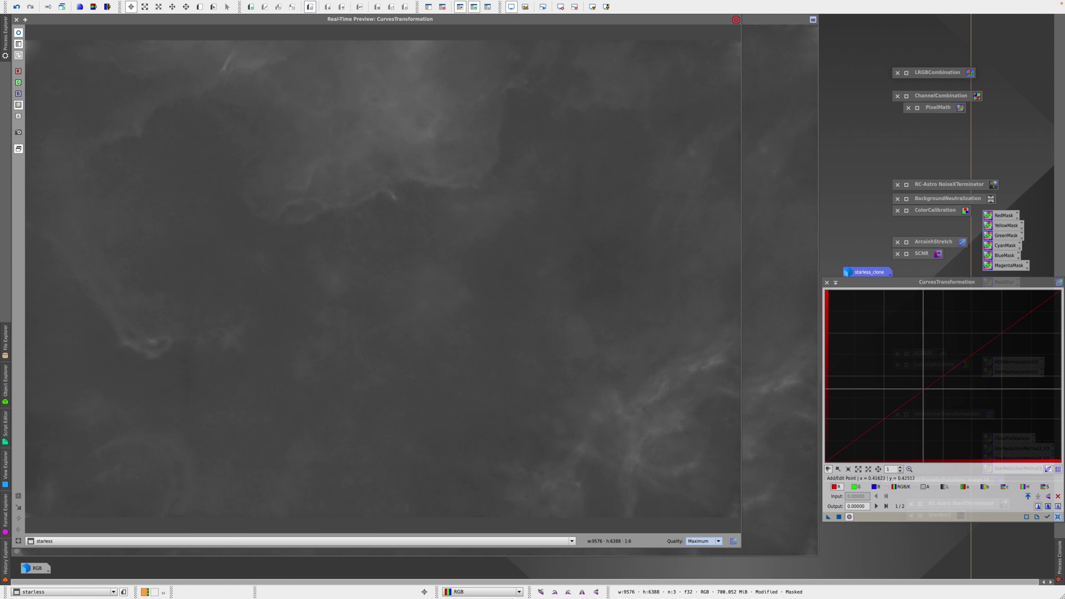
pyautogui.click(944, 376)
pyautogui.moveTo(943, 376); pyautogui.dragTo(917, 347)
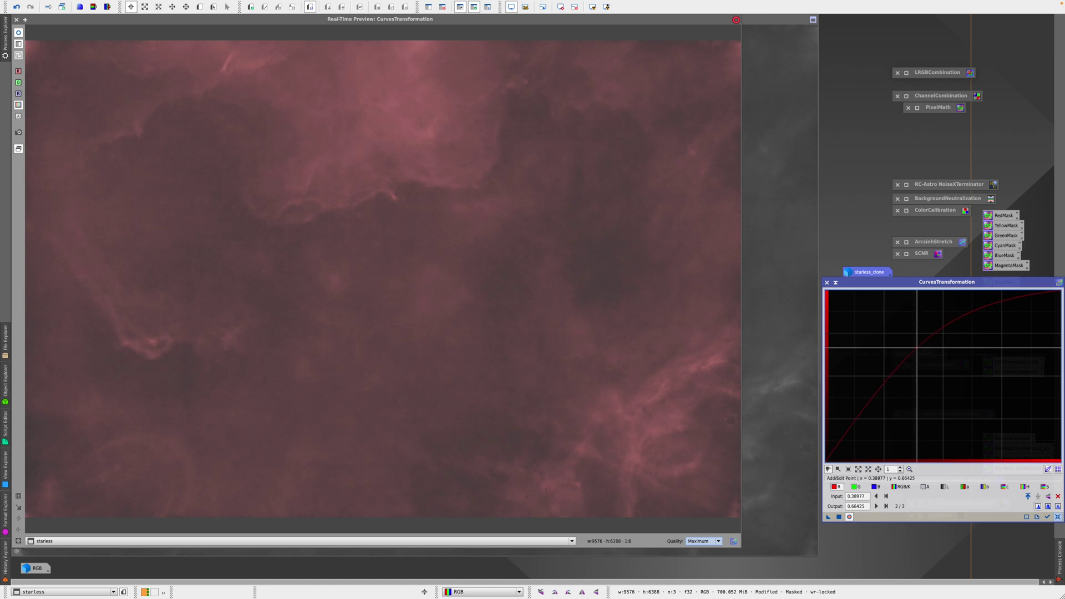
pyautogui.click(461, 7)
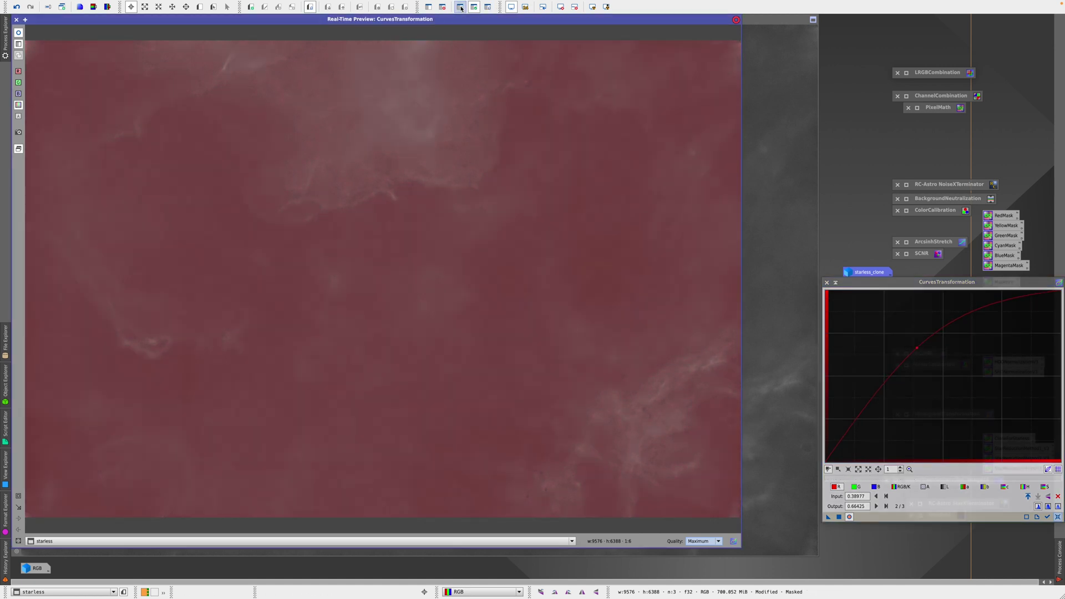
pyautogui.click(461, 8)
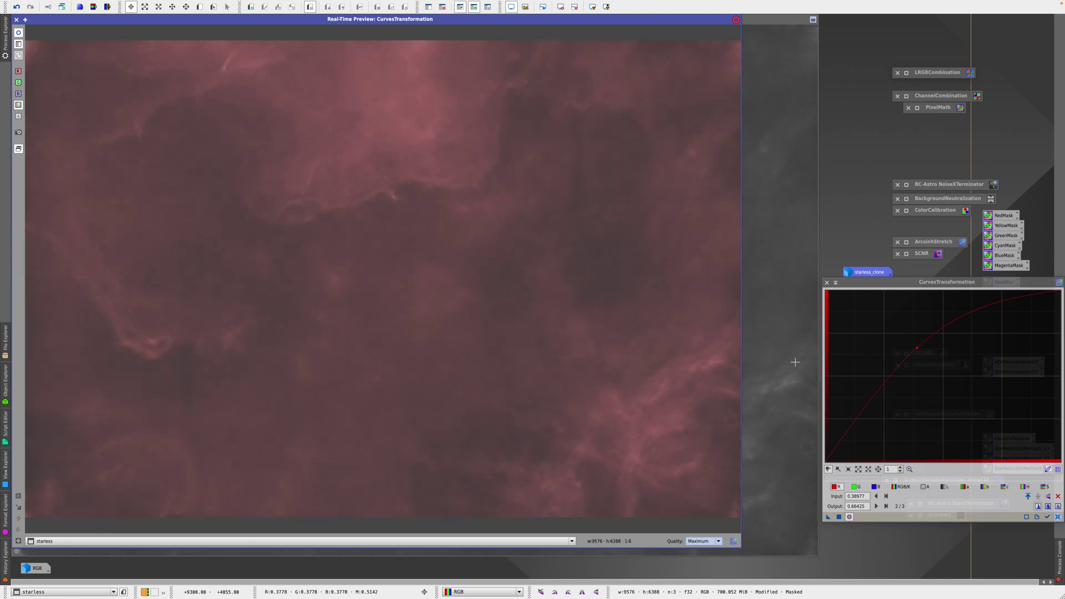
pyautogui.moveTo(917, 347); pyautogui.dragTo(934, 360)
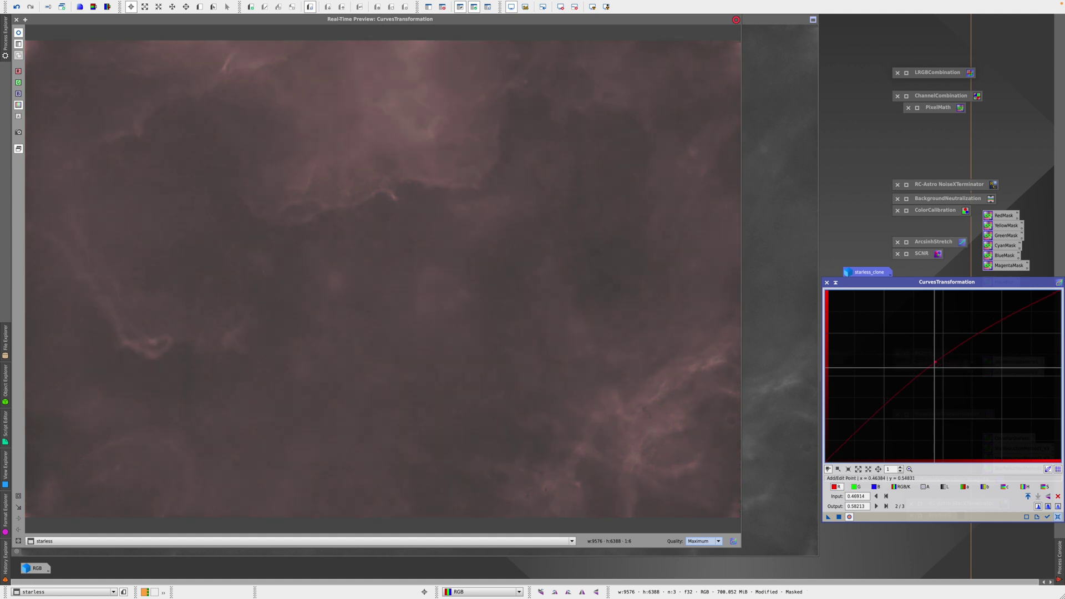
# Step: Adjust the blue curve's middle and pull the green curve's middle slightly down
pyautogui.click(855, 487)
pyautogui.click(875, 487)
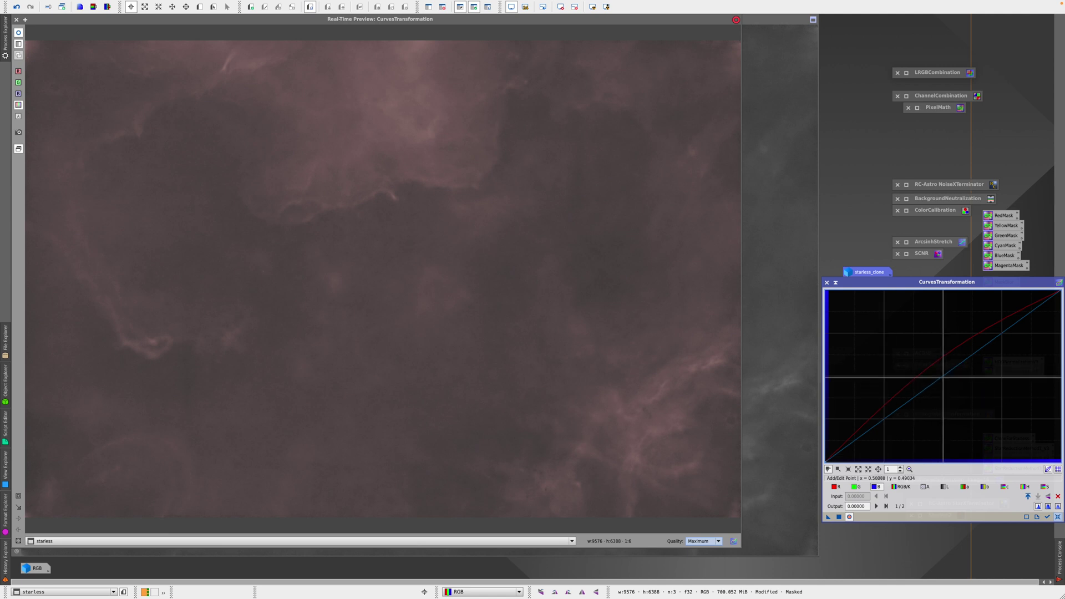
pyautogui.moveTo(944, 375)
pyautogui.mouseDown()
pyautogui.moveTo(937, 361)
pyautogui.moveTo(945, 382)
pyautogui.mouseUp()
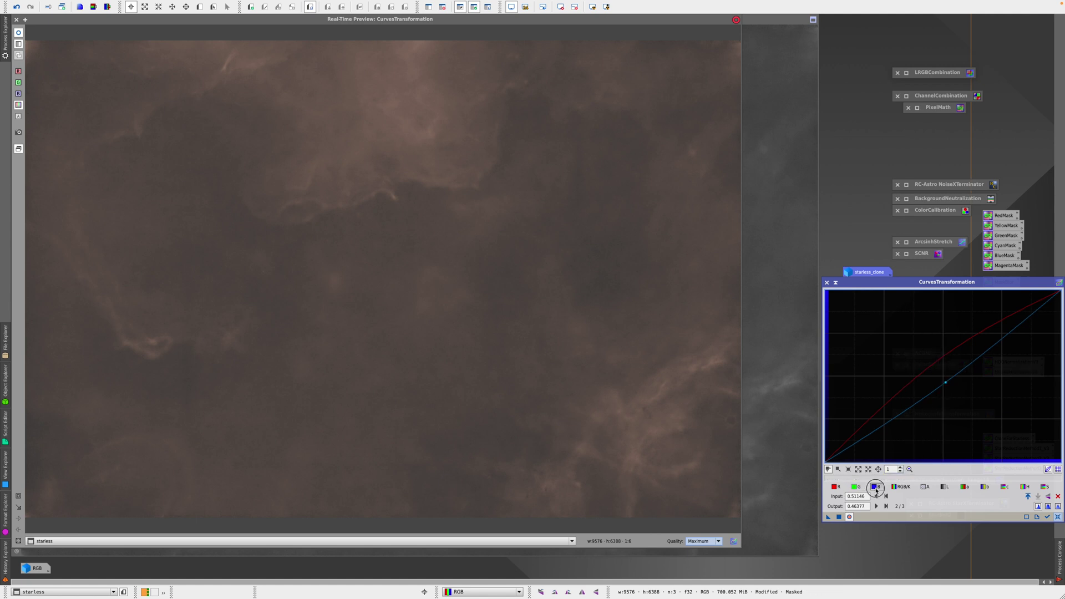
pyautogui.click(856, 486)
pyautogui.click(944, 377)
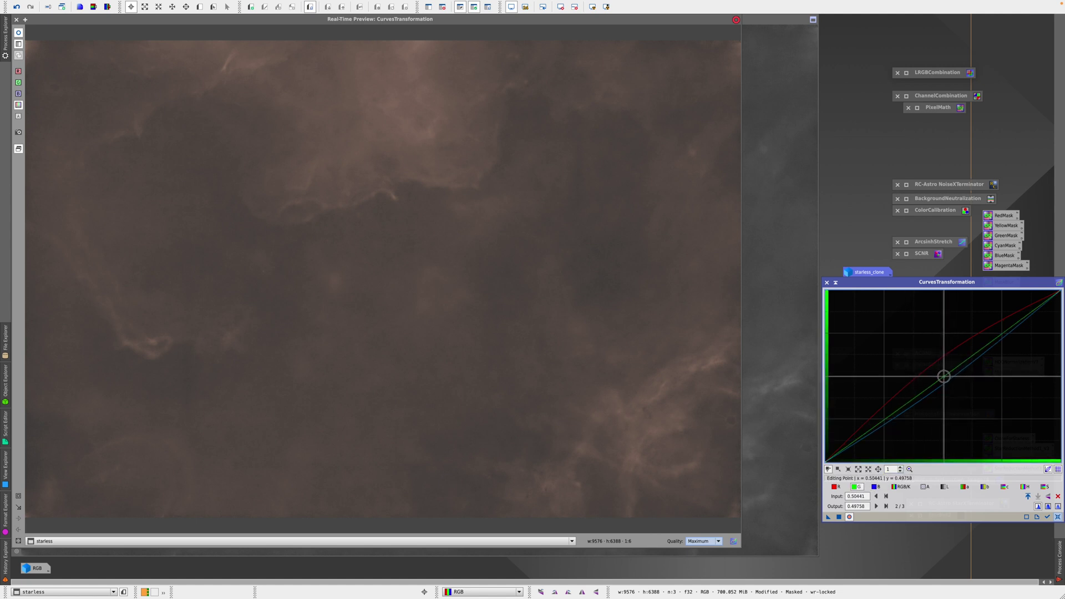
pyautogui.moveTo(944, 377); pyautogui.dragTo(946, 381)
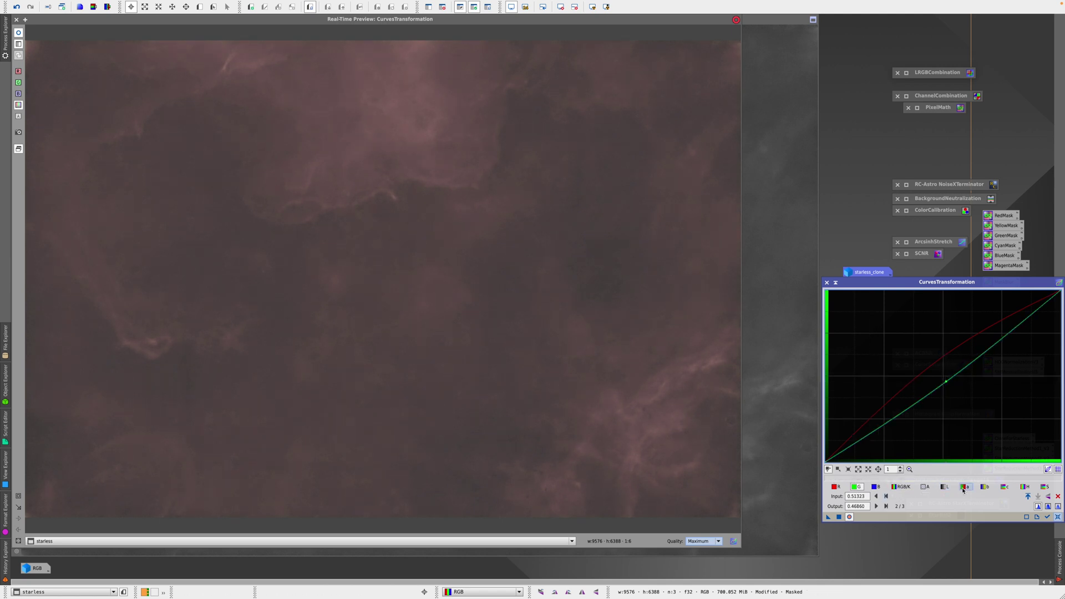
# Step: Raise the c curve's upper midtones, retouch the red point, and apply the curves to the starless image
pyautogui.click(985, 487)
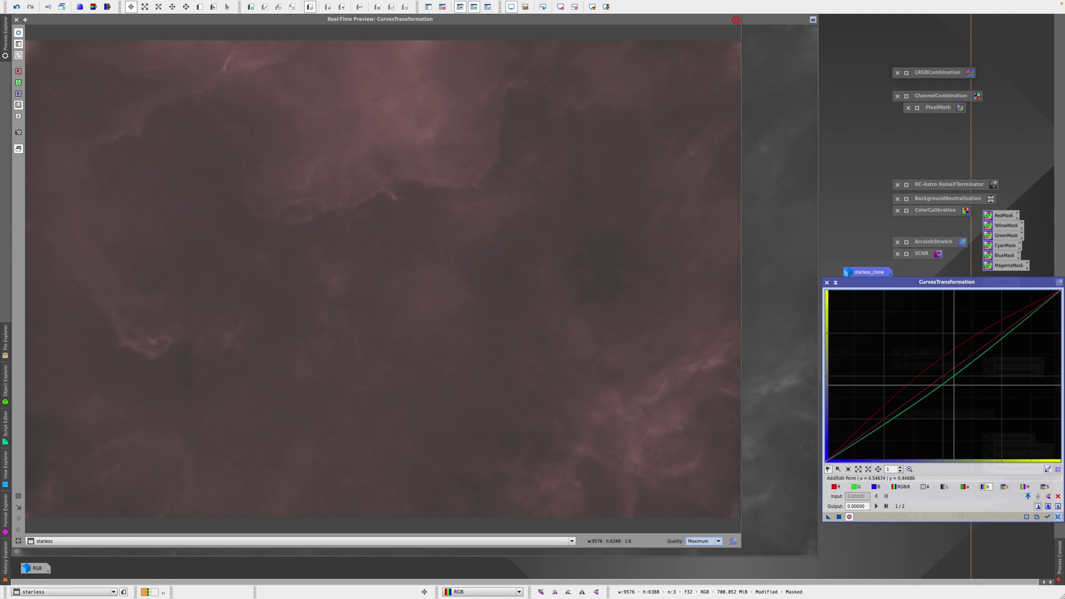
pyautogui.moveTo(945, 383)
pyautogui.mouseDown()
pyautogui.moveTo(939, 364)
pyautogui.moveTo(944, 376)
pyautogui.mouseUp()
pyautogui.keyDown('ctrl'); pyautogui.click(942, 375); pyautogui.keyUp('ctrl')
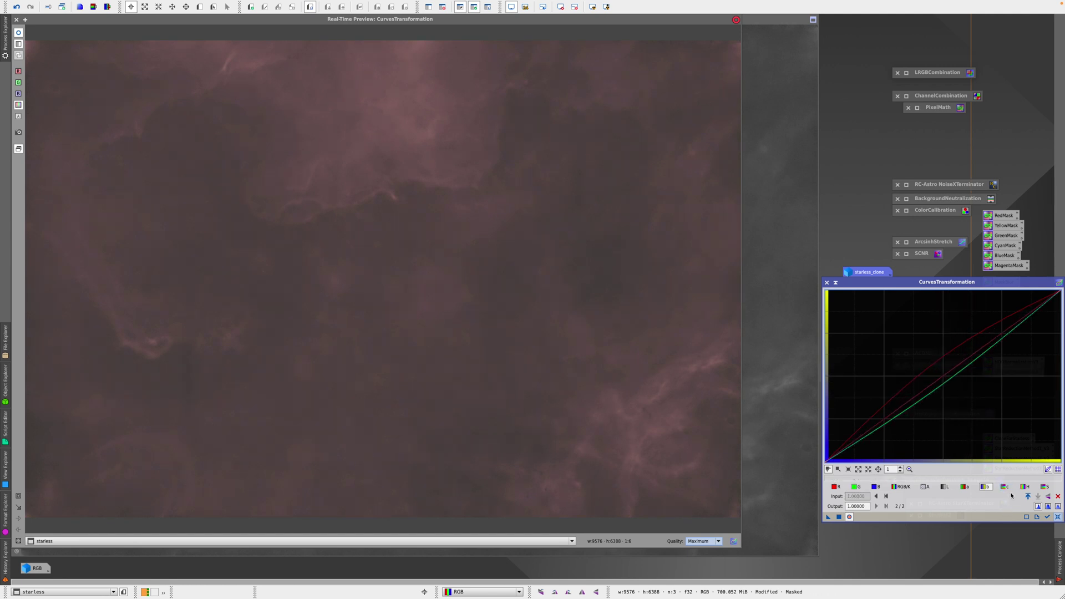
pyautogui.click(1004, 486)
pyautogui.moveTo(991, 340); pyautogui.dragTo(983, 316)
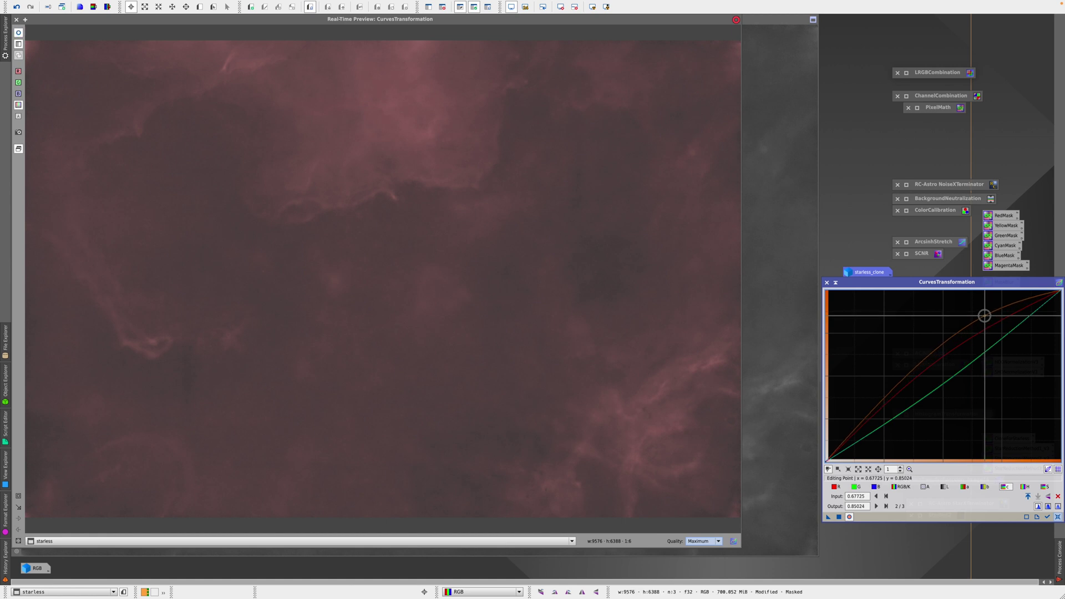
pyautogui.click(840, 488)
pyautogui.click(933, 357)
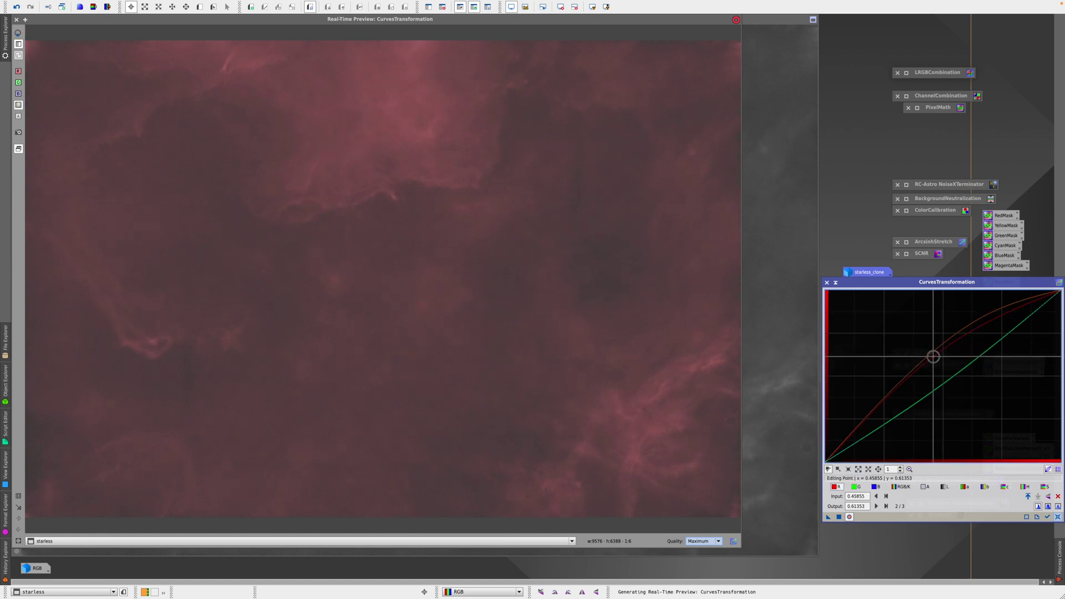
pyautogui.click(839, 517)
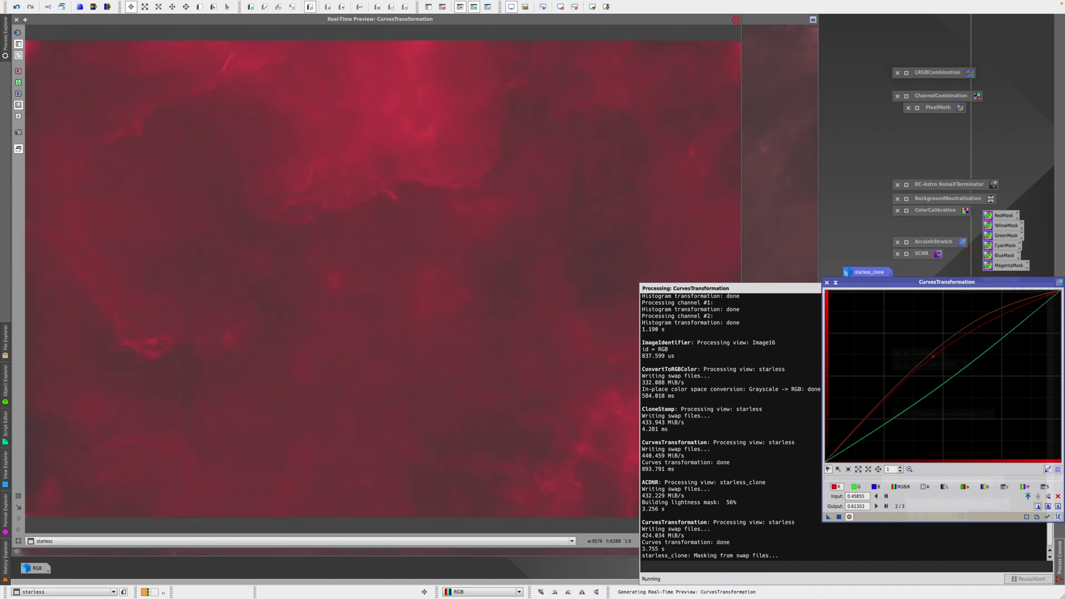
# Step: Reset the curves, lift red midtones, set green just below the diagonal, and lower blue midtones
pyautogui.click(1057, 518)
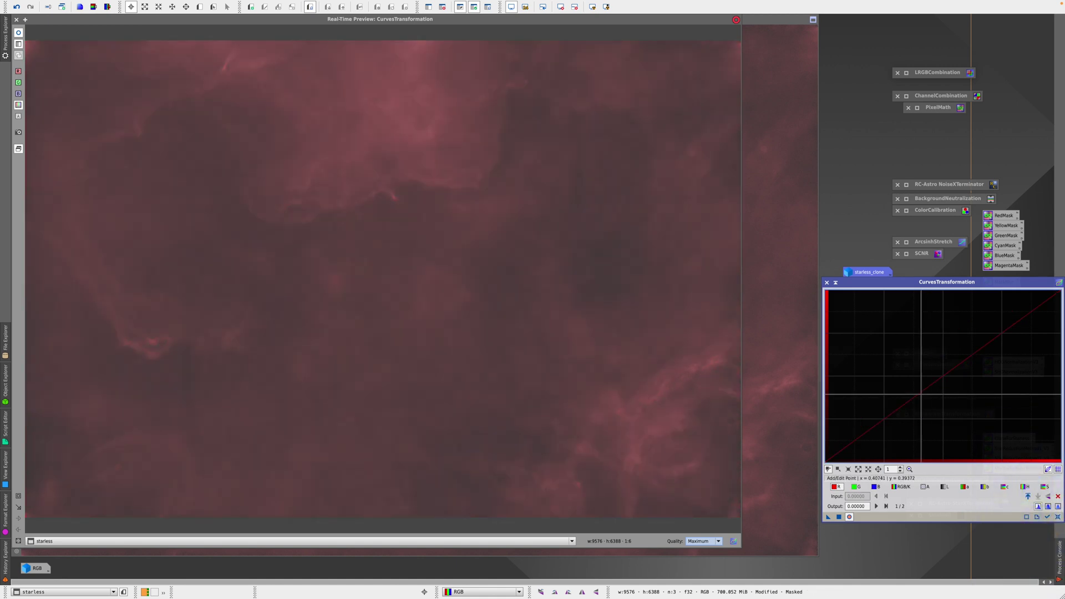
pyautogui.moveTo(939, 382); pyautogui.dragTo(936, 369)
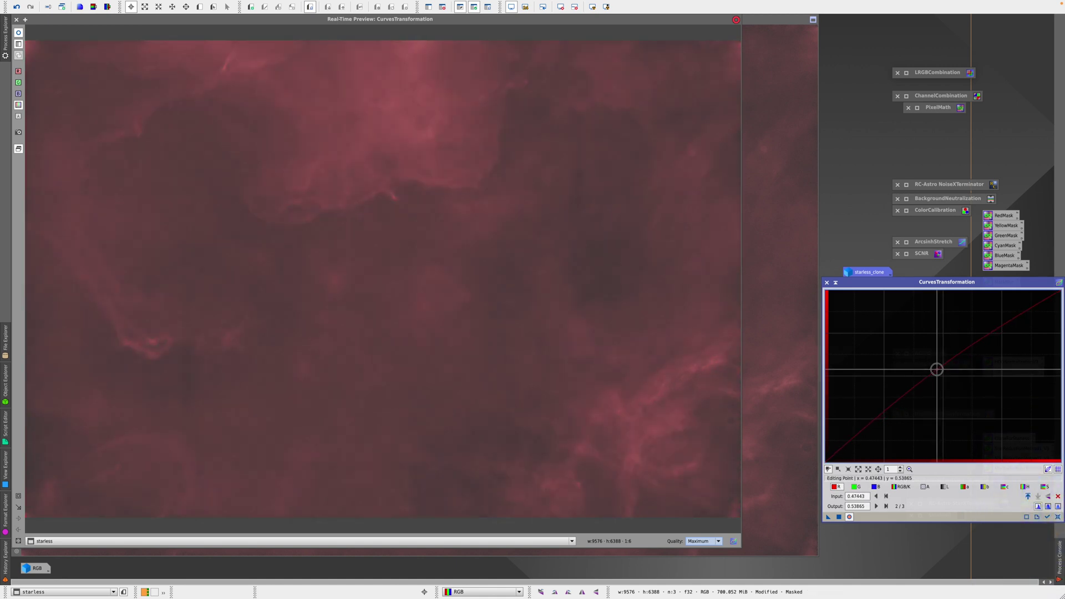
pyautogui.click(856, 486)
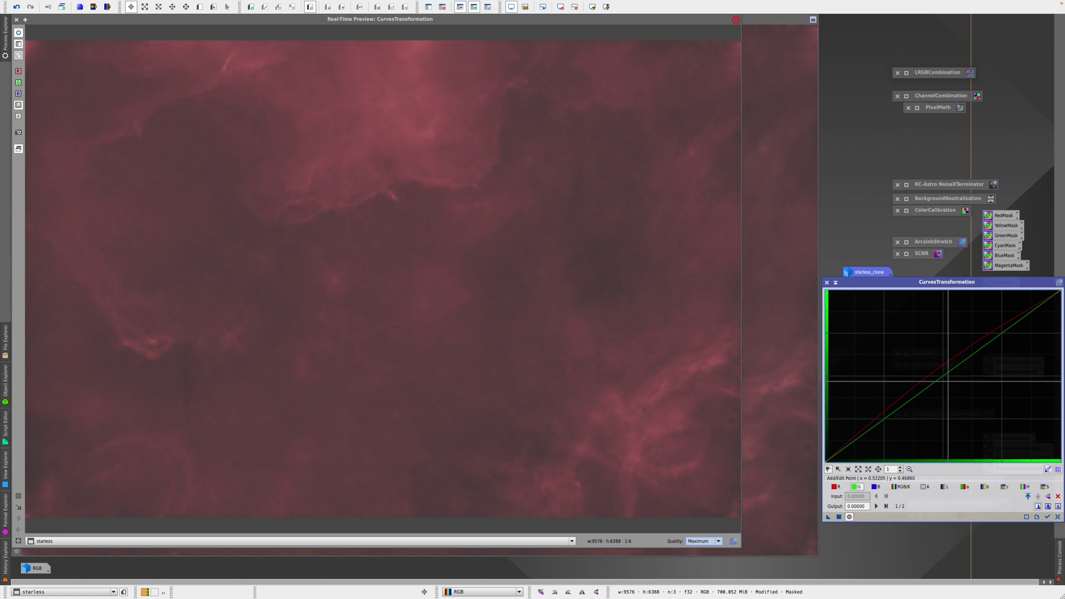
pyautogui.click(943, 382)
pyautogui.moveTo(943, 382)
pyautogui.mouseDown()
pyautogui.moveTo(944, 391)
pyautogui.moveTo(944, 379)
pyautogui.mouseUp()
pyautogui.click(875, 487)
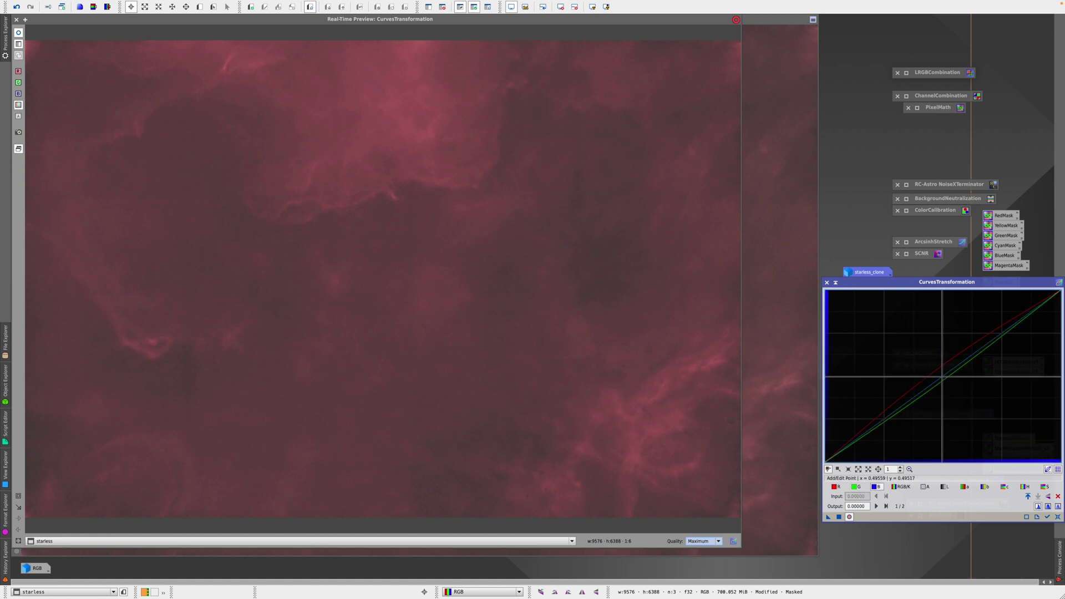
pyautogui.moveTo(941, 377)
pyautogui.mouseDown()
pyautogui.moveTo(943, 390)
pyautogui.moveTo(943, 377)
pyautogui.mouseUp()
# Step: Raise red further and lift the chrominance curve, apply to the starless image, then close the preview and reset
pyautogui.scroll(4, 920, 388)
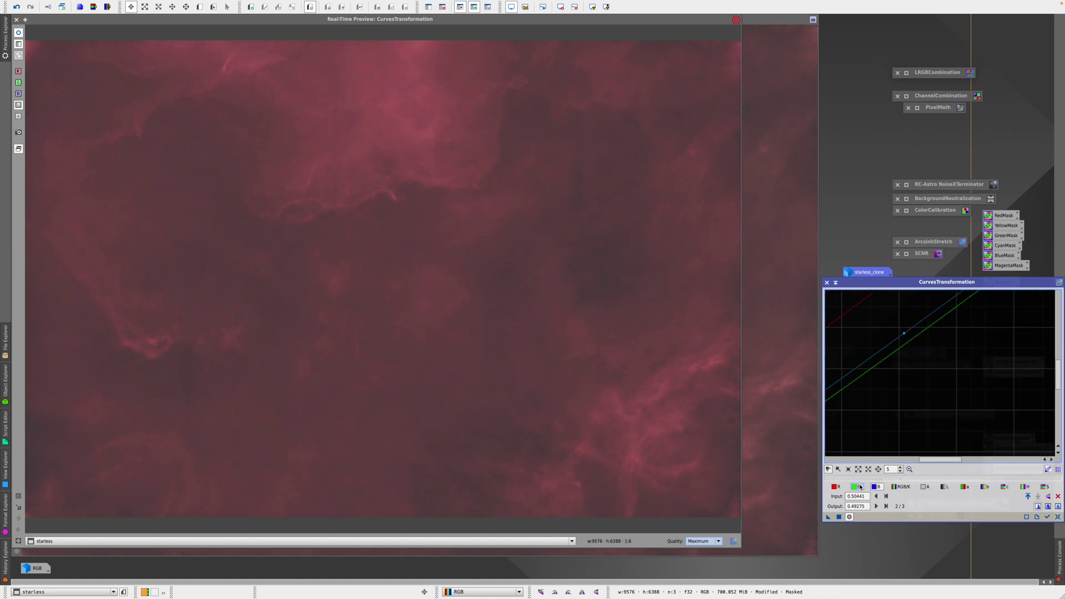
pyautogui.click(834, 487)
pyautogui.scroll(-4, 936, 370)
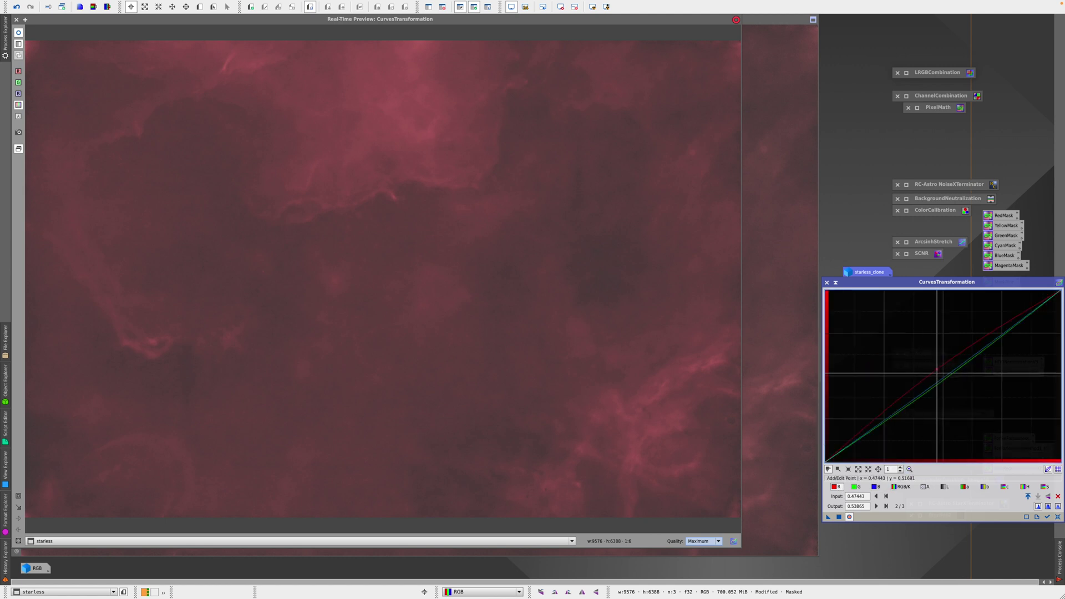
pyautogui.moveTo(935, 370); pyautogui.dragTo(933, 362)
pyautogui.click(1005, 487)
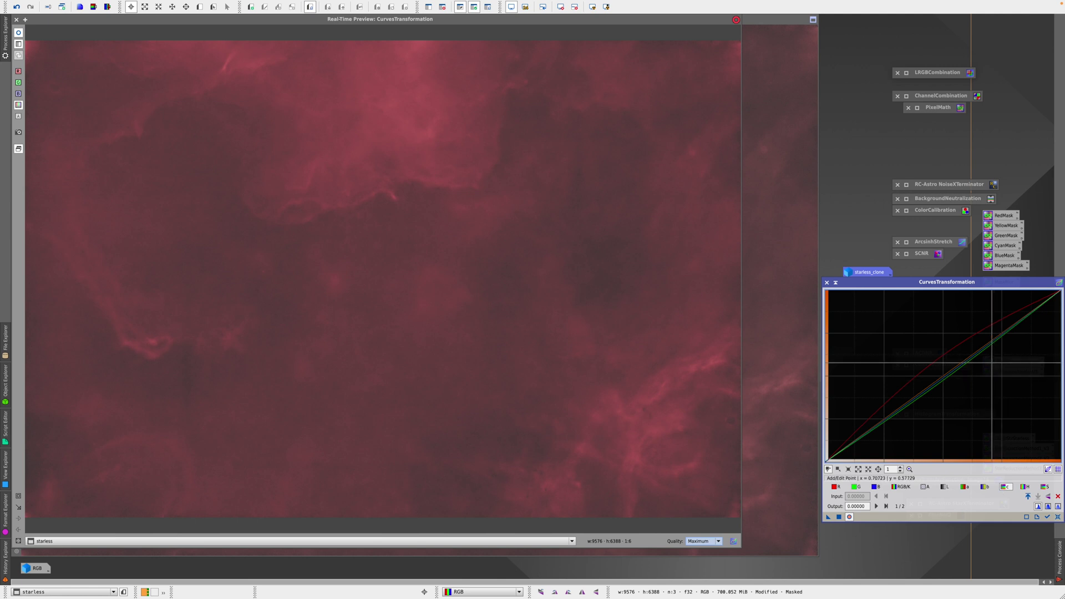
pyautogui.click(980, 347)
pyautogui.moveTo(981, 347); pyautogui.dragTo(971, 338)
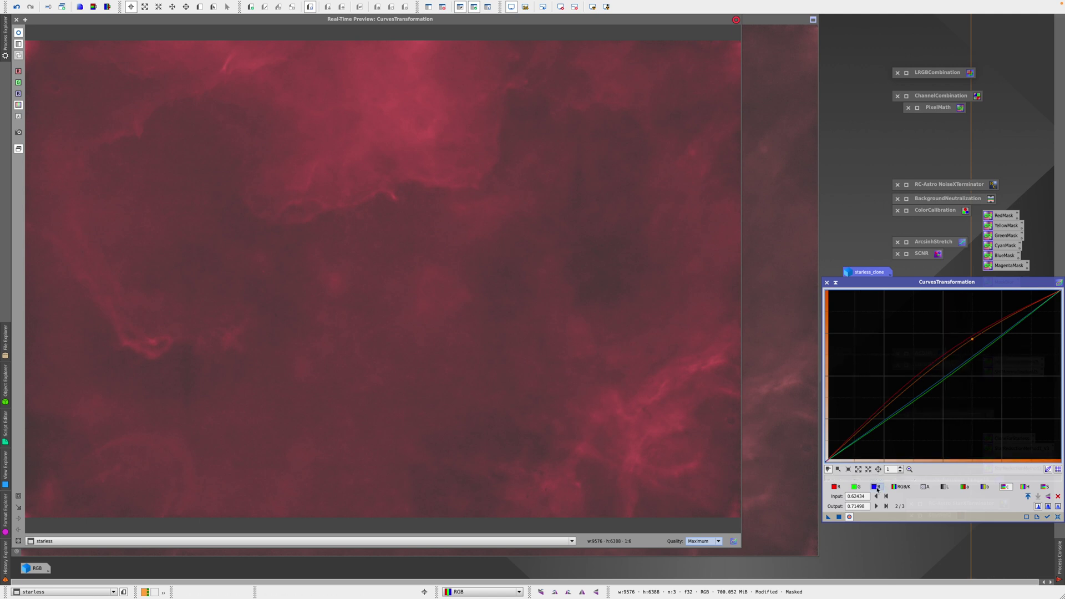
pyautogui.click(838, 517)
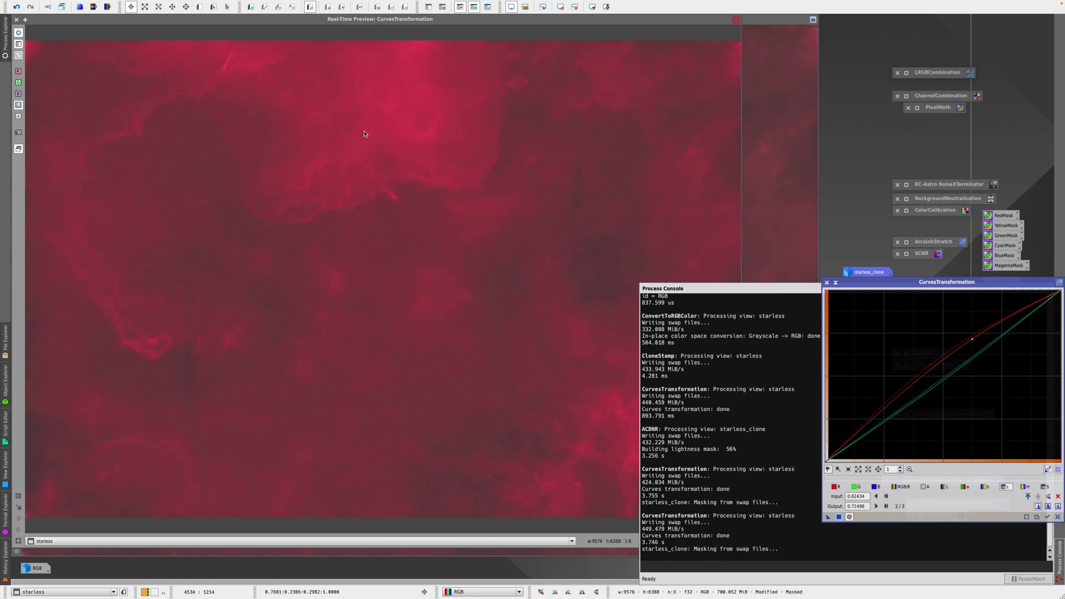
pyautogui.click(17, 20)
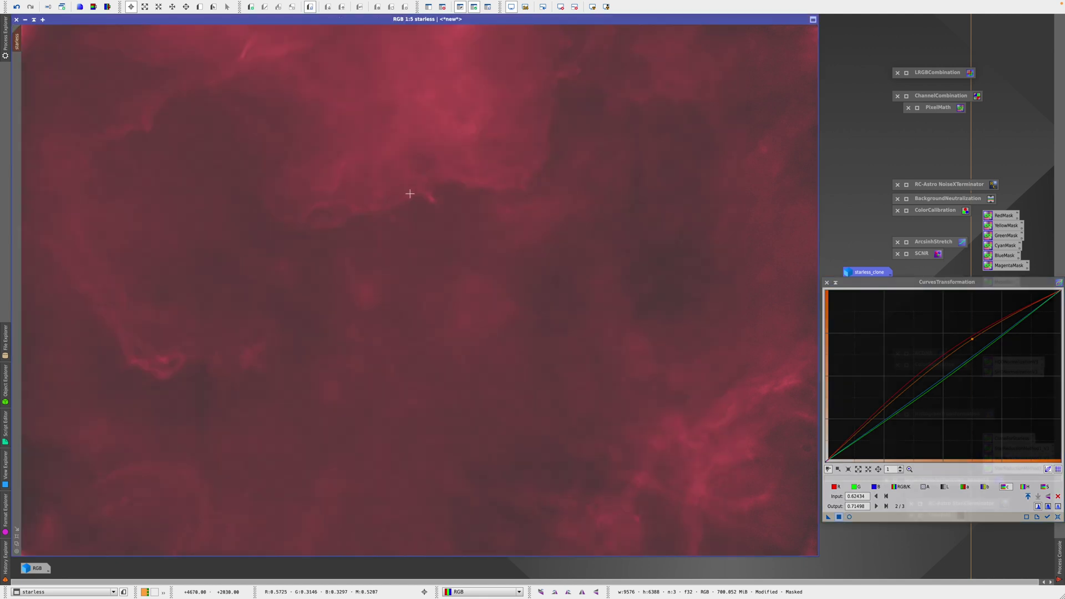
pyautogui.click(1057, 518)
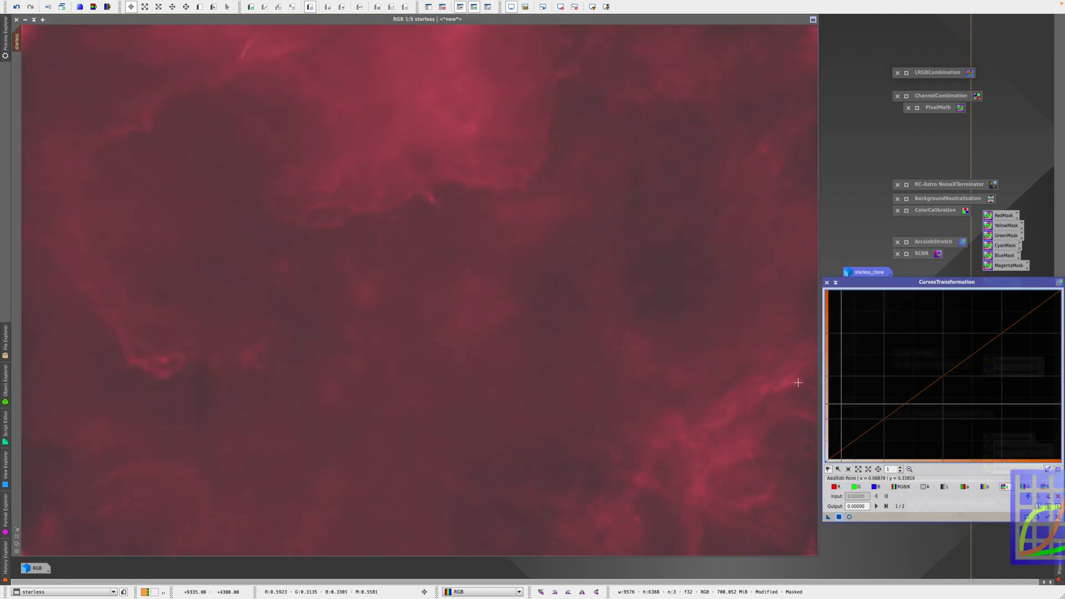
# Step: Shape an S-curve on RGB/K in live preview, pulling the shadow point down and raising the highlights
pyautogui.click(849, 517)
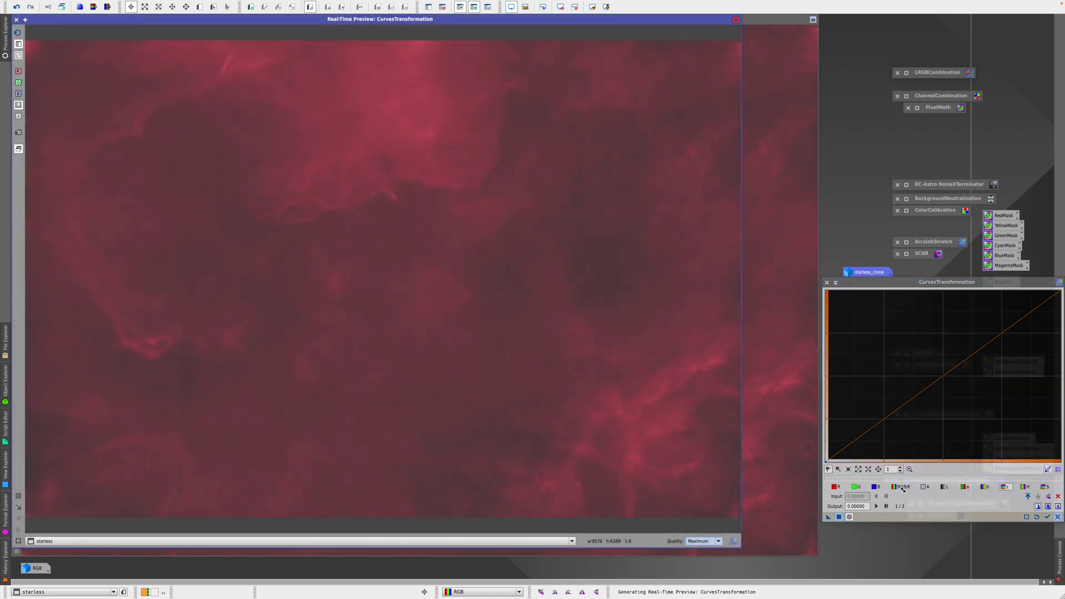
pyautogui.moveTo(880, 432); pyautogui.dragTo(876, 430)
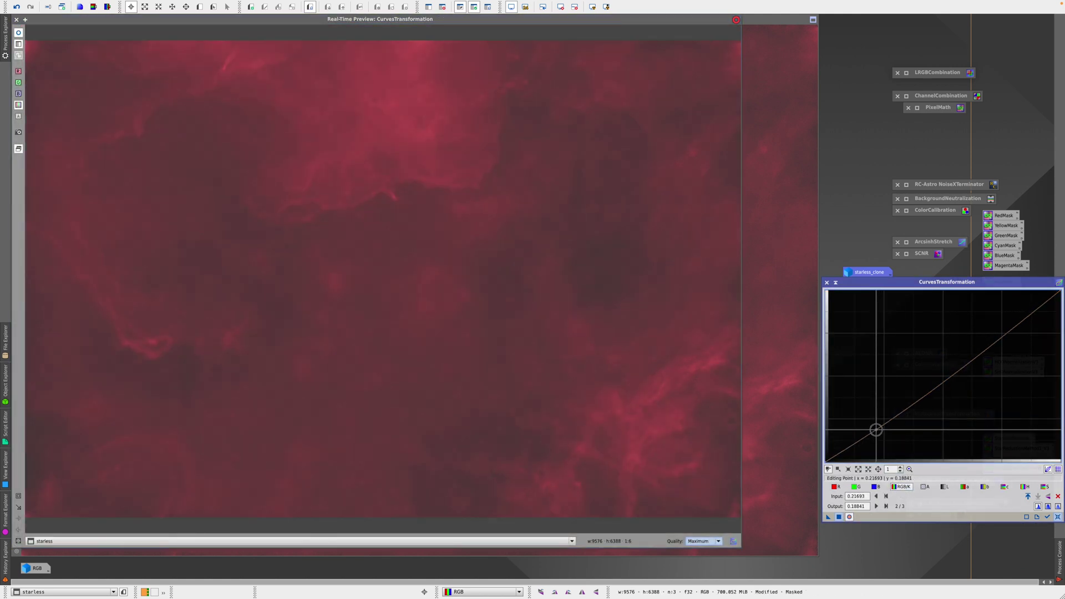
pyautogui.click(463, 17)
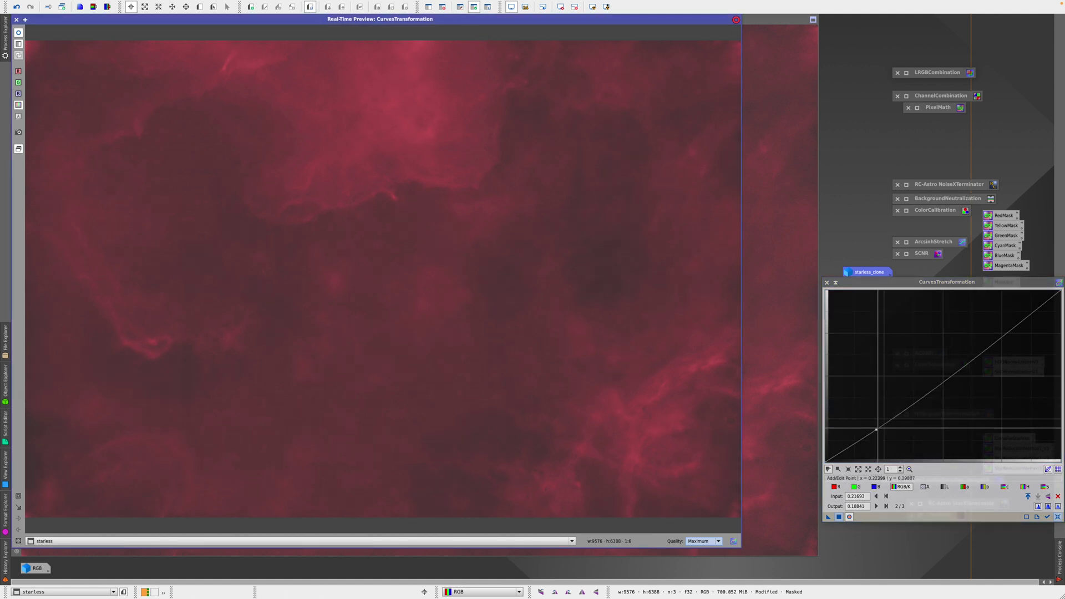
pyautogui.moveTo(876, 430); pyautogui.dragTo(877, 435)
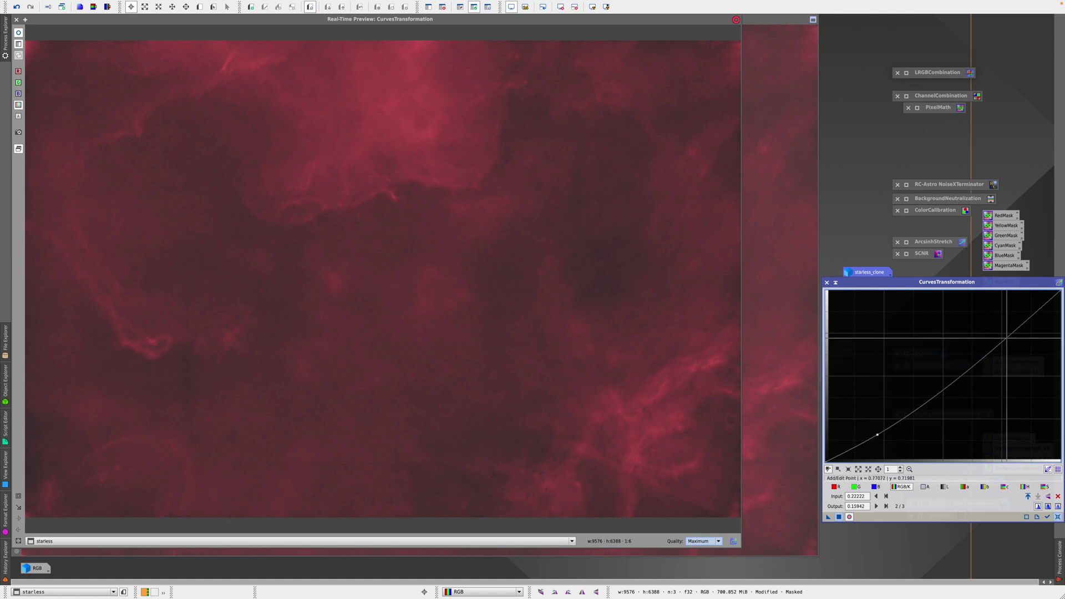
pyautogui.click(1003, 334)
pyautogui.moveTo(1002, 334); pyautogui.dragTo(1000, 328)
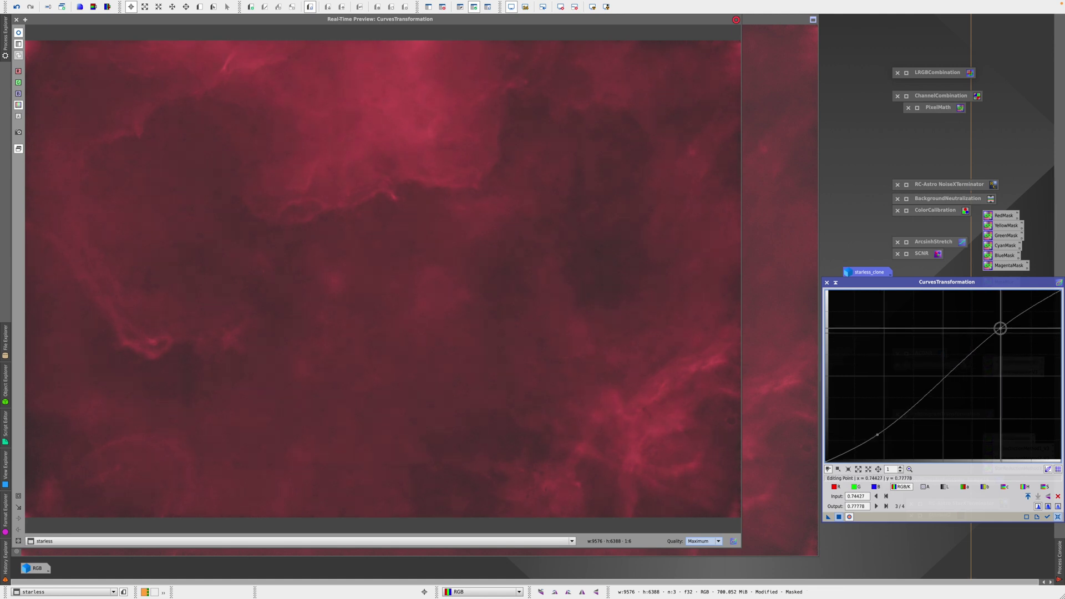
pyautogui.moveTo(877, 435); pyautogui.dragTo(877, 439)
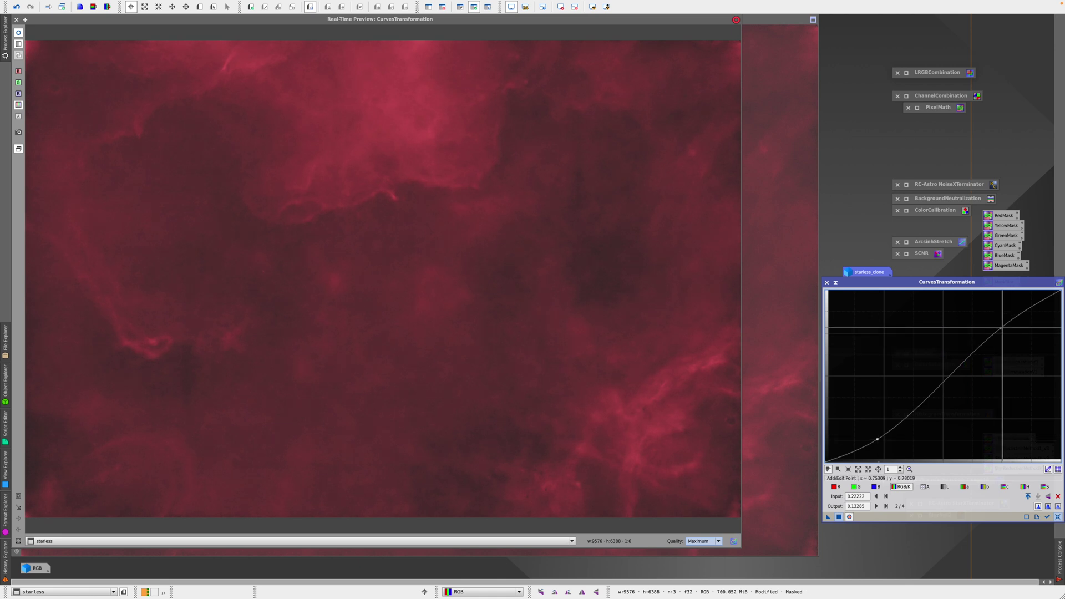
pyautogui.moveTo(1000, 328); pyautogui.dragTo(1001, 326)
# Step: Fine-tune the highlight point, apply the contrast curve to the starless image, and close the preview
pyautogui.click(900, 467)
pyautogui.click(900, 467)
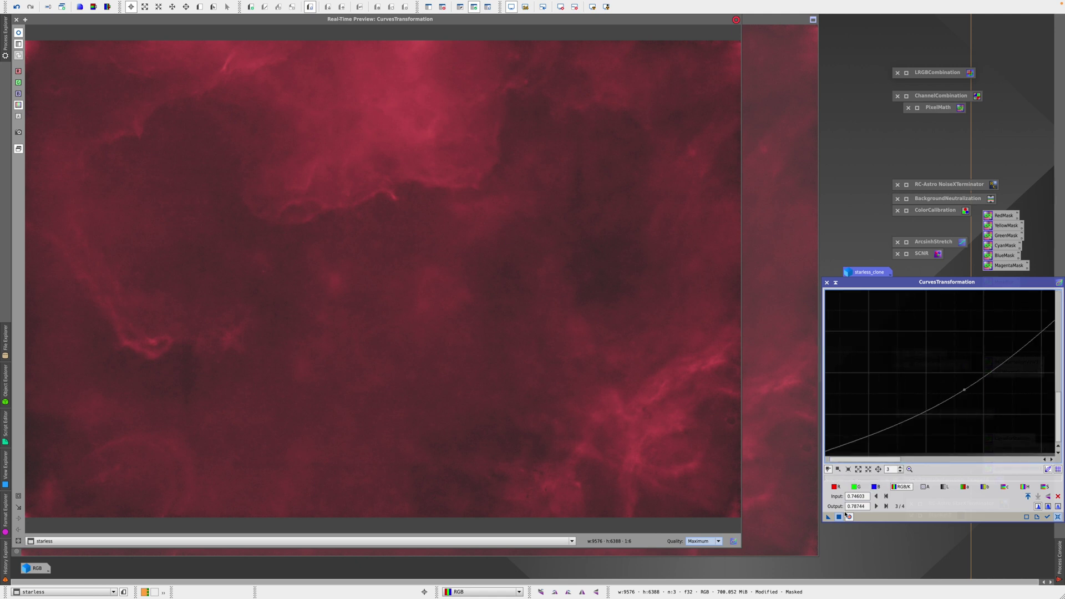
pyautogui.click(848, 516)
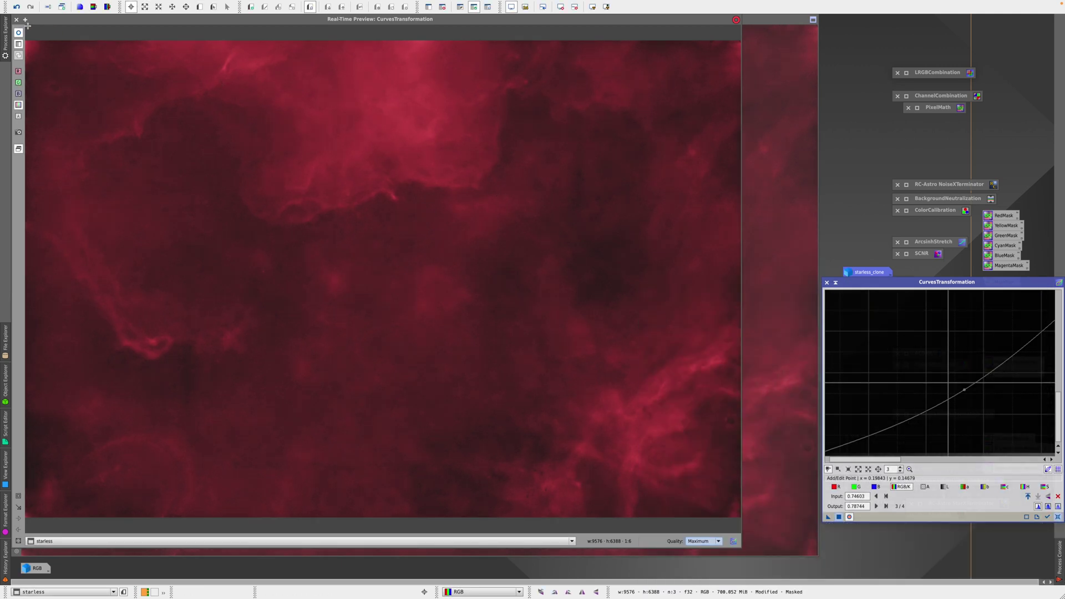
pyautogui.click(16, 19)
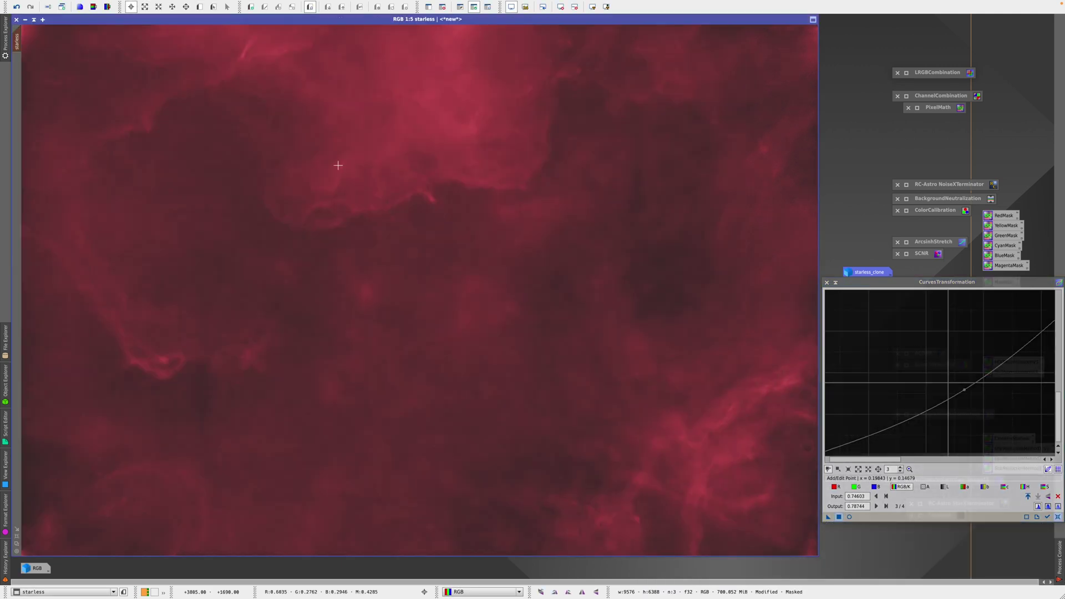
# Step: Iconize CurvesTransformation and restore the RGB star-field image from its icon
pyautogui.click(836, 283)
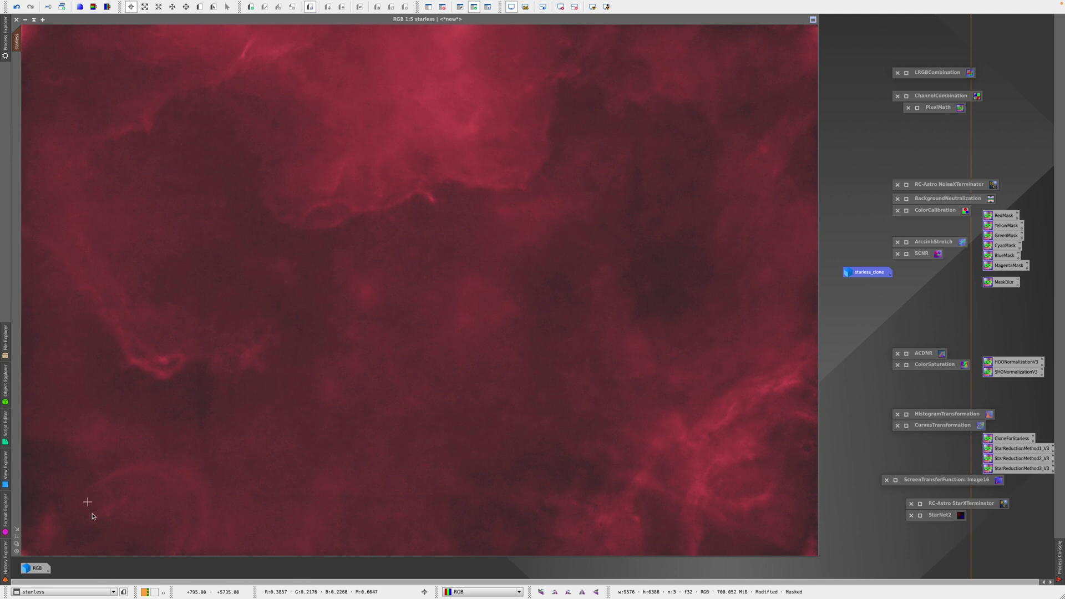
pyautogui.doubleClick(37, 568)
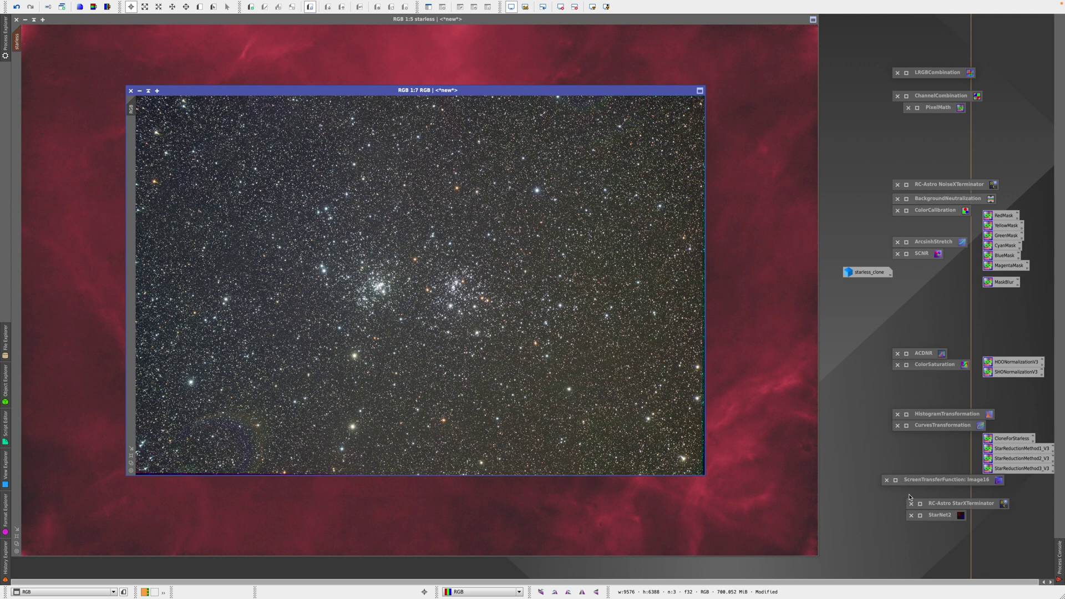
# Step: Run StarXTerminator on the RGB image to split out a separate RGB_stars image
pyautogui.click(922, 506)
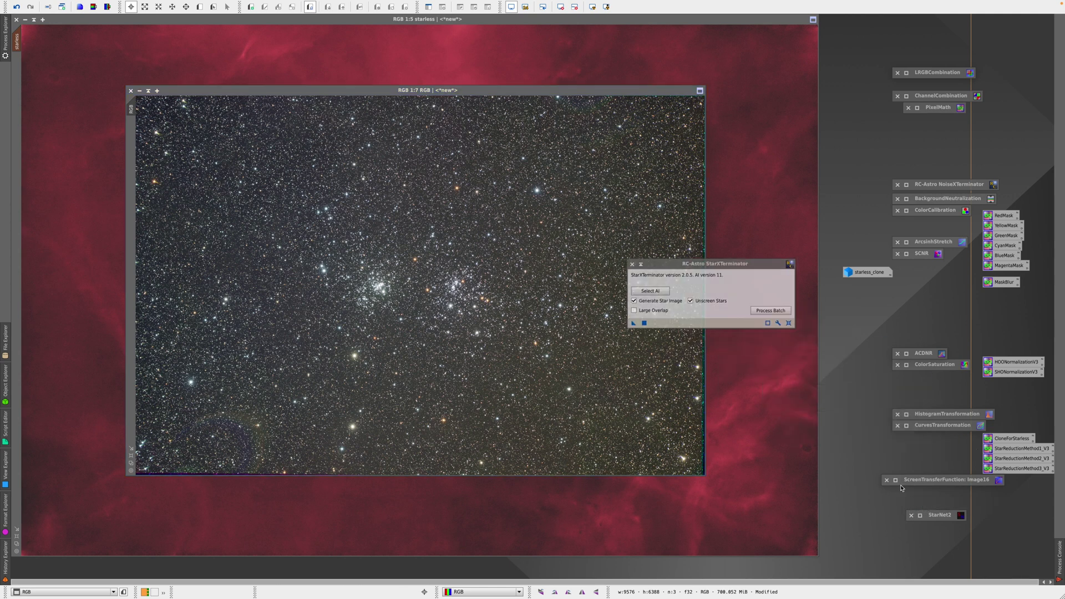
pyautogui.moveTo(721, 267); pyautogui.dragTo(927, 316)
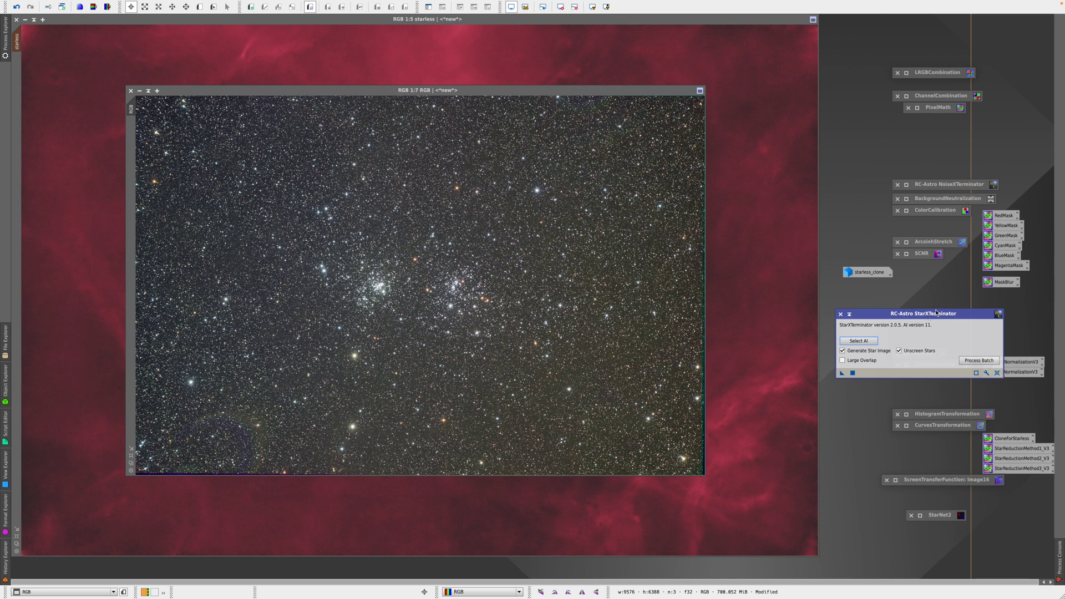
pyautogui.moveTo(841, 375); pyautogui.dragTo(617, 334)
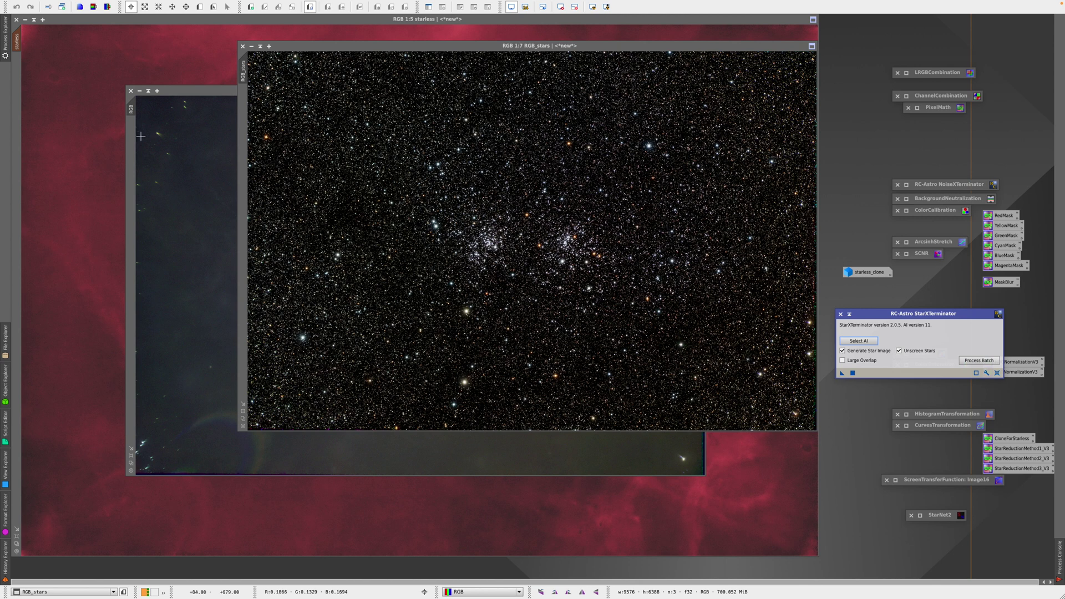
pyautogui.click(209, 154)
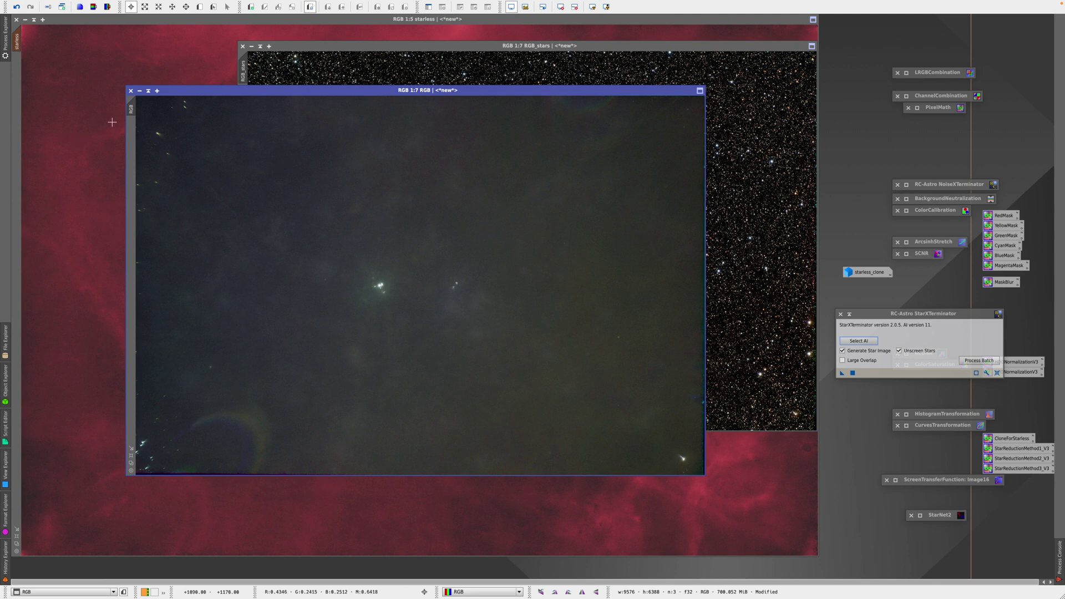
# Step: Close the starless RGB background without saving, remove the mask, and bring RGB_stars forward on the left
pyautogui.click(131, 90)
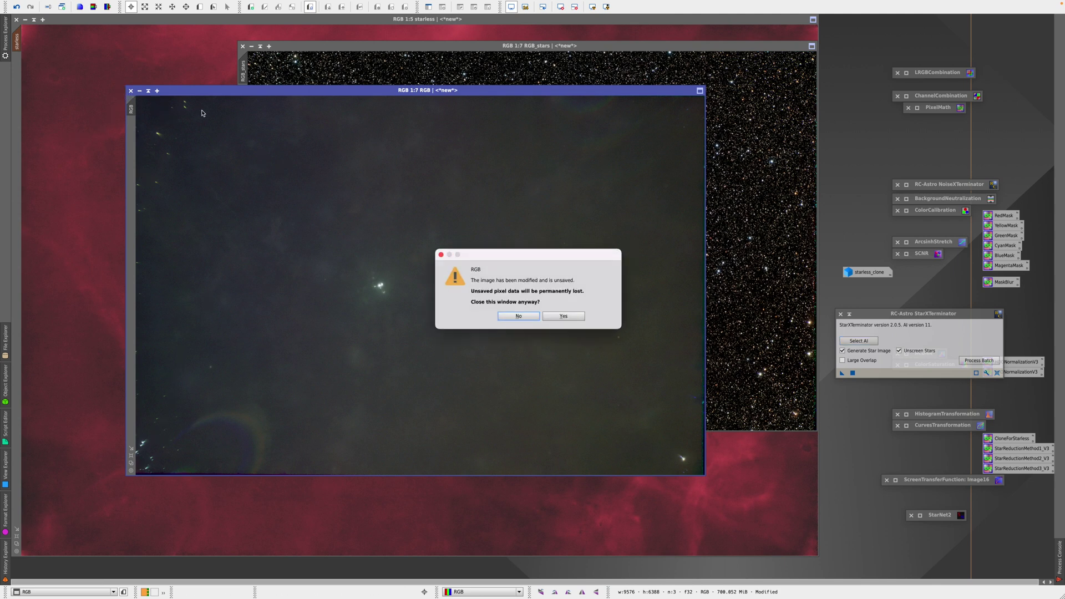
pyautogui.click(564, 315)
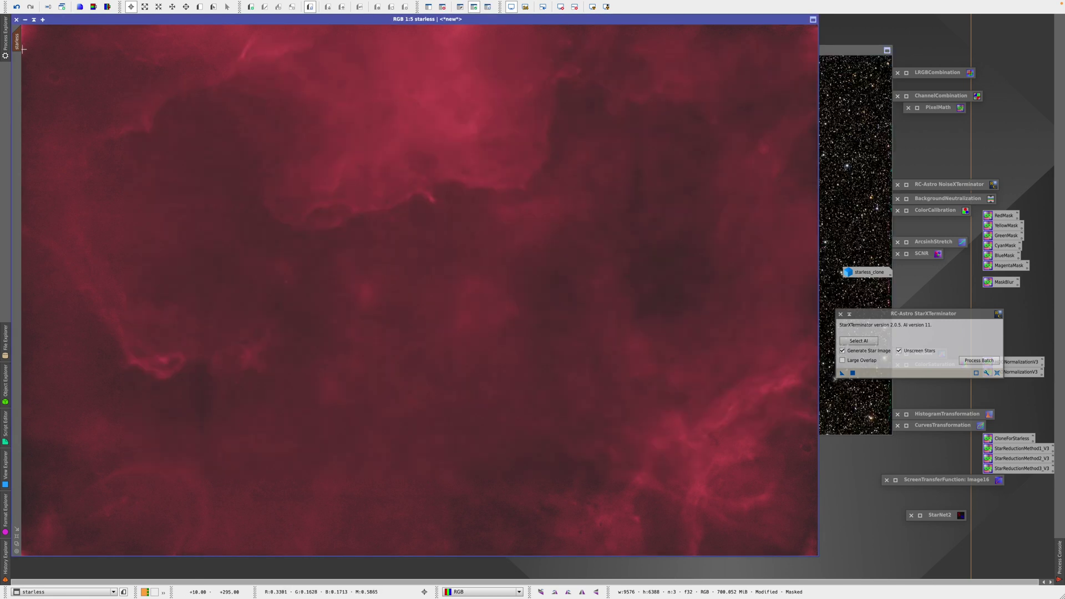
pyautogui.click(559, 9)
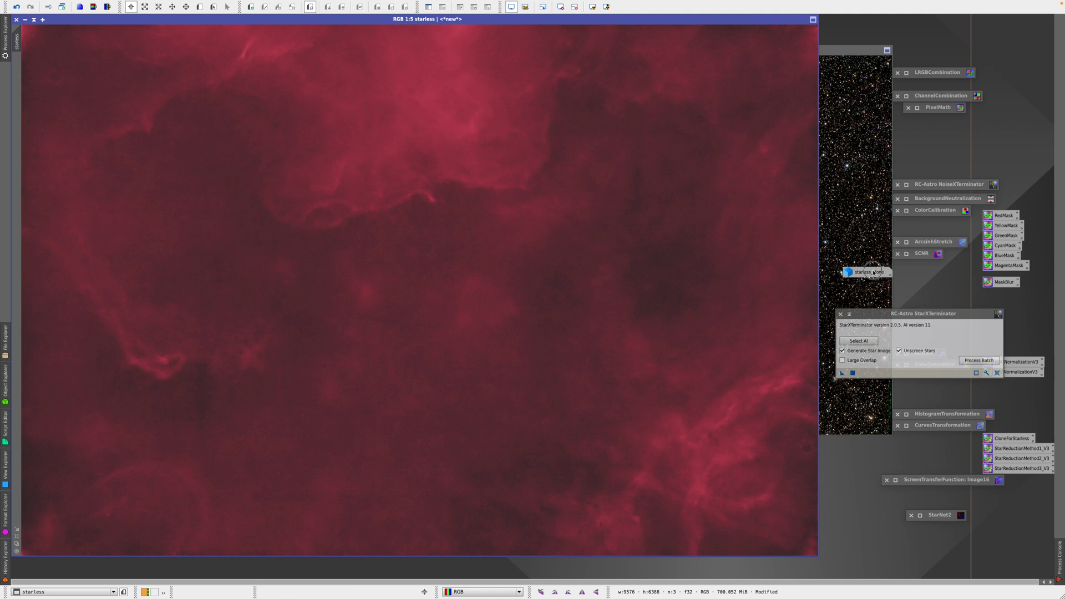
pyautogui.moveTo(869, 272); pyautogui.dragTo(916, 286)
pyautogui.click(862, 305)
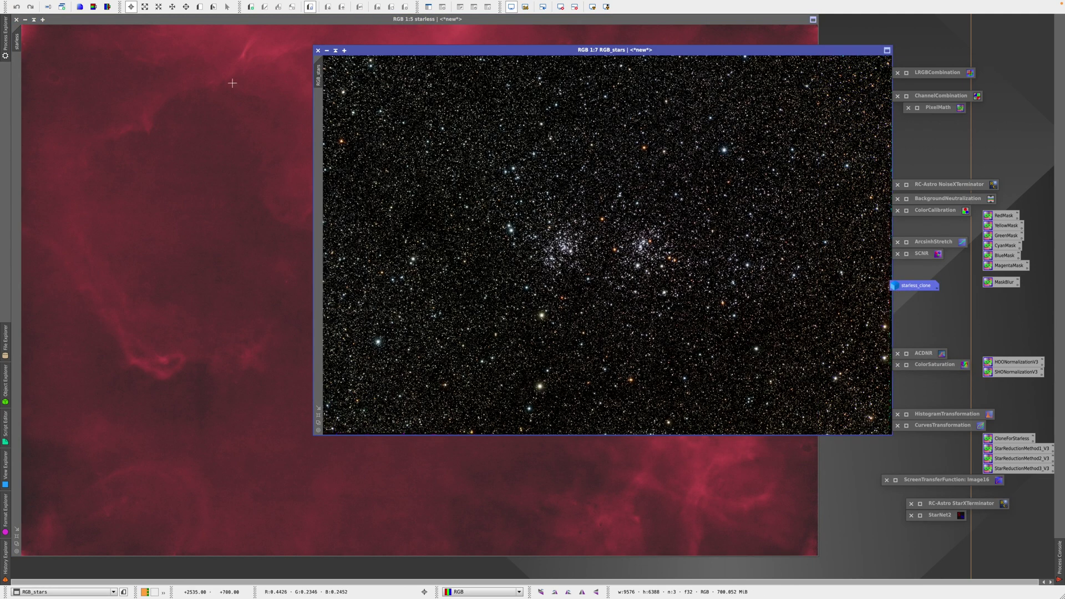
pyautogui.moveTo(410, 51); pyautogui.dragTo(372, 52)
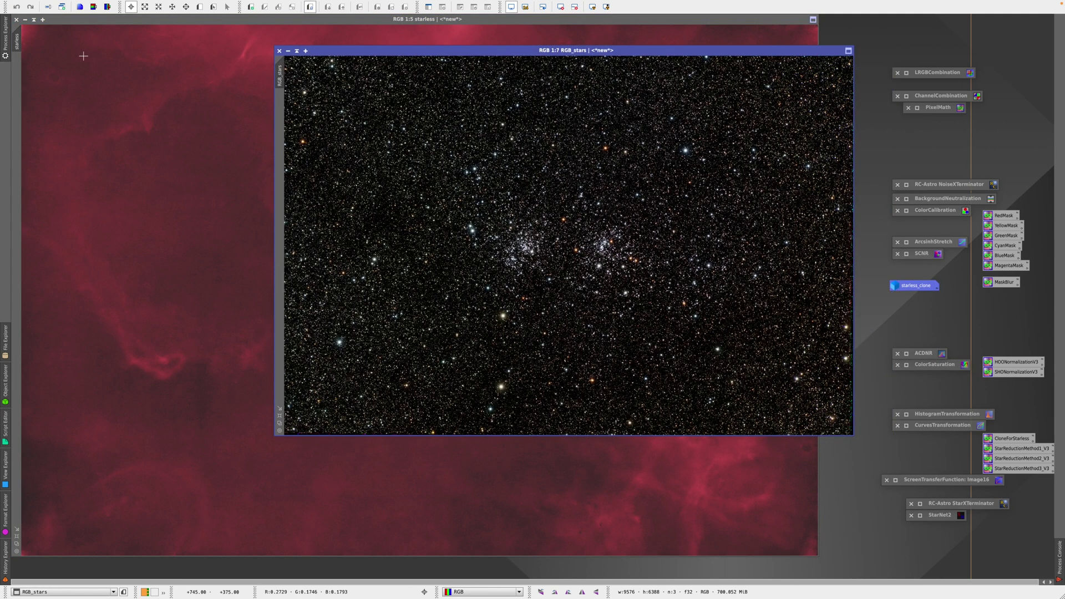
# Step: Enlarge the RGB_stars view and rename its identifier to 'stars'
pyautogui.click(279, 416)
pyautogui.moveTo(580, 44); pyautogui.dragTo(577, 19)
pyautogui.rightClick(572, 158)
pyautogui.click(593, 195)
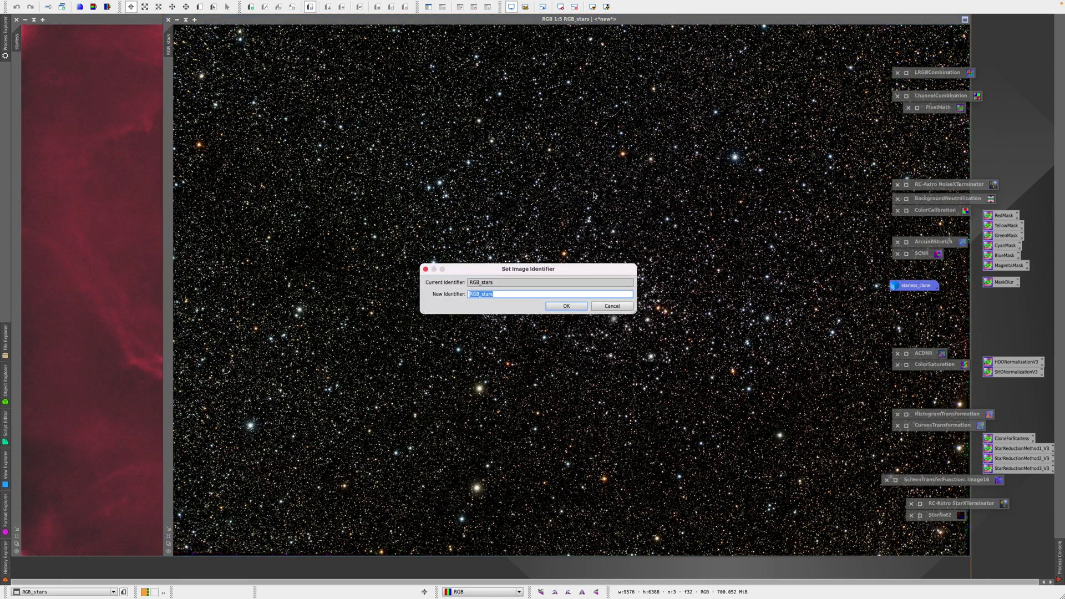
pyautogui.write('stars')
pyautogui.press('Return')
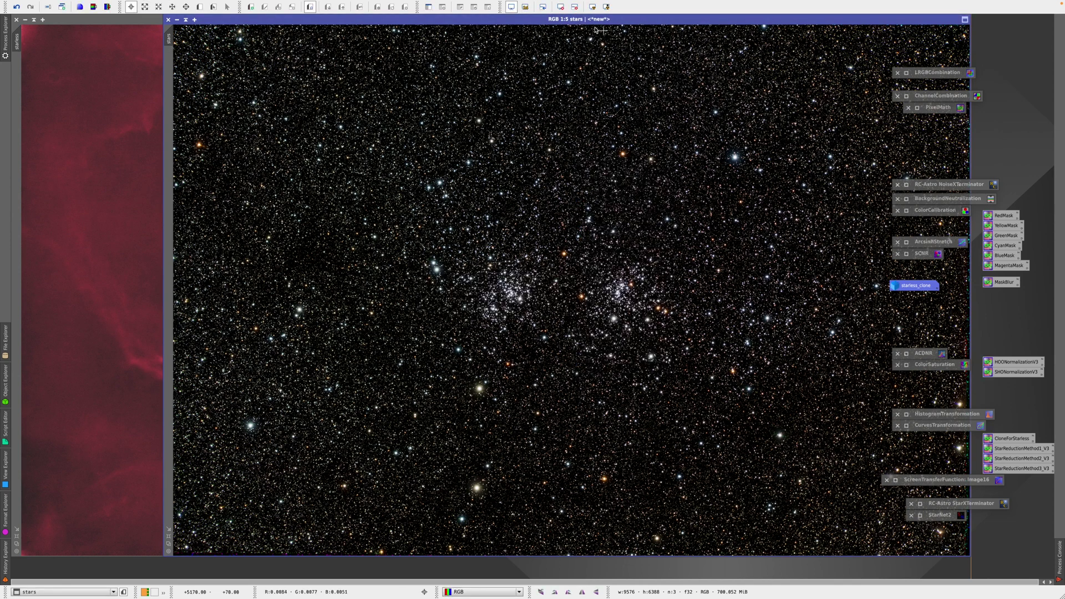
pyautogui.moveTo(587, 21); pyautogui.dragTo(549, 20)
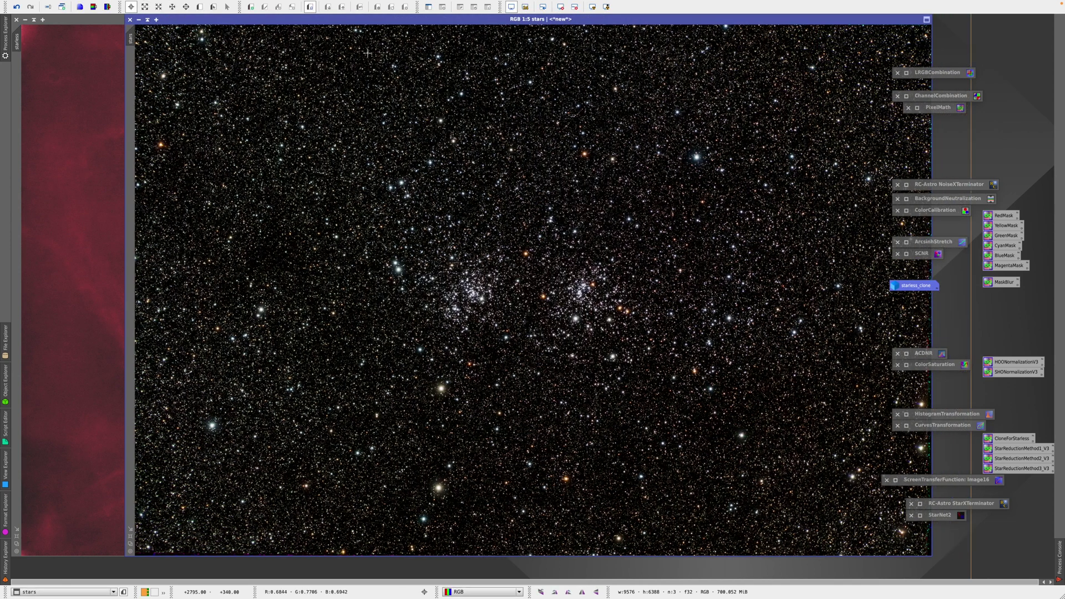
# Step: Switch between the starless nebula and stars images to compare them, ending on the starless one
pyautogui.click(96, 127)
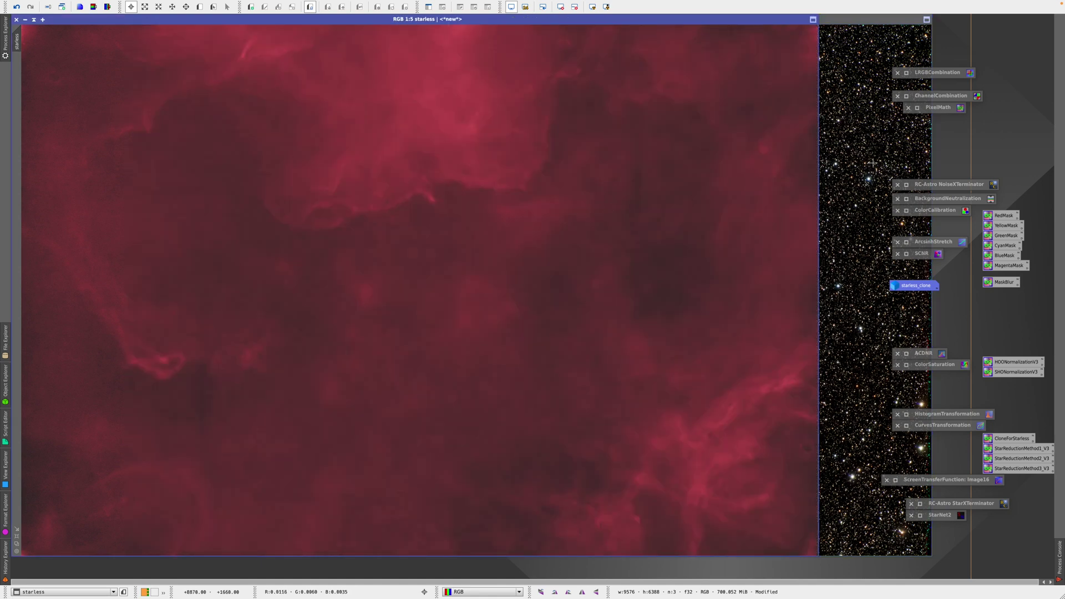
pyautogui.click(863, 179)
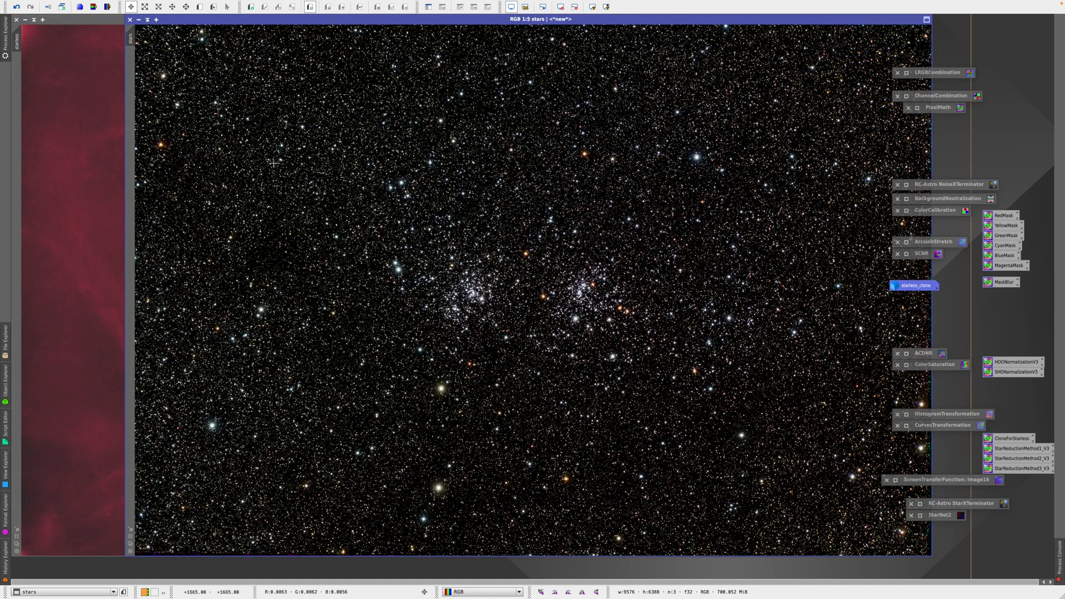
pyautogui.click(121, 166)
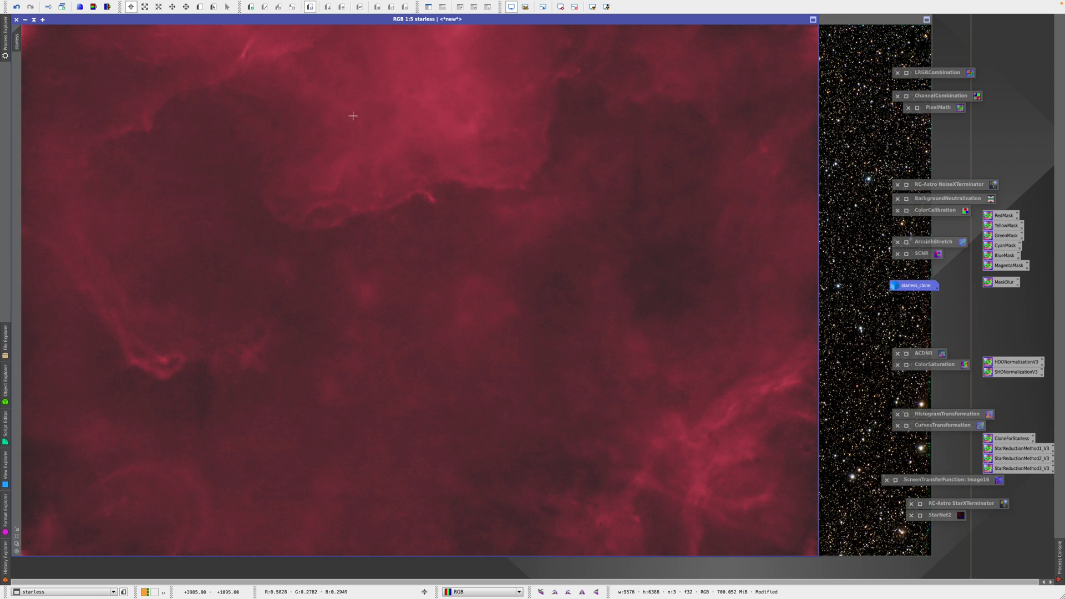
pyautogui.click(870, 145)
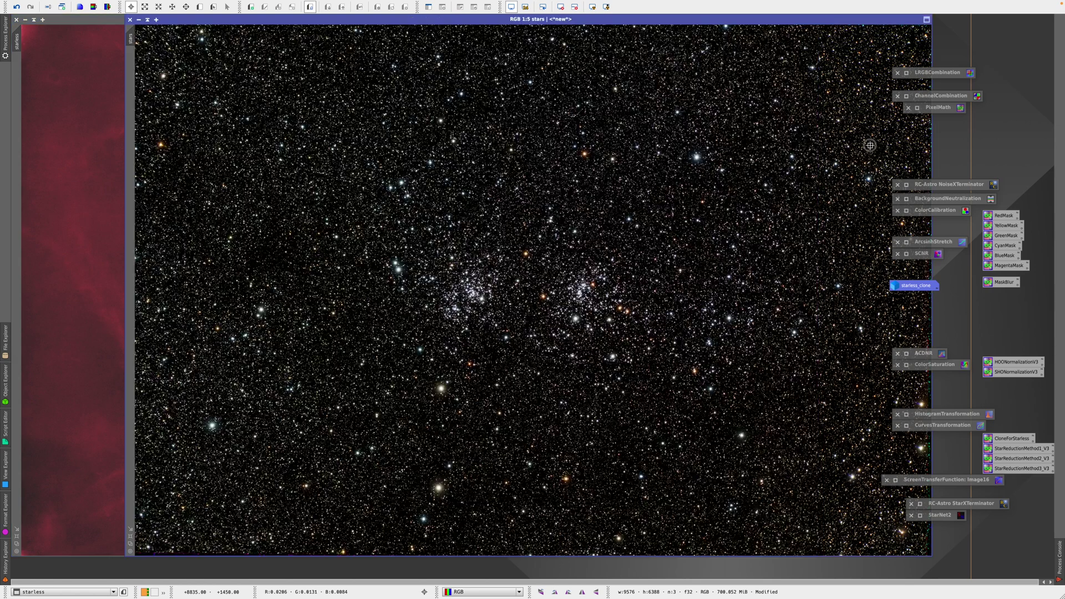
pyautogui.click(99, 161)
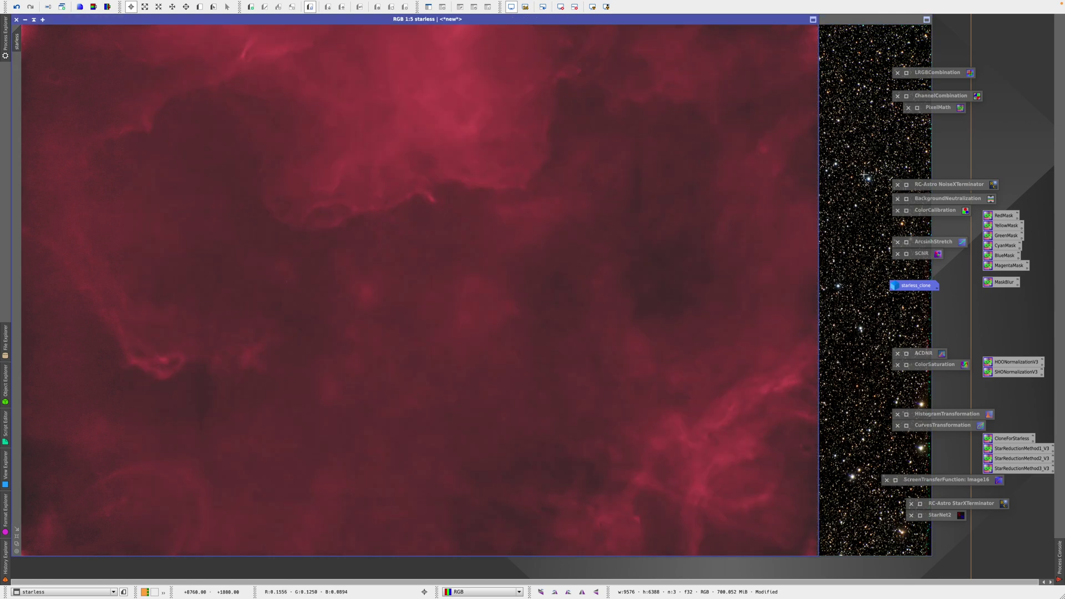
# Step: Apply the single RGB/K PixelMath expression ~((~starless)*(~stars)) to the stars image, creating Image19
pyautogui.doubleClick(921, 112)
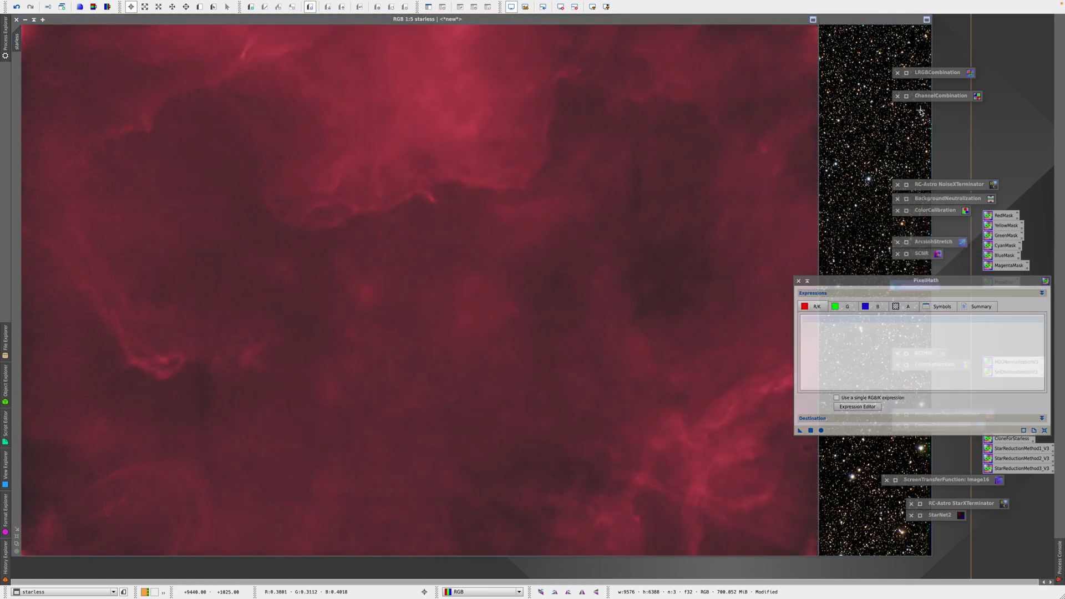
pyautogui.moveTo(842, 279); pyautogui.dragTo(797, 104)
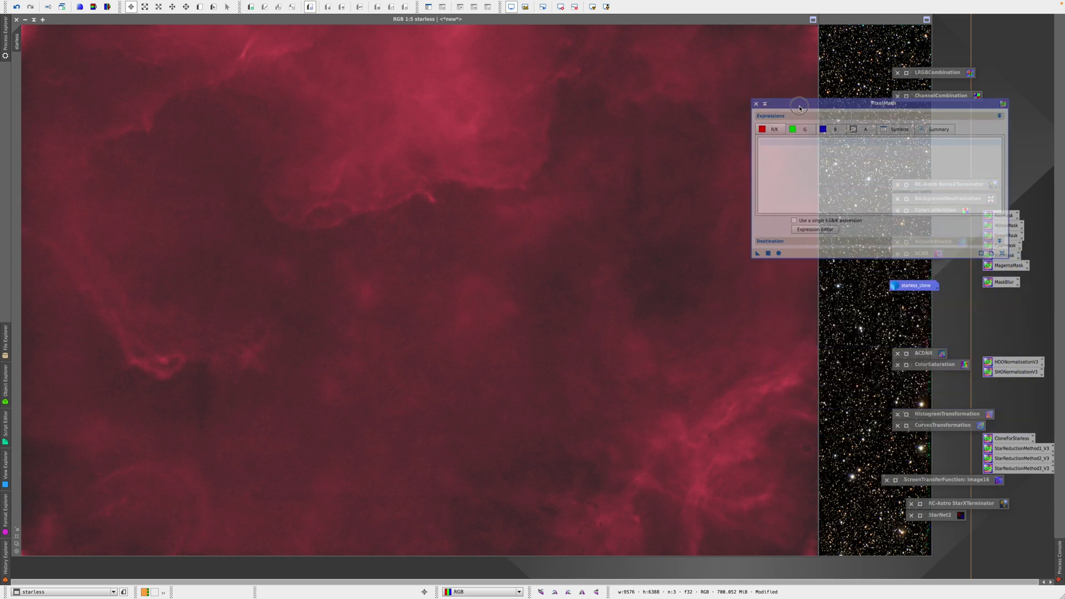
pyautogui.click(794, 220)
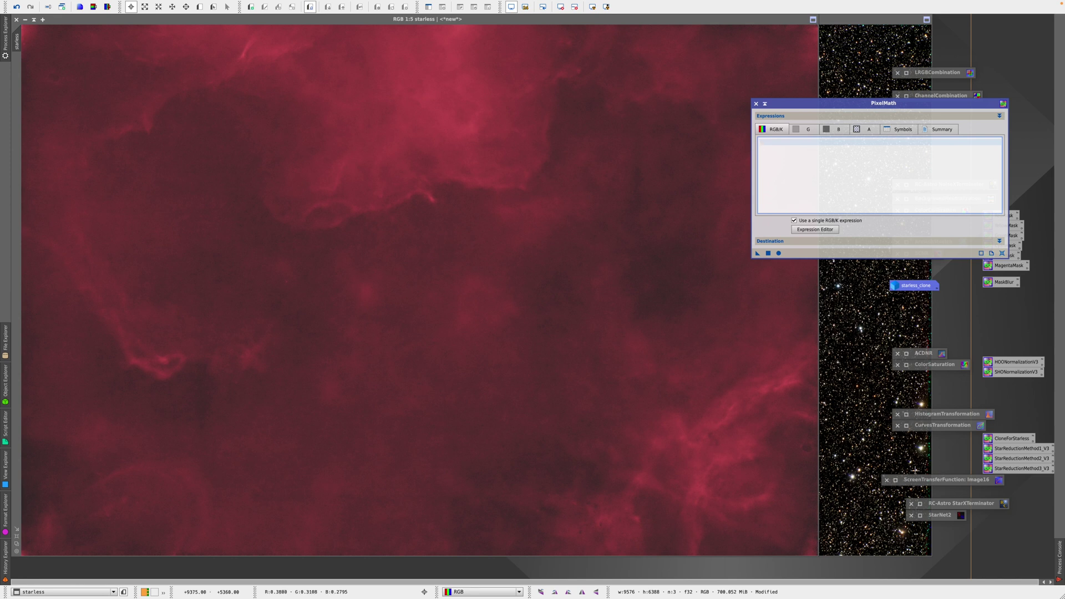
pyautogui.doubleClick(961, 504)
pyautogui.click(921, 399)
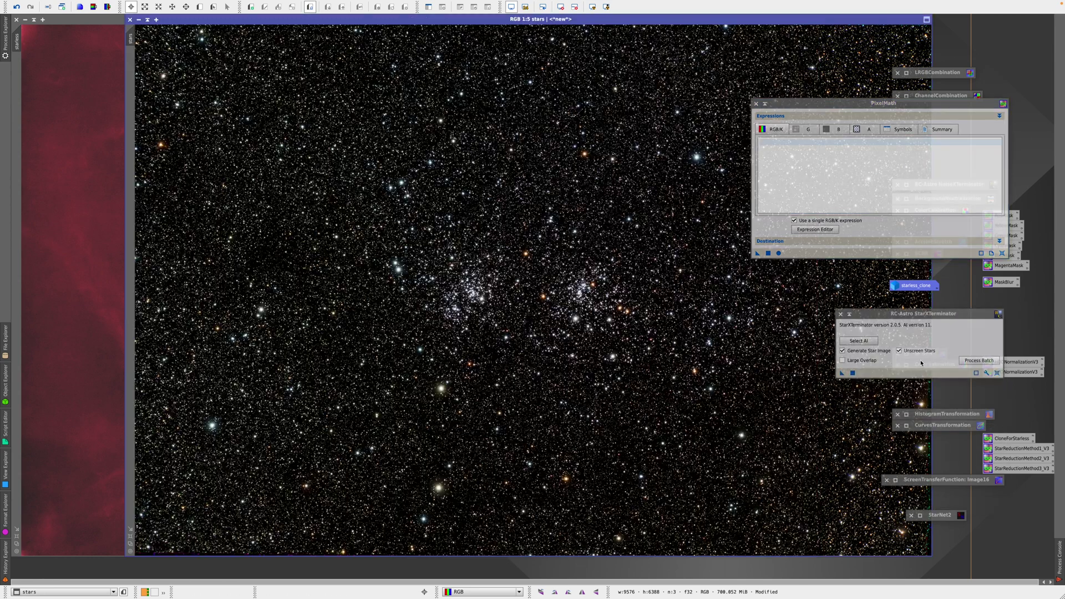
pyautogui.click(921, 361)
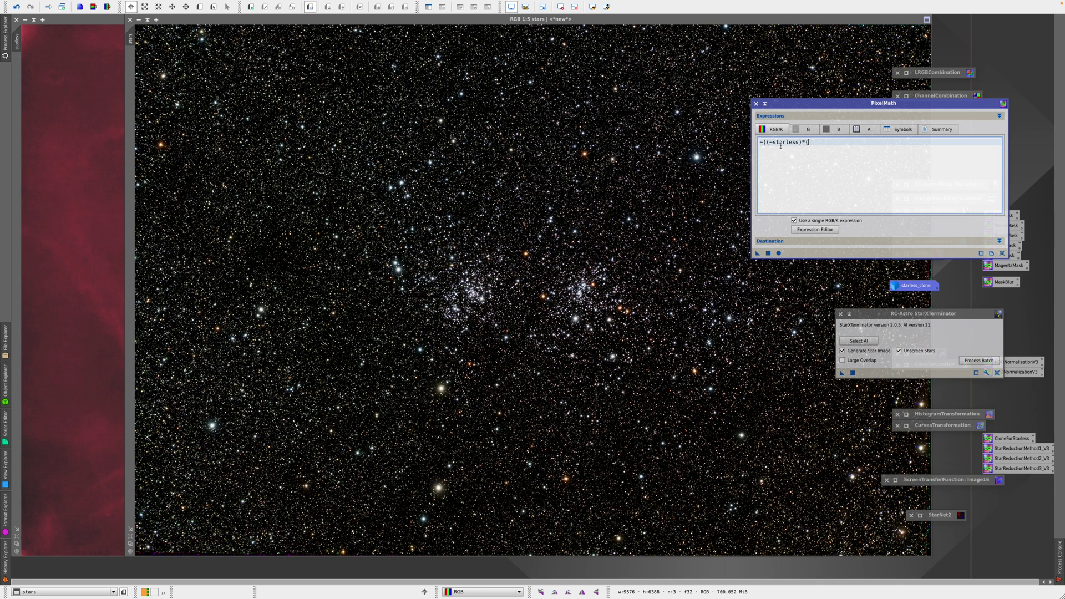
pyautogui.write('tars))')
pyautogui.click(916, 358)
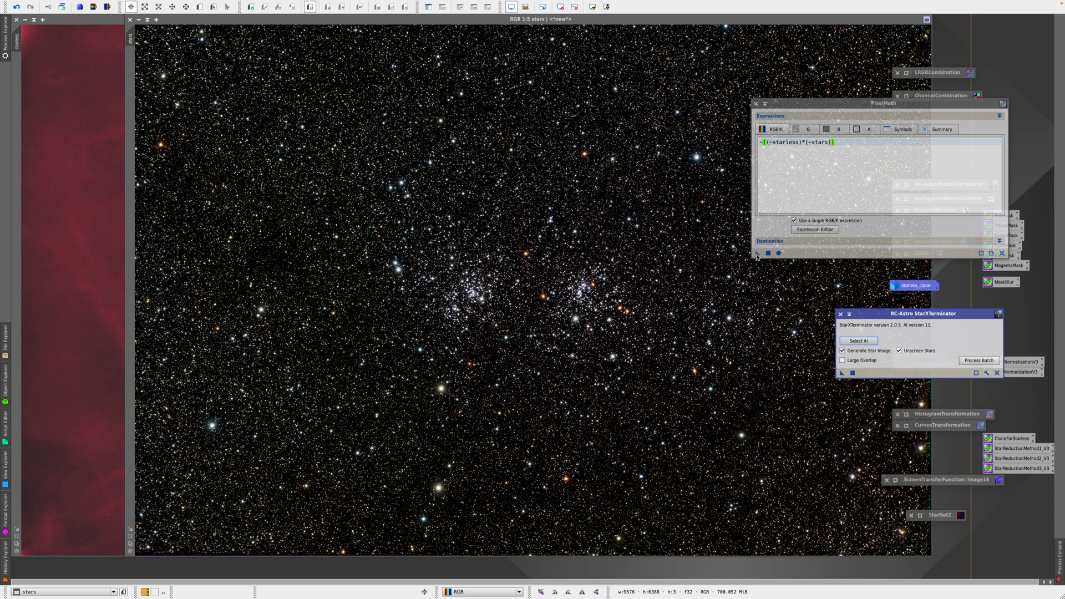
pyautogui.moveTo(757, 257); pyautogui.dragTo(355, 260)
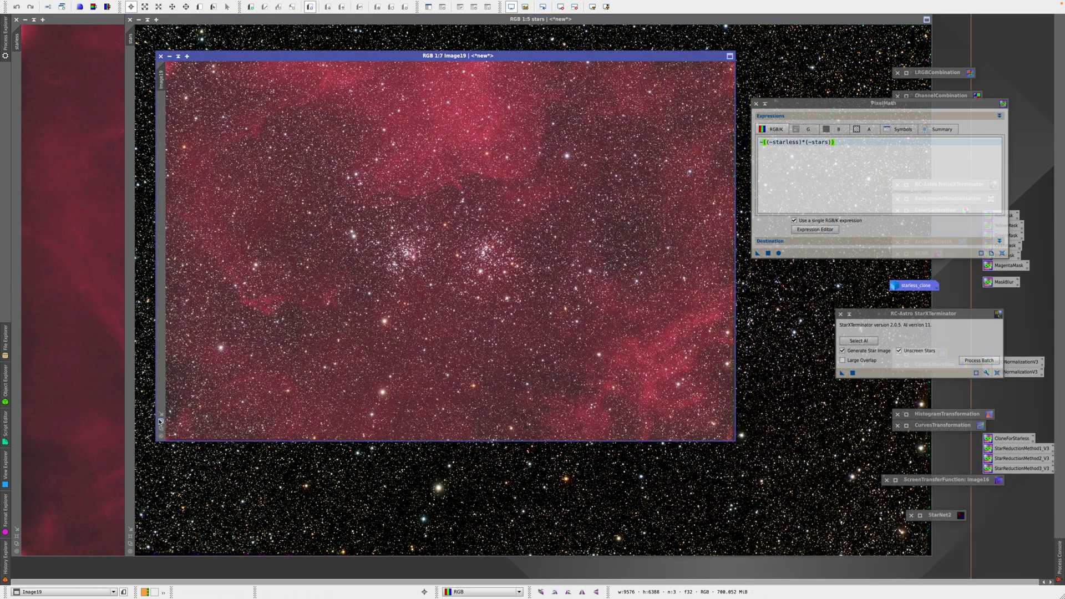
# Step: Zoom Image19 to 1:5, shift it up-left, and iconize PixelMath and StarXTerminator
pyautogui.scroll(2, 430, 50)
pyautogui.moveTo(412, 34); pyautogui.dragTo(340, 18)
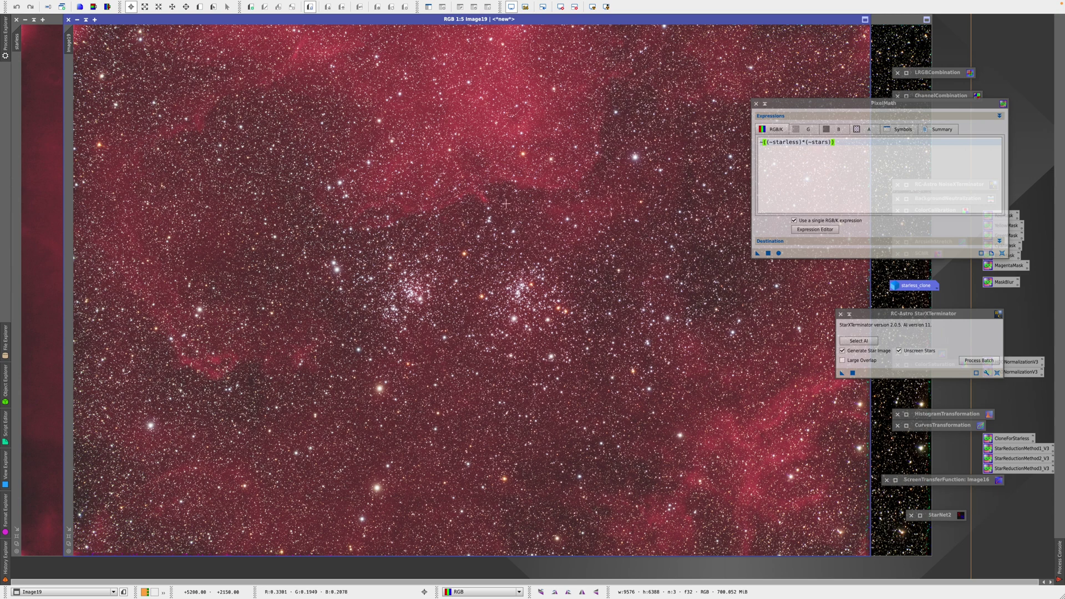
pyautogui.click(764, 105)
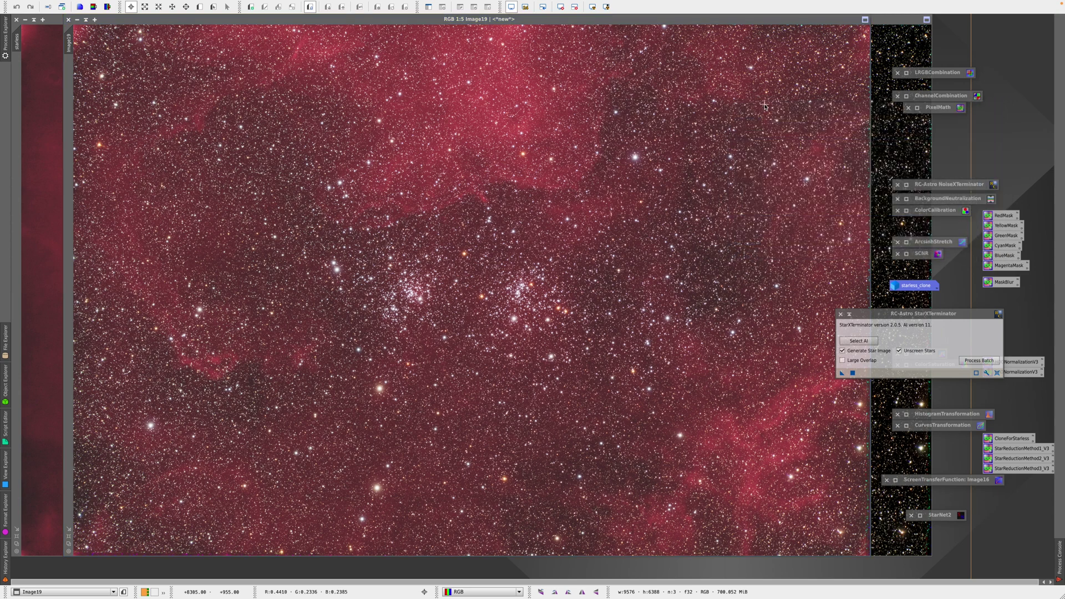
pyautogui.click(849, 314)
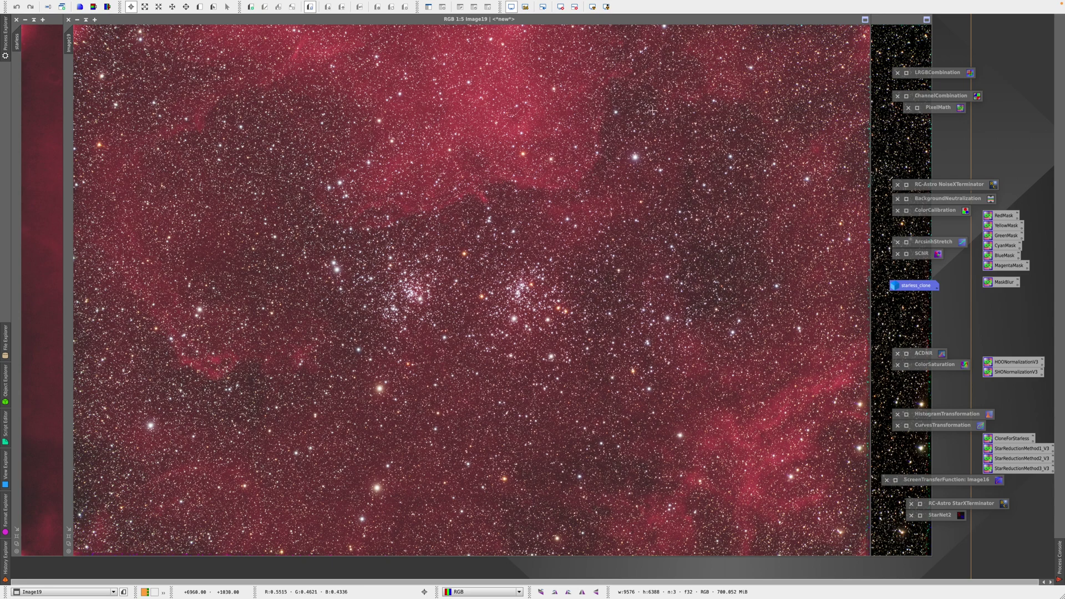
# Step: Zoom in and out on Image19 to inspect the star clusters
pyautogui.scroll(1, 419, 288)
pyautogui.scroll(1, 419, 288)
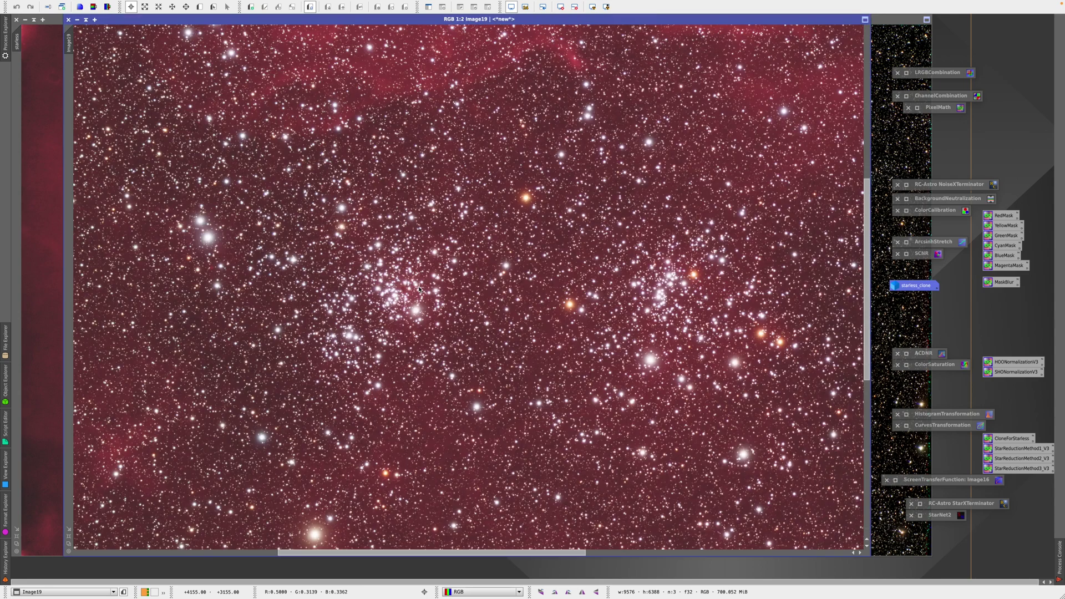
pyautogui.scroll(-1, 418, 288)
pyautogui.scroll(-1, 561, 315)
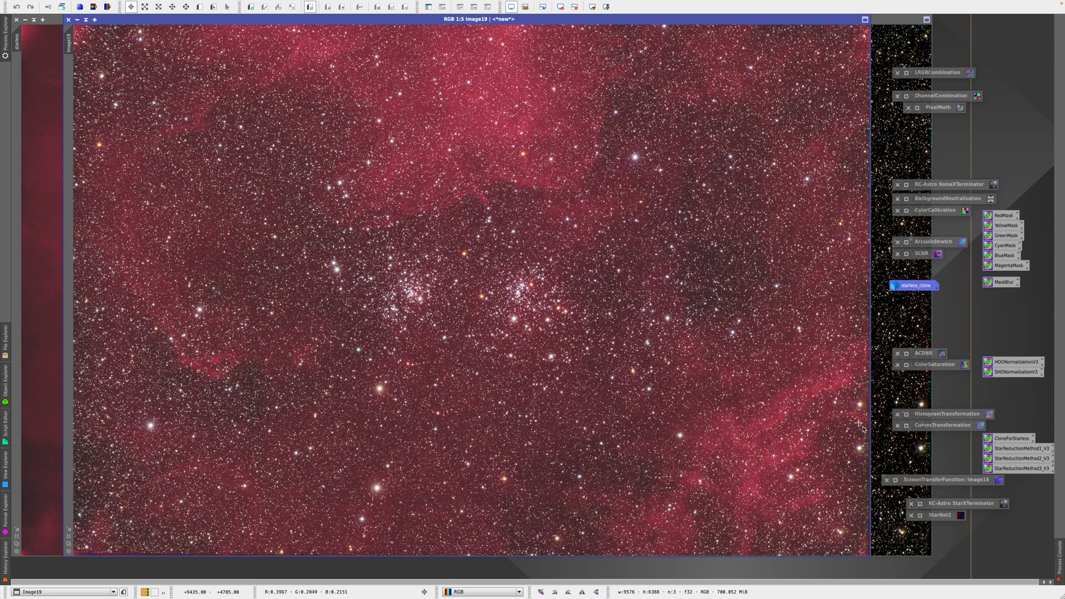
# Step: Start CurvesTransformation with Real-Time Preview on and the curve reset to a straight line
pyautogui.doubleClick(911, 426)
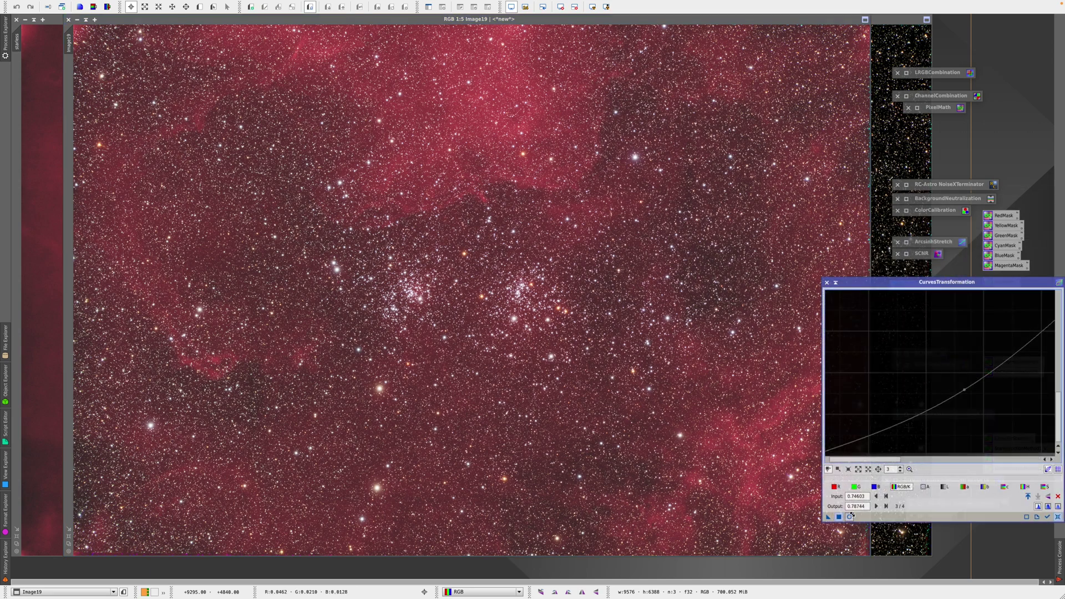
pyautogui.click(849, 516)
pyautogui.click(1058, 516)
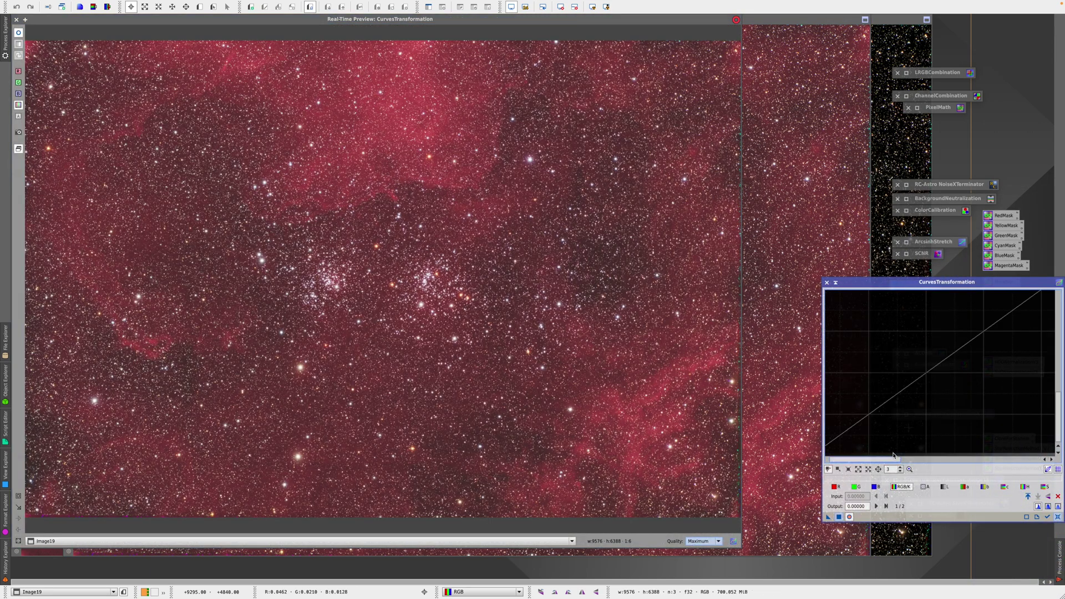
# Step: Add curve points near 0.09 and 0.26, then lower the shadow point to darken the background
pyautogui.click(874, 416)
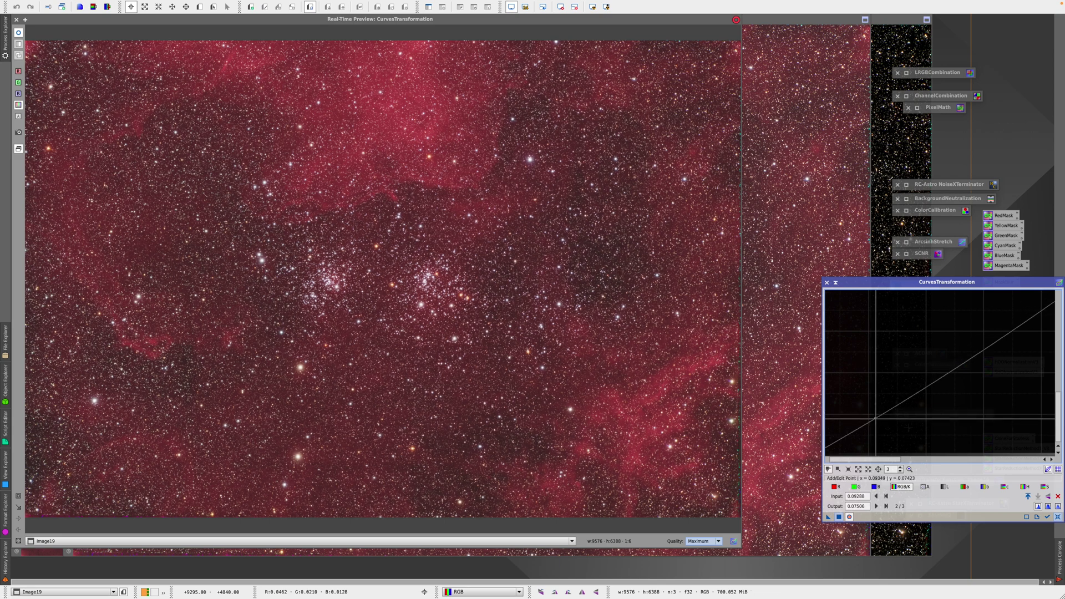
pyautogui.click(987, 329)
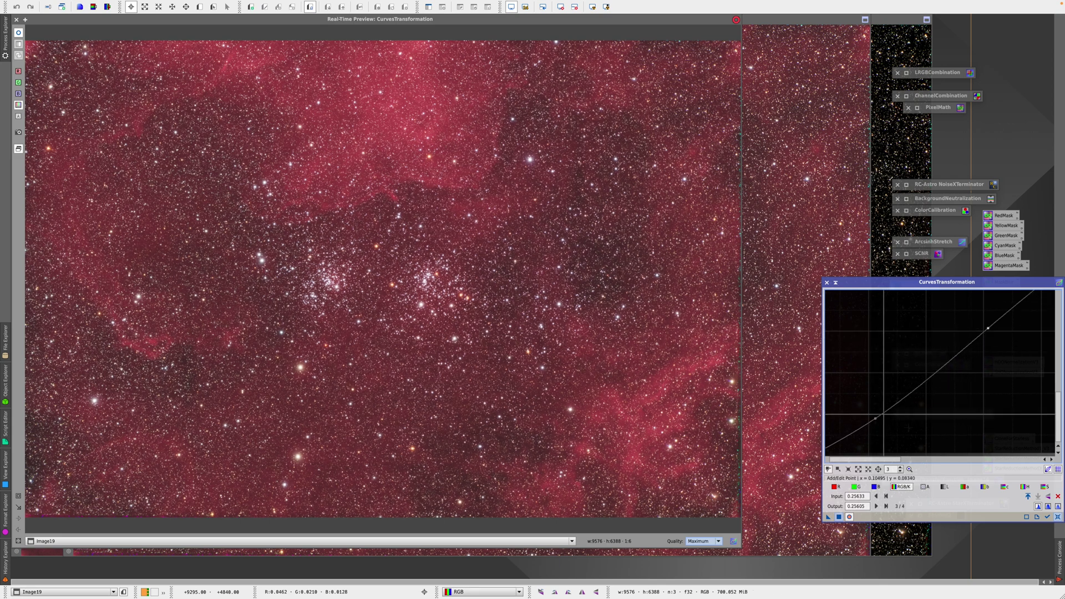
pyautogui.moveTo(874, 417)
pyautogui.mouseDown()
pyautogui.moveTo(876, 433)
pyautogui.moveTo(859, 428)
pyautogui.mouseUp()
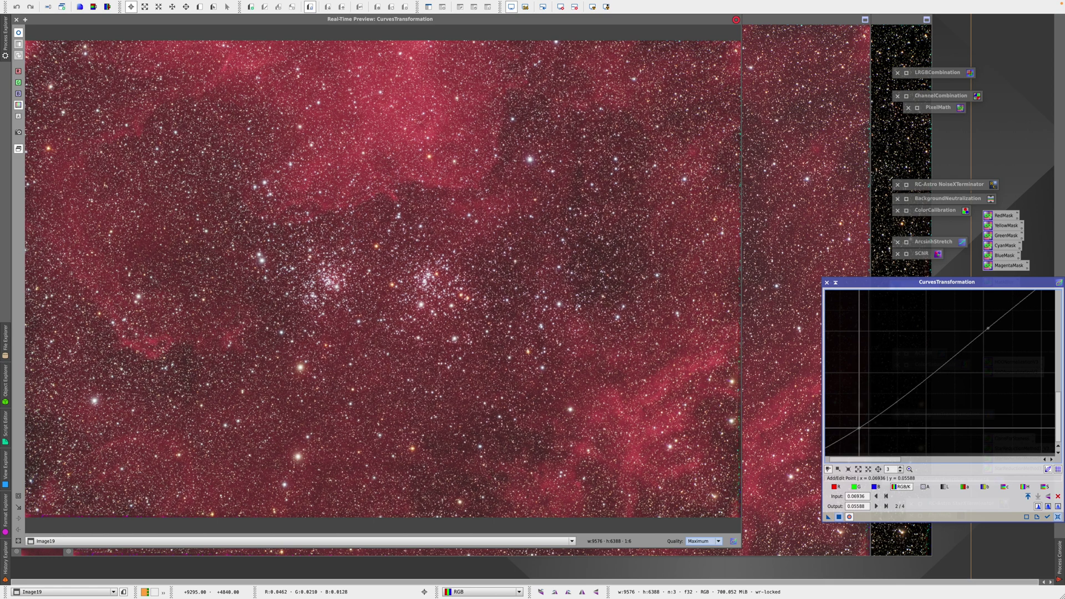
pyautogui.scroll(-2, 876, 425)
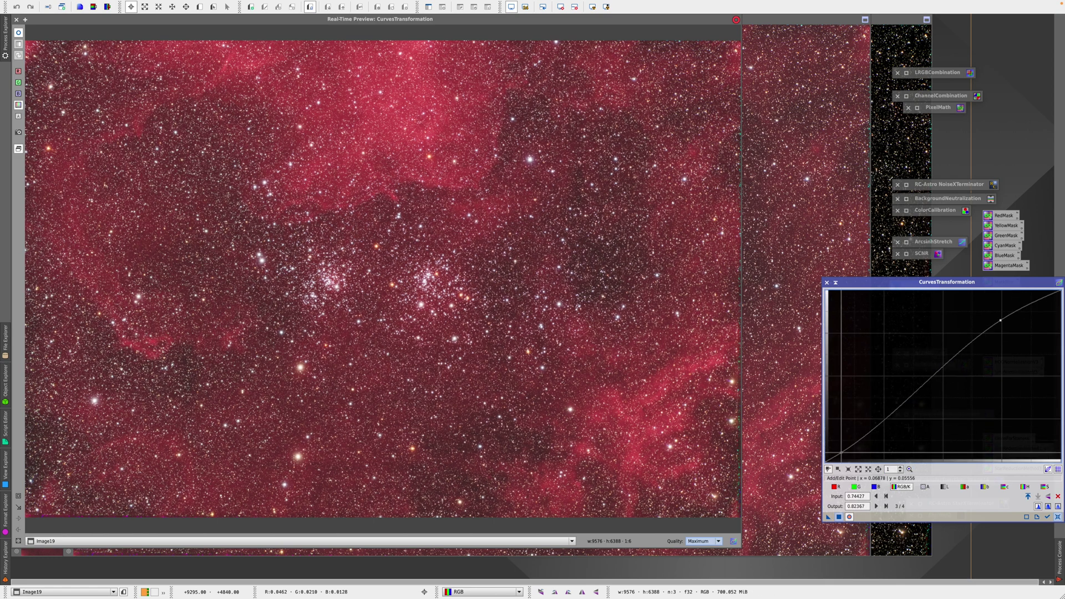
pyautogui.moveTo(842, 452); pyautogui.dragTo(842, 453)
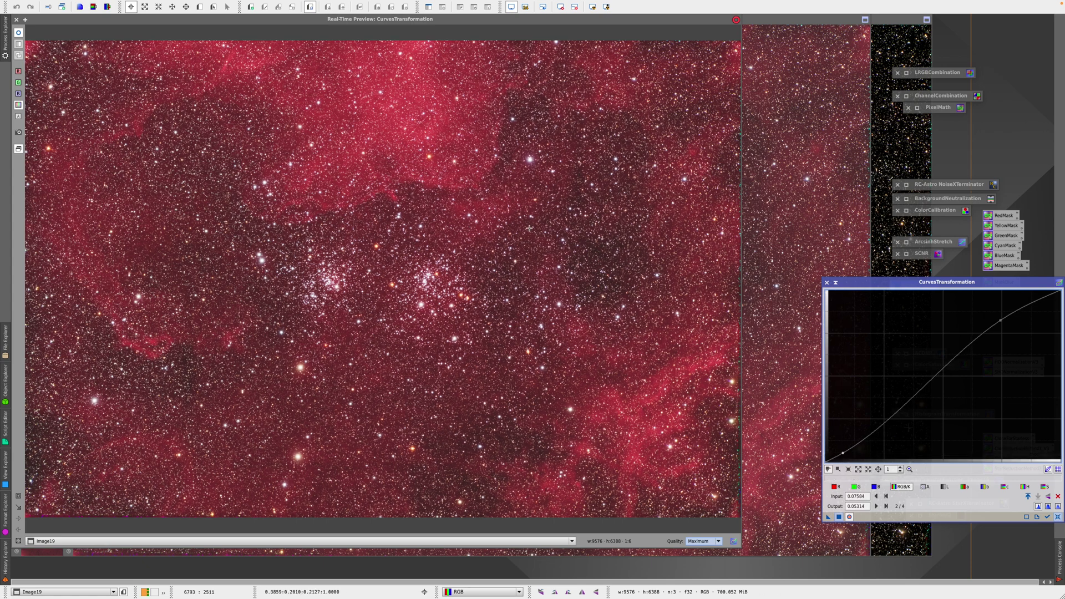